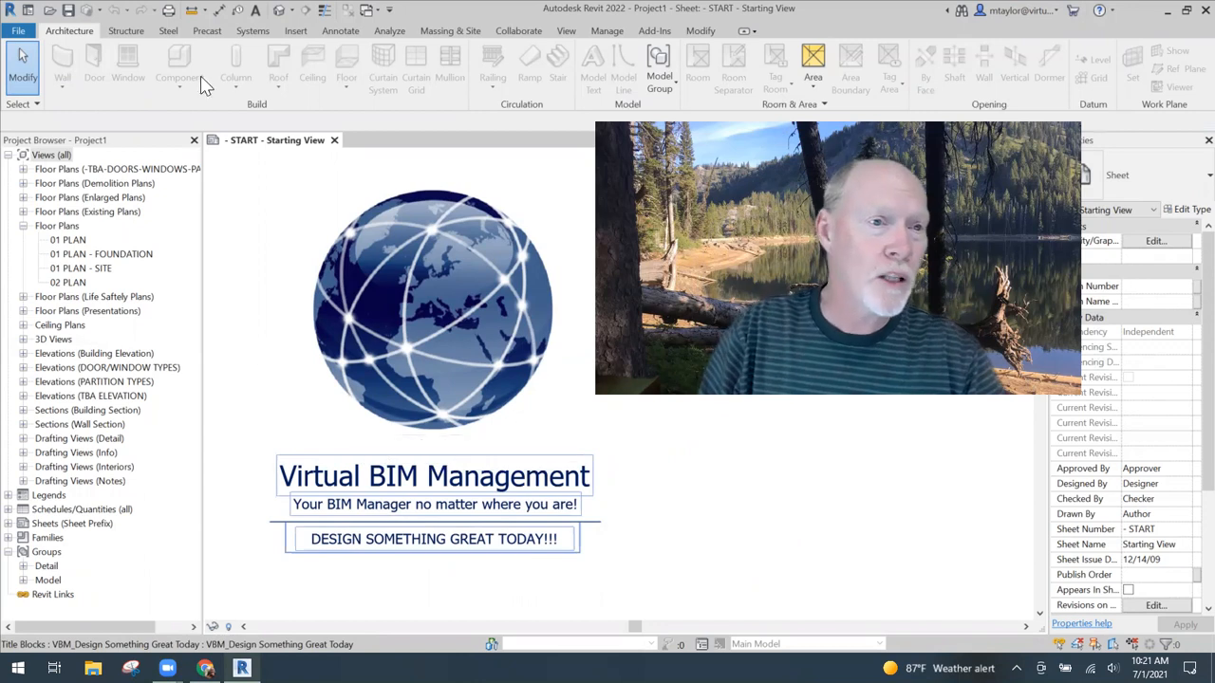
- Open the default 3D view of the house model
click(280, 11)
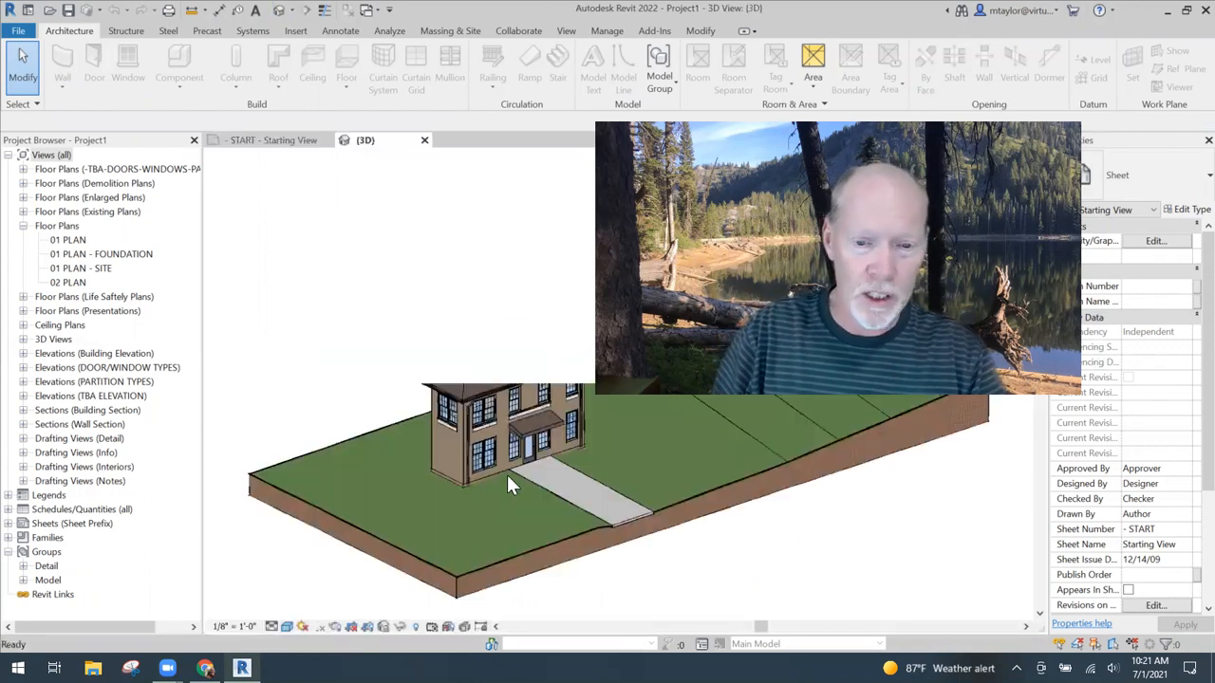
scroll(448, 448, up, 5)
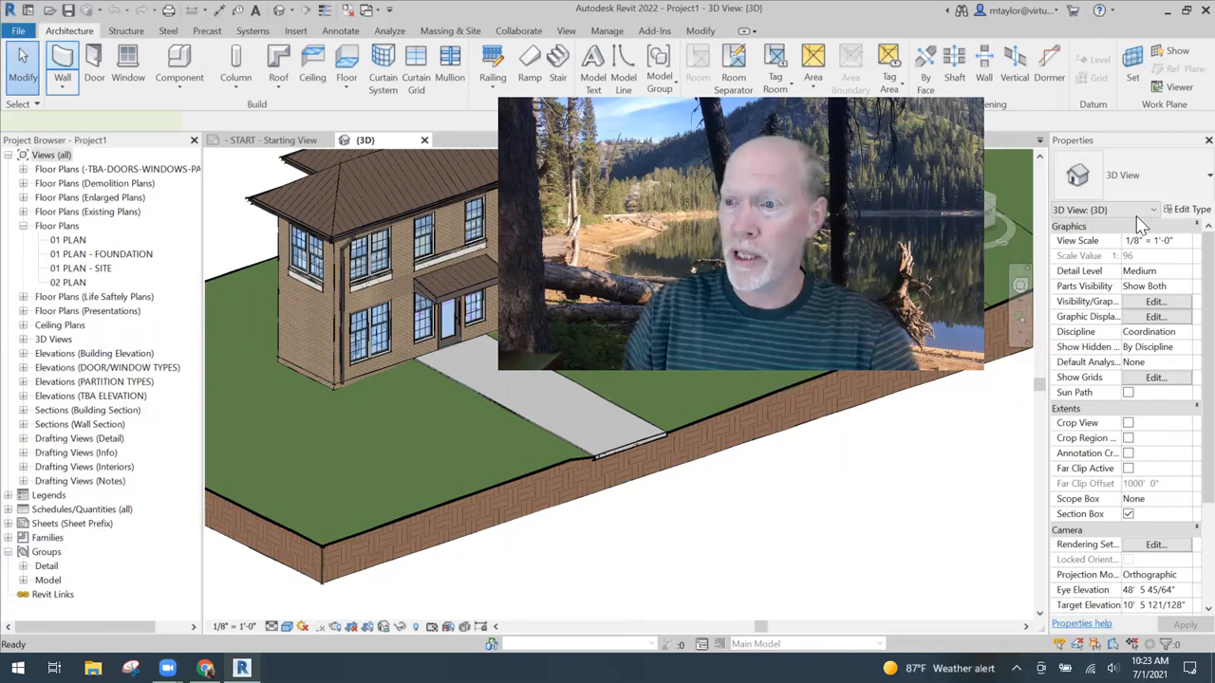
- Start a new wall using the curtain wall type "Custom (Just a piece of glass to start)"
key(w)
key(a)
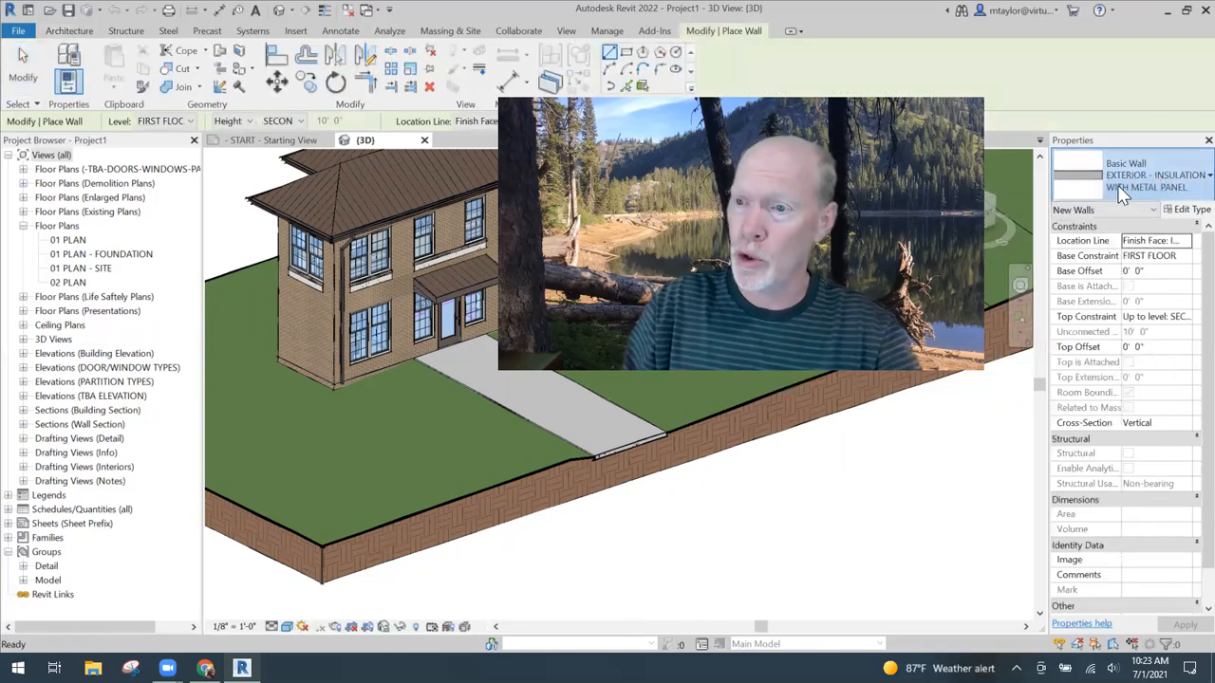
click(1129, 190)
scroll(1044, 322, down, 8)
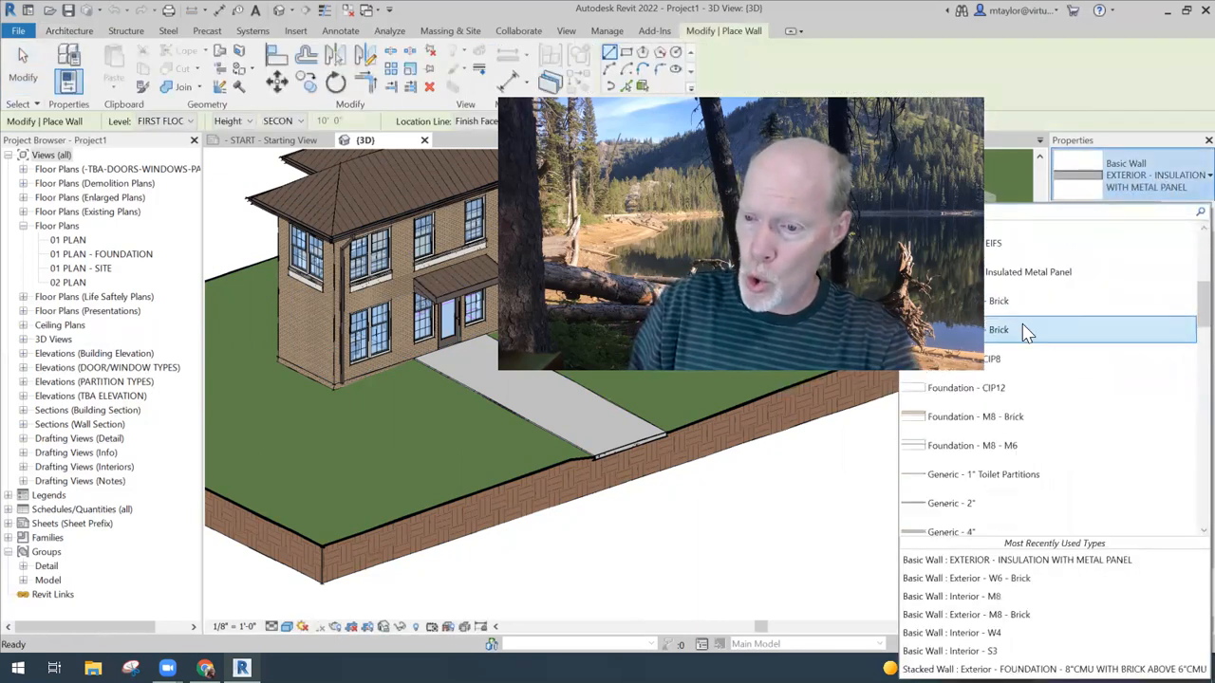
scroll(1014, 328, down, 10)
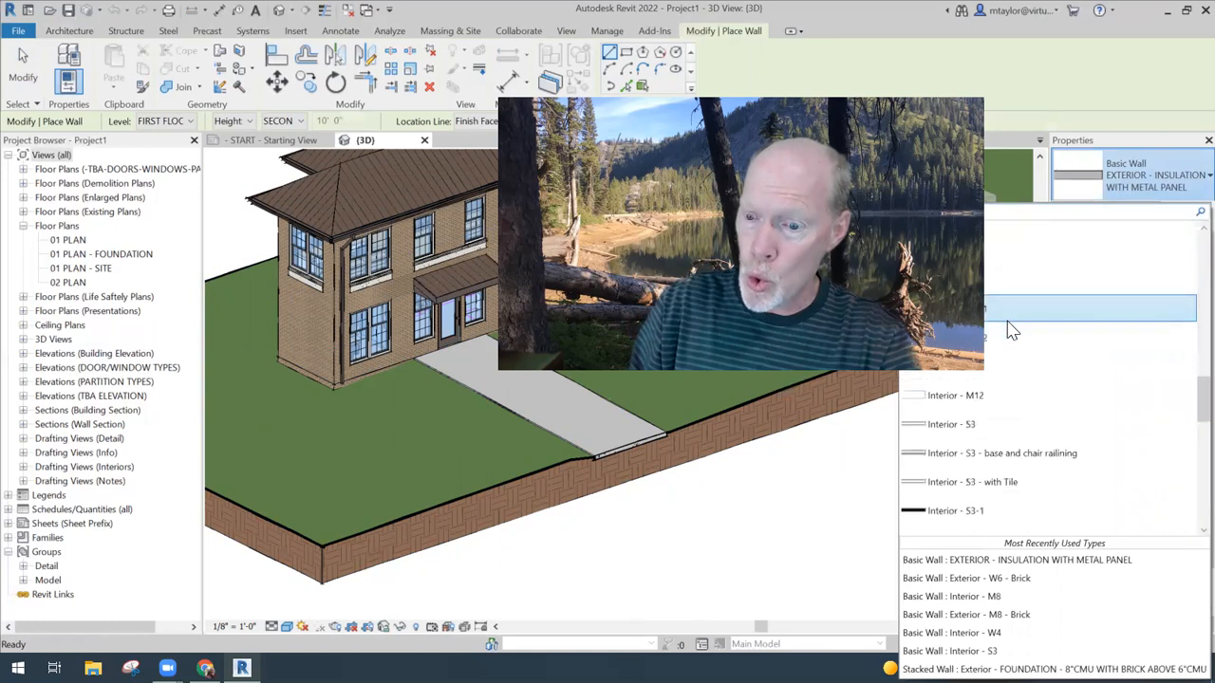
scroll(1009, 328, down, 10)
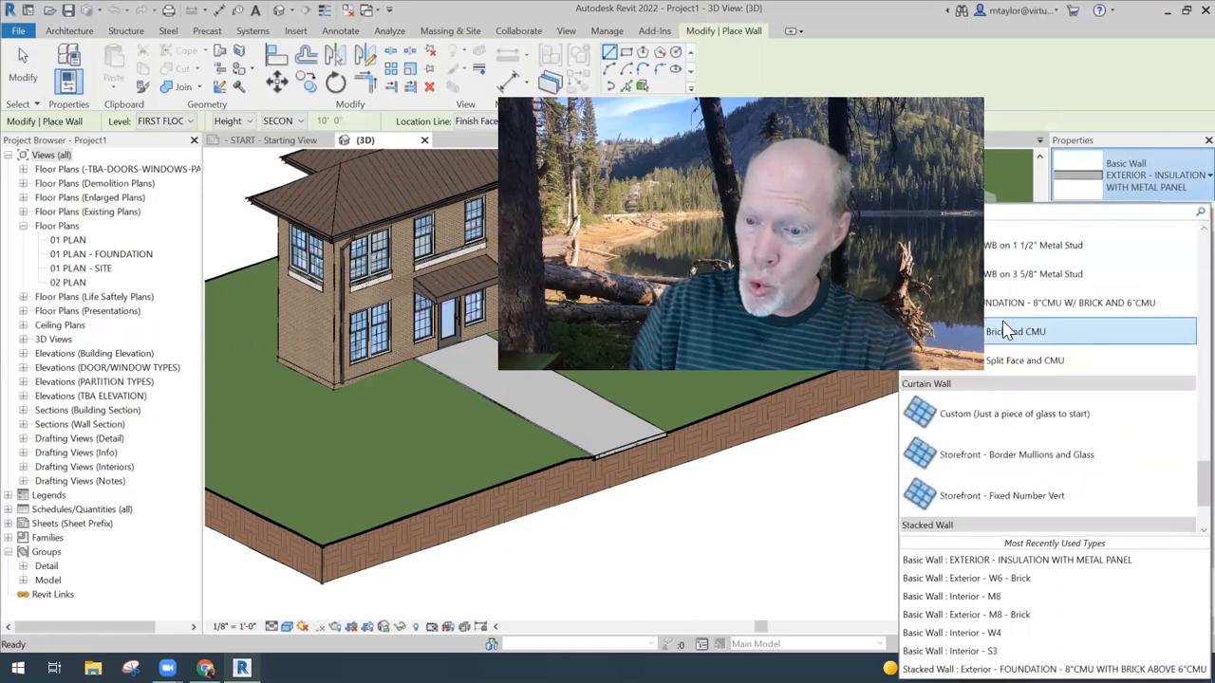
mouse_move(1006, 328)
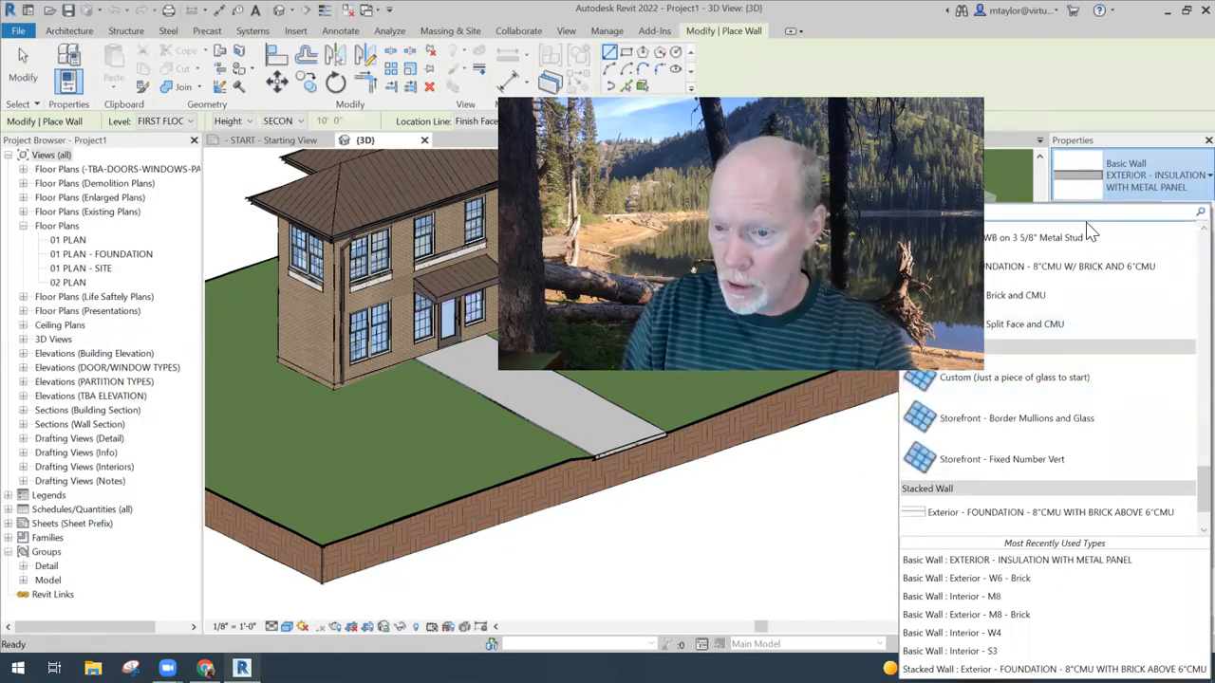
click(1091, 265)
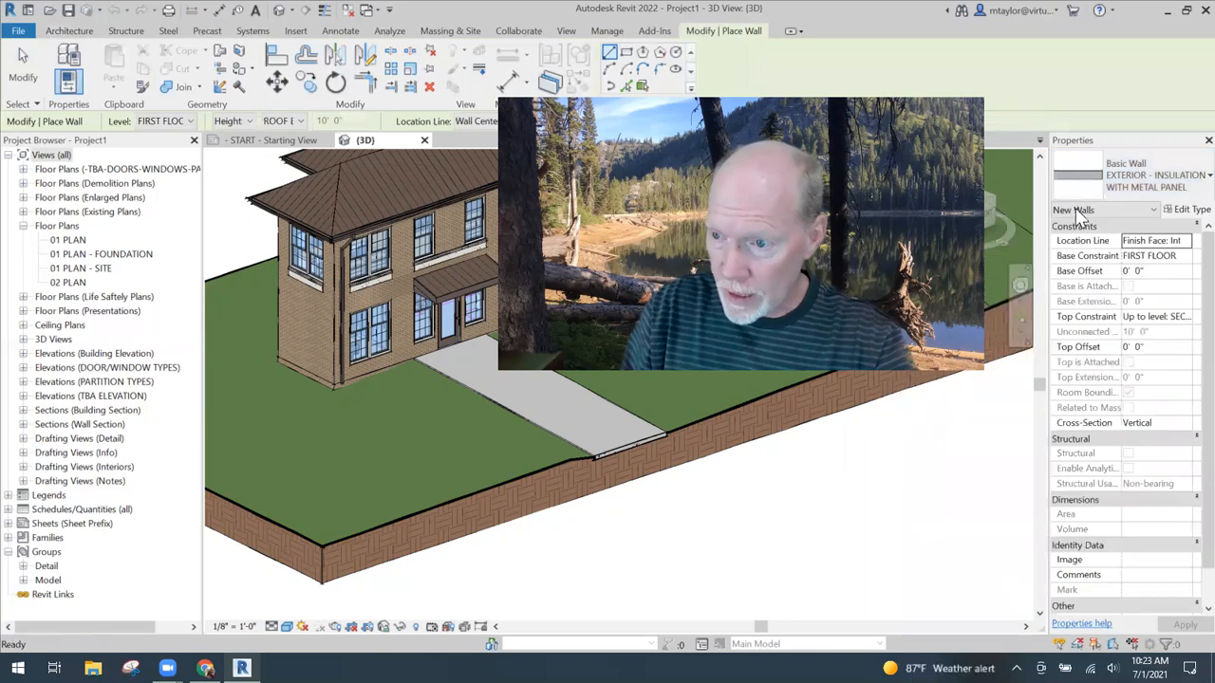
click(1158, 182)
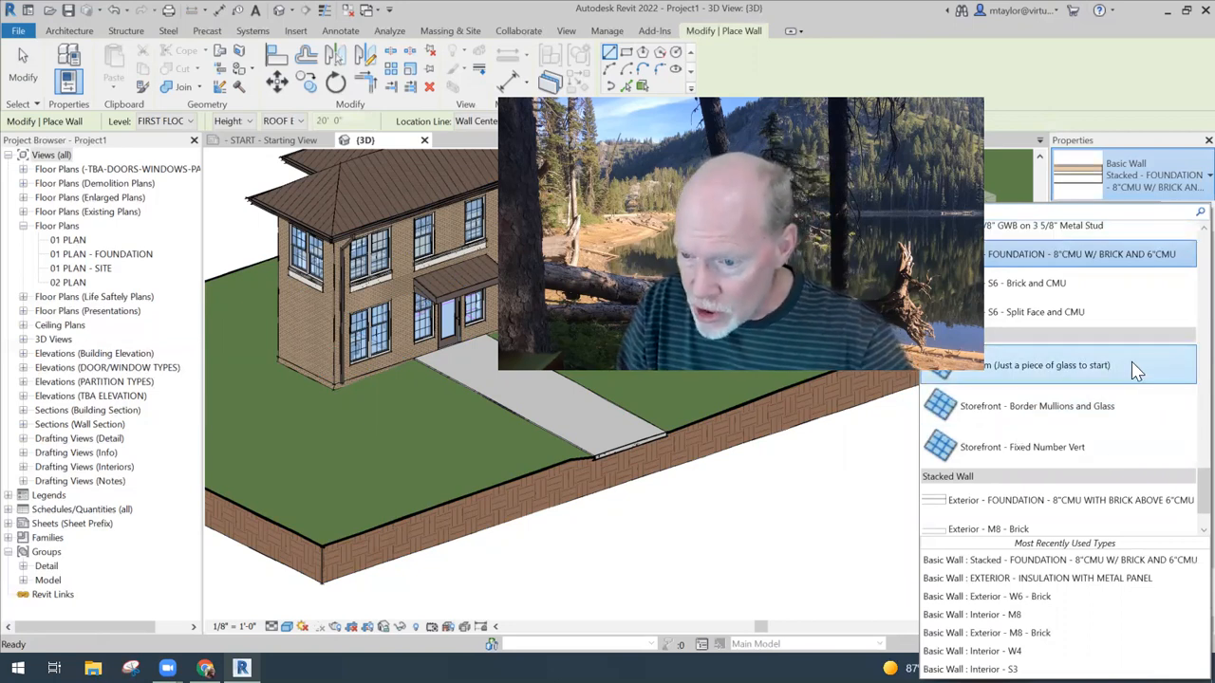
mouse_move(1137, 372)
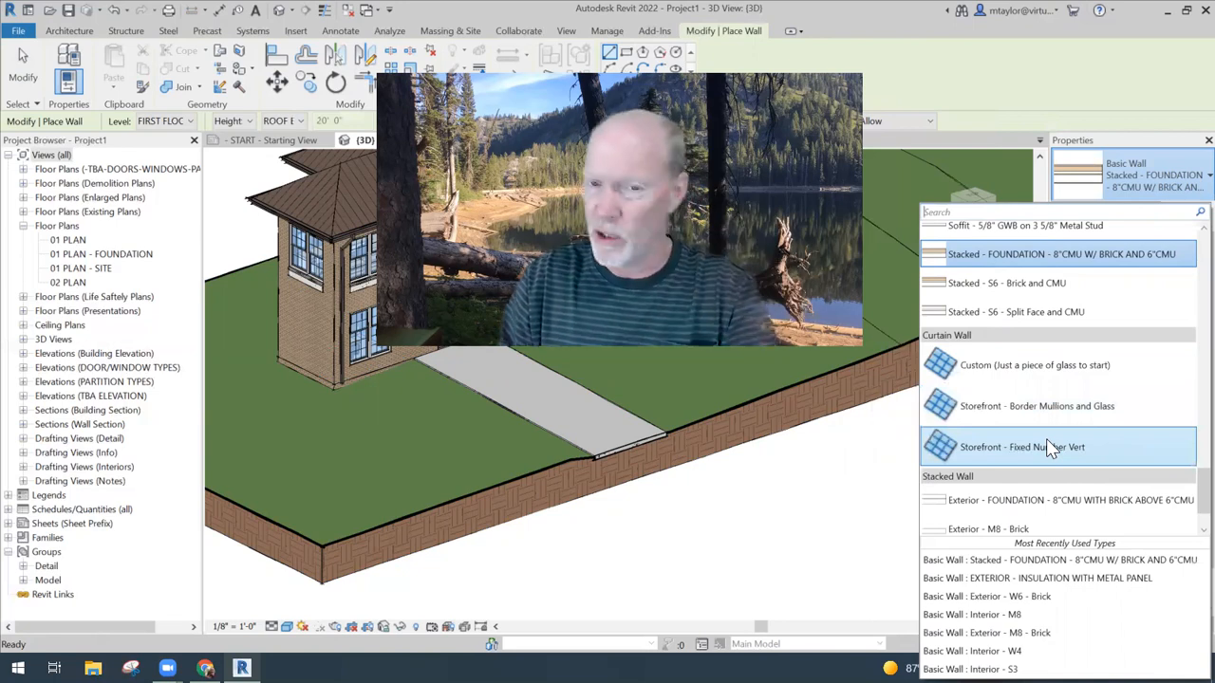
click(1065, 370)
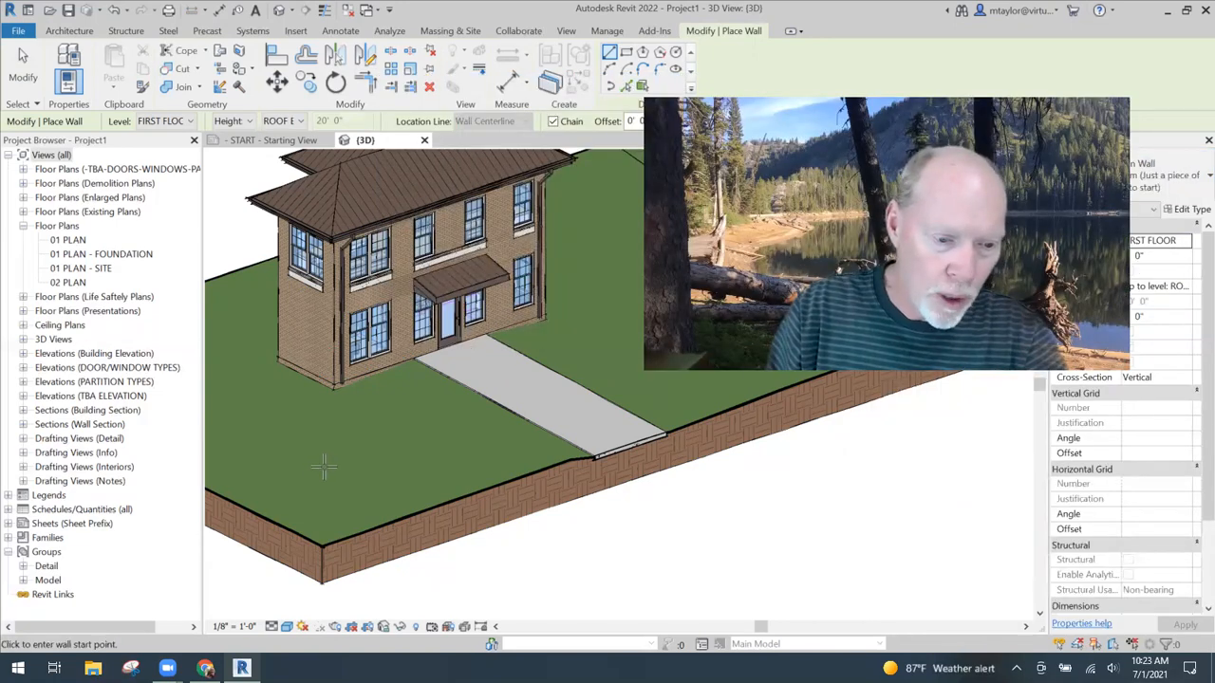
- Draw a straight curtain wall about 23' long on the lawn in front of the house, ending beside the walkway
click(524, 413)
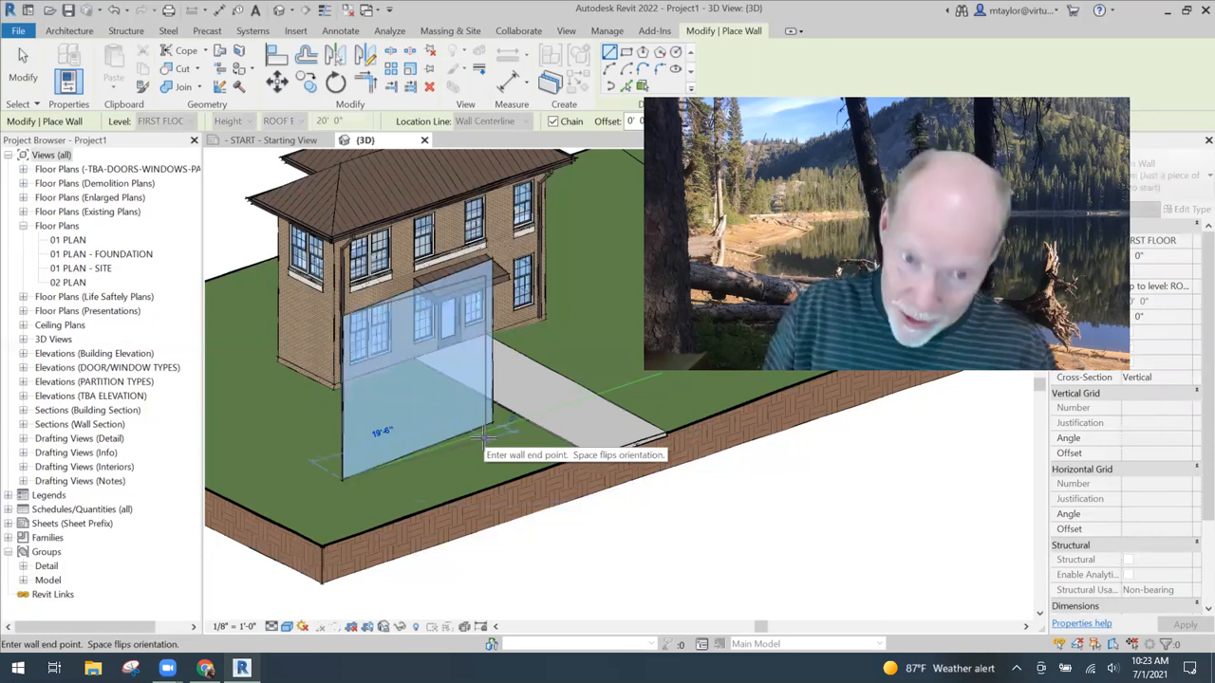
click(486, 438)
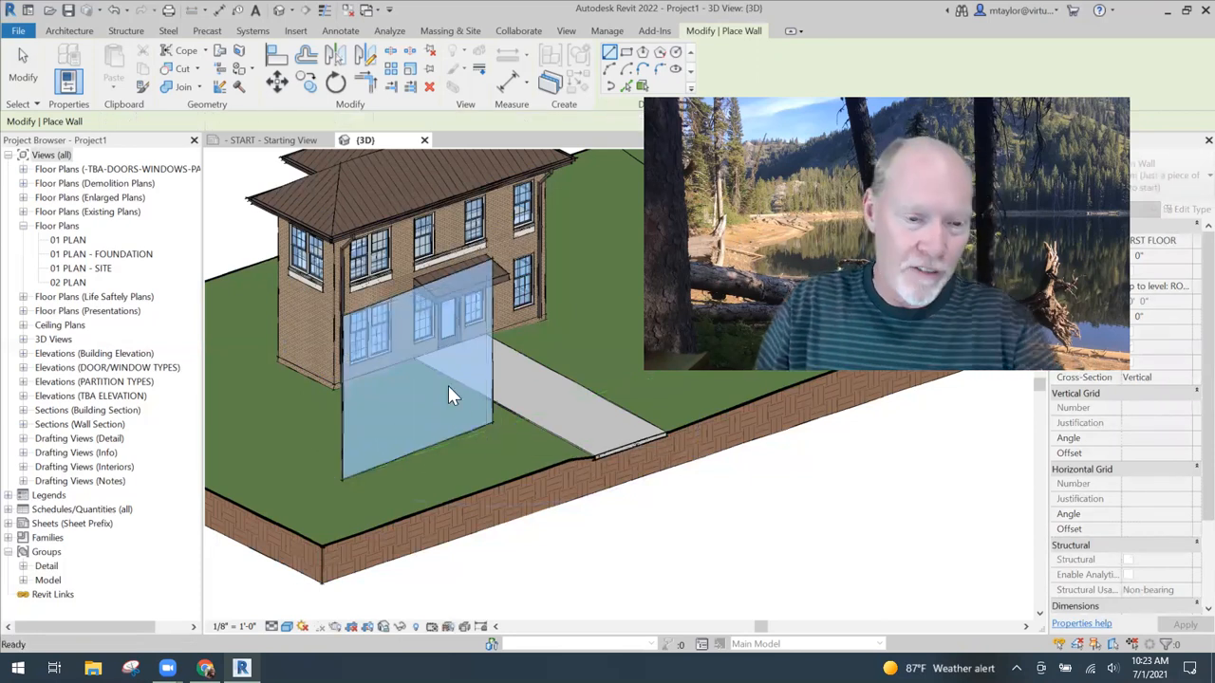
key(Escape)
key(Escape)
- Set the new curtain wall's top constraint to the SECOND FLOOR level
click(417, 456)
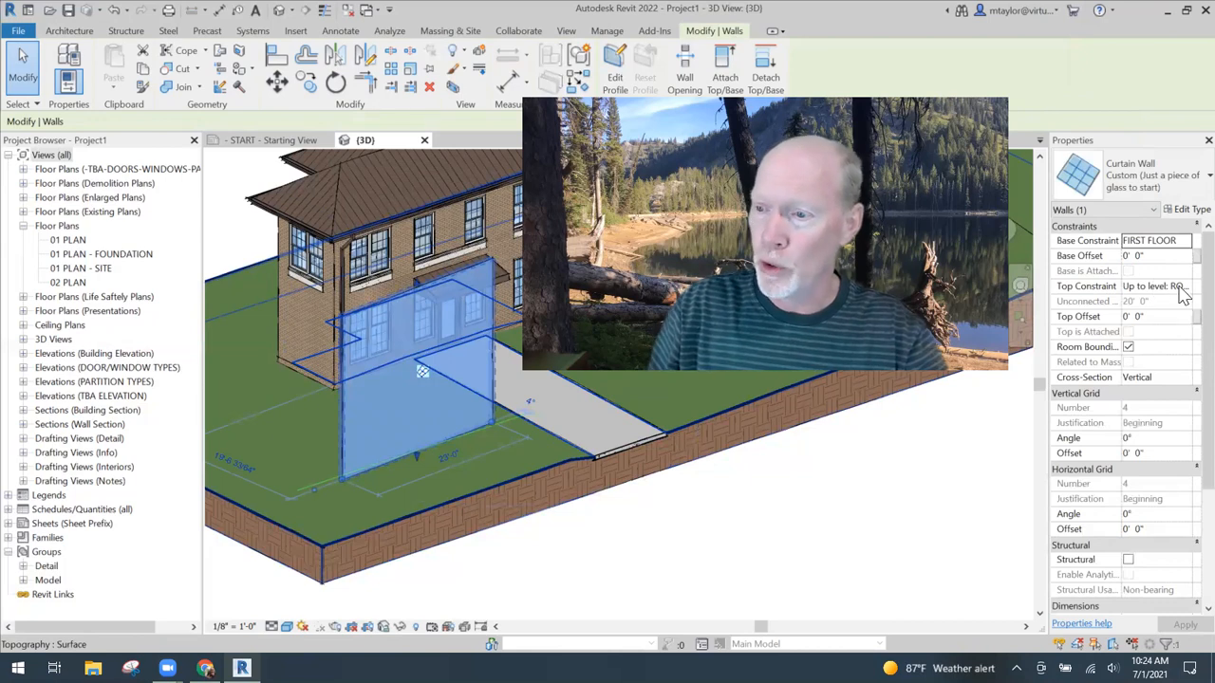
click(1179, 288)
click(1185, 285)
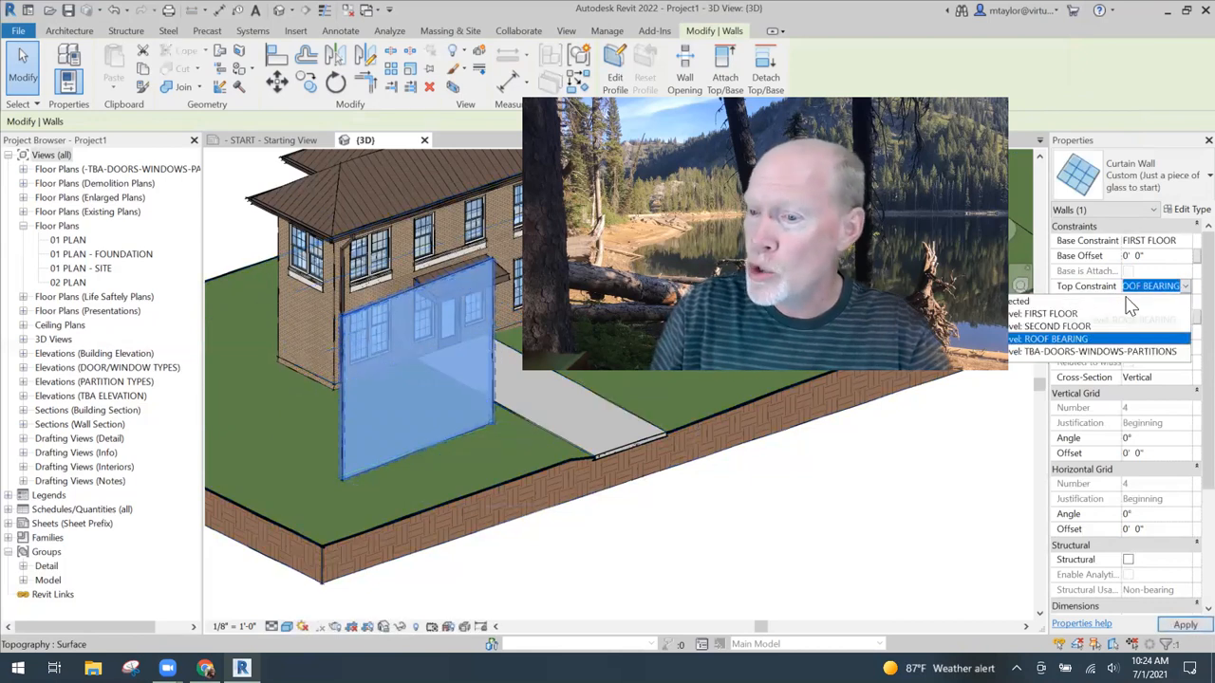
click(1080, 328)
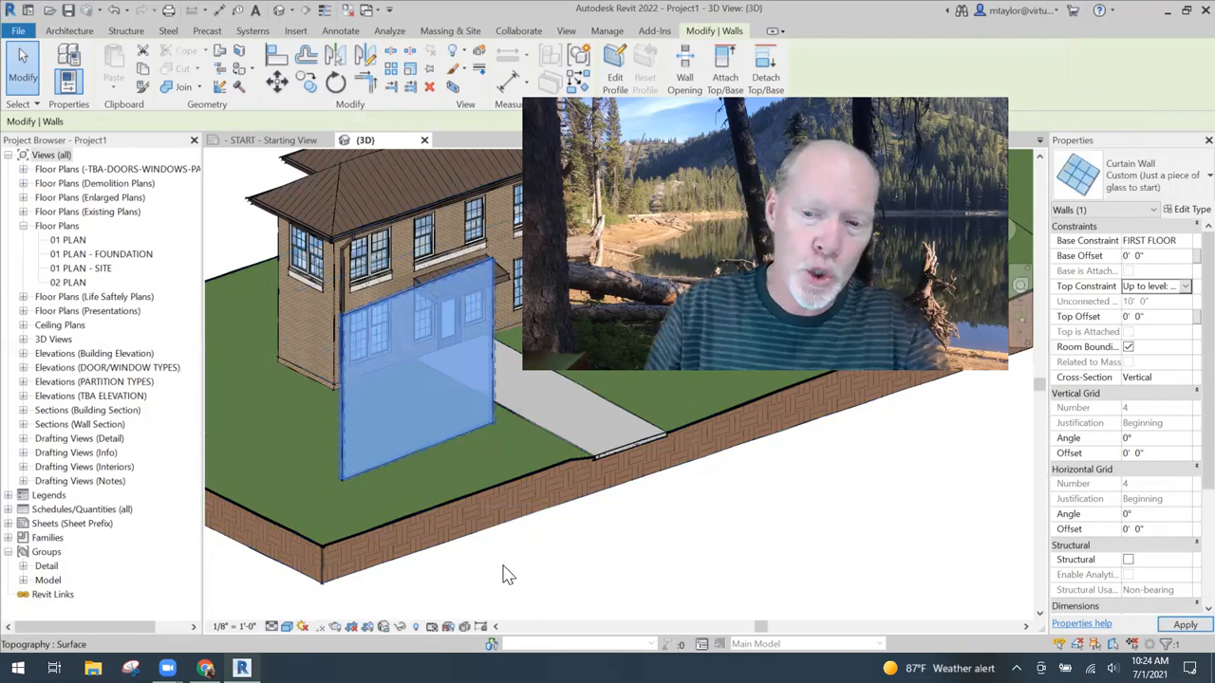
scroll(428, 418, up, 3)
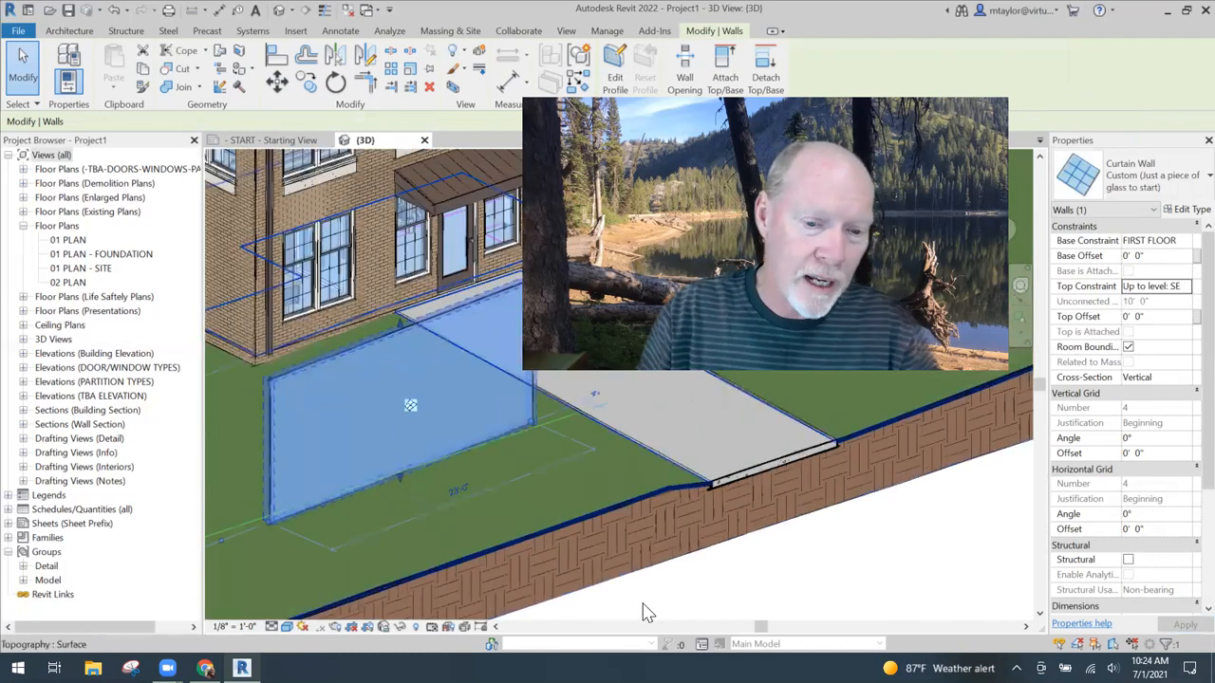
key(Escape)
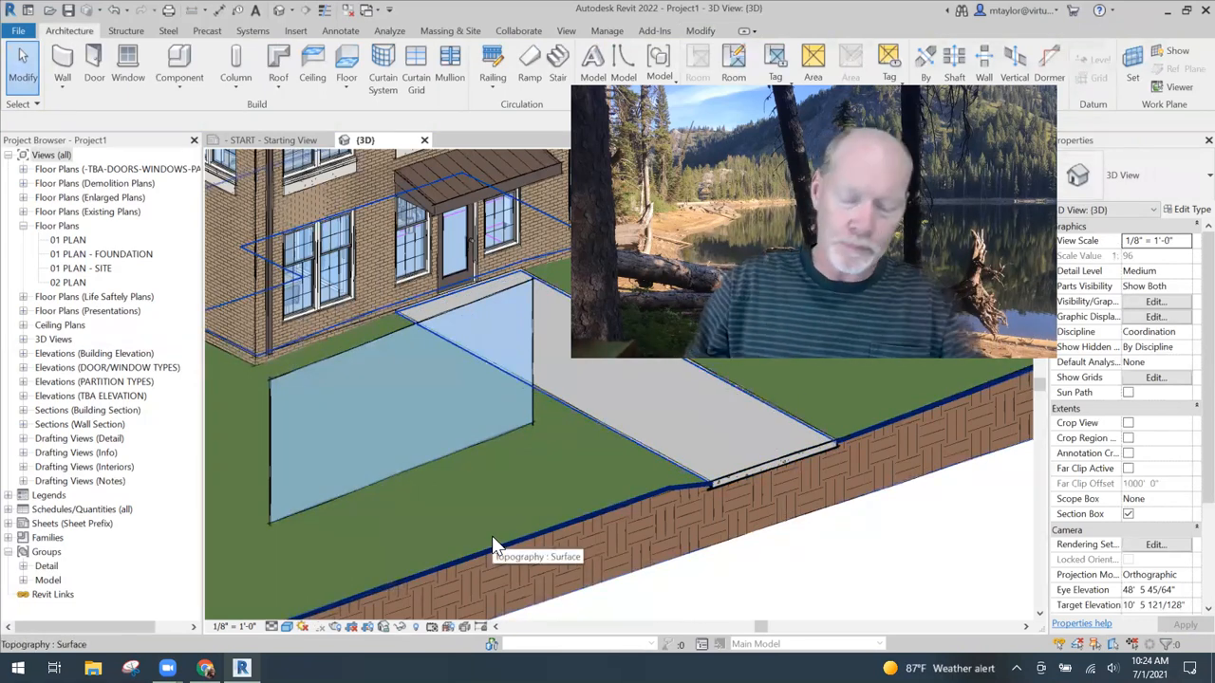
- Examine the curtain wall's type properties, including the vertical grid layout options, horizontal grid and mullion settings, without changing them
click(357, 490)
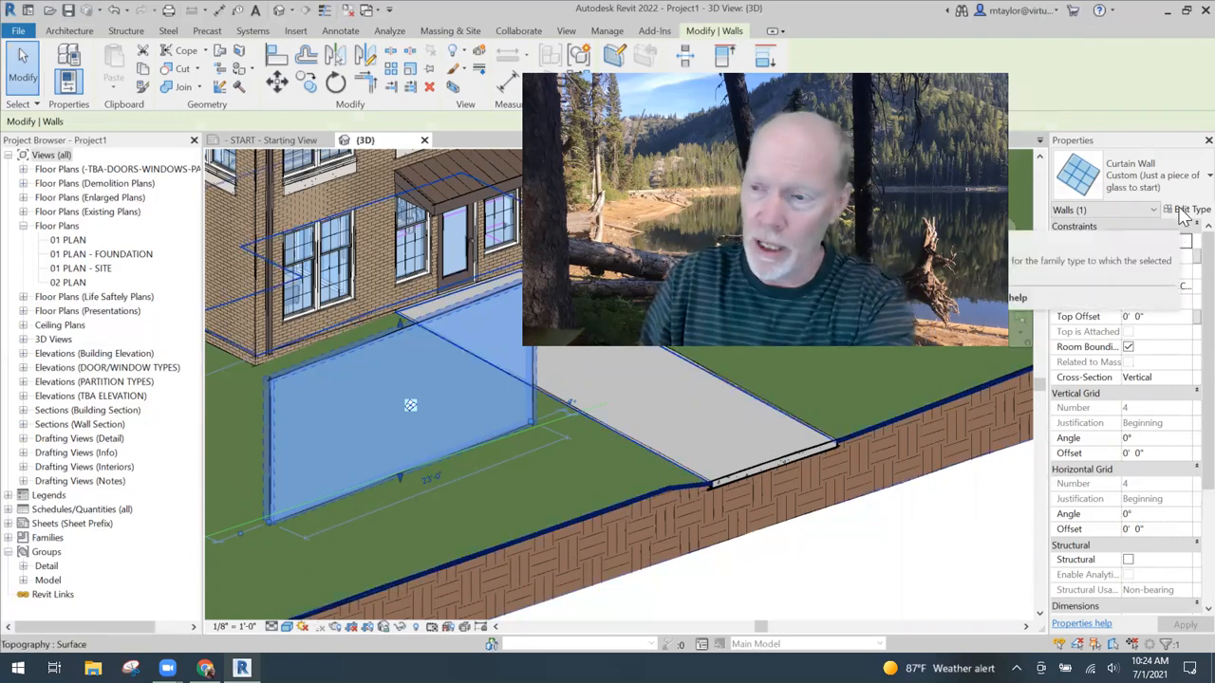
click(1187, 209)
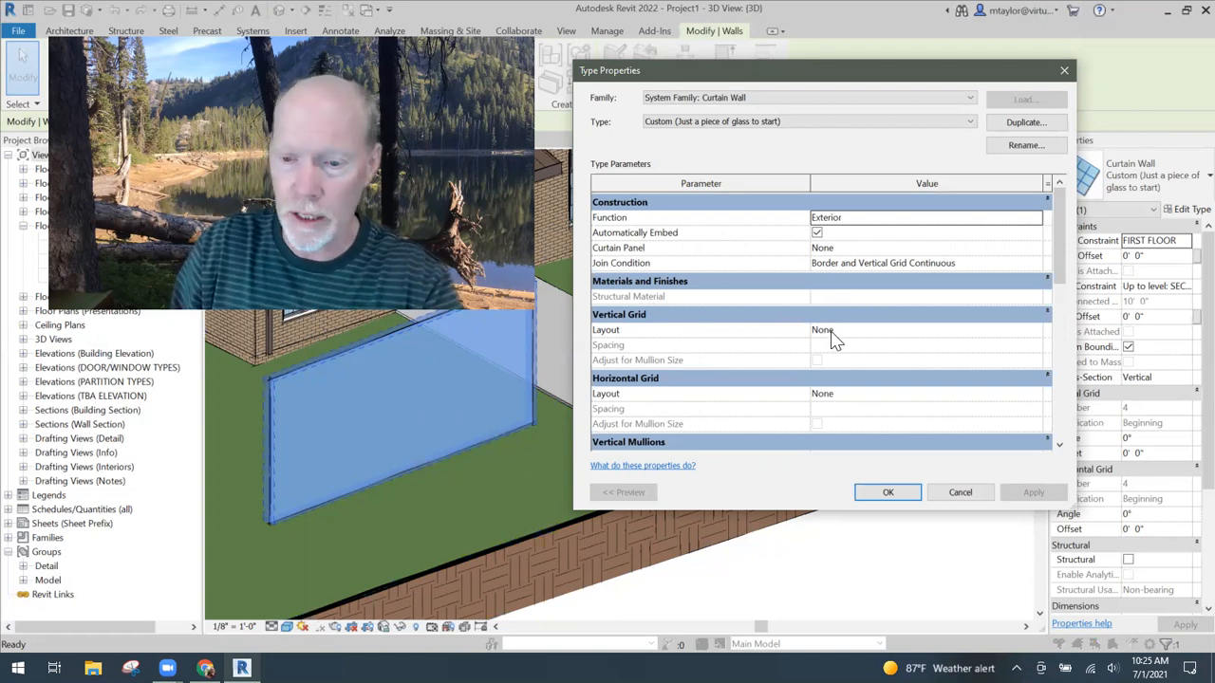
scroll(830, 340, down, 1)
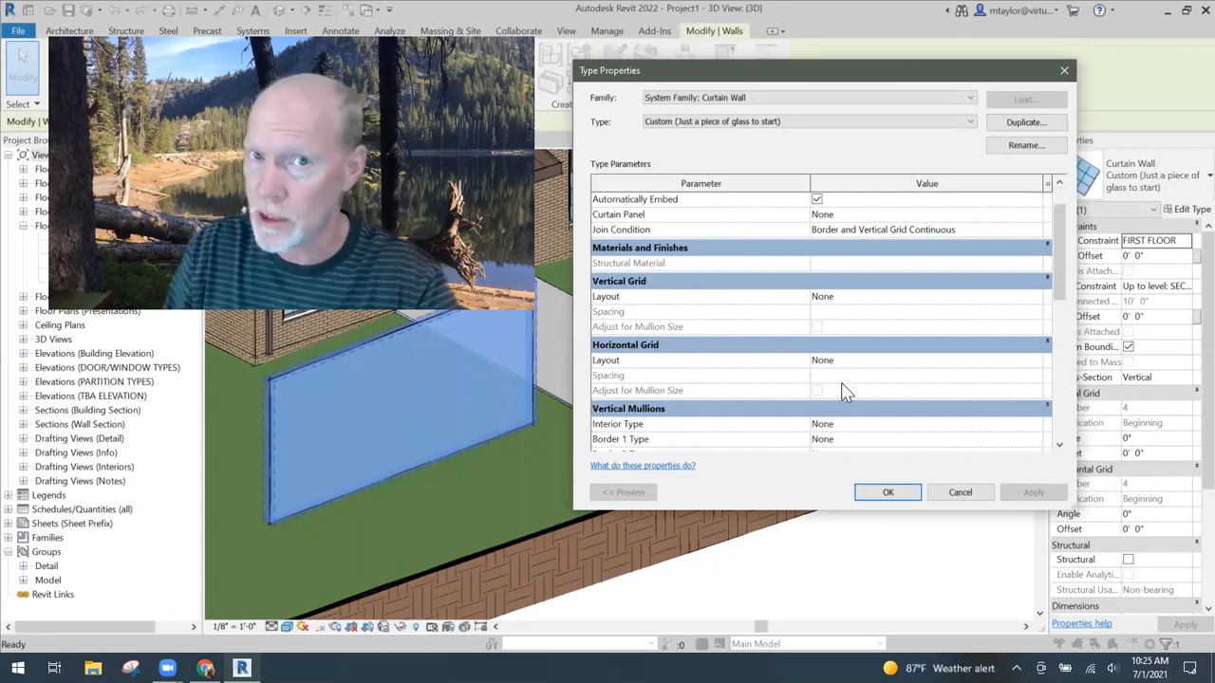
click(981, 296)
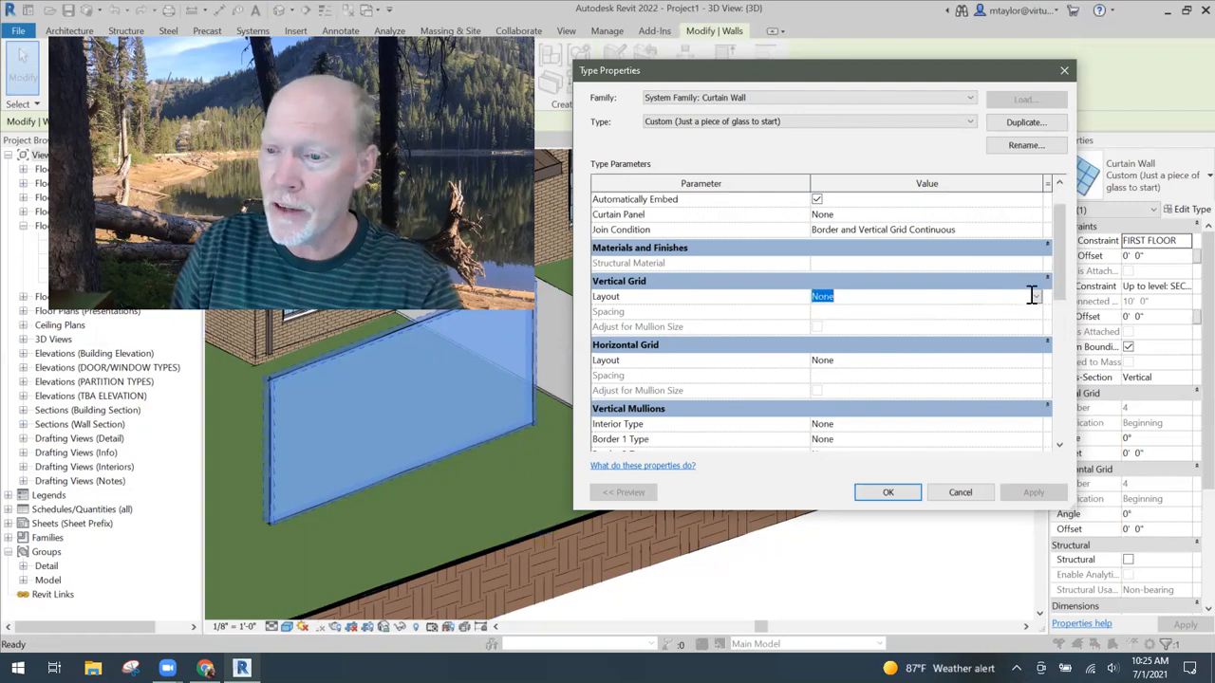
click(1036, 297)
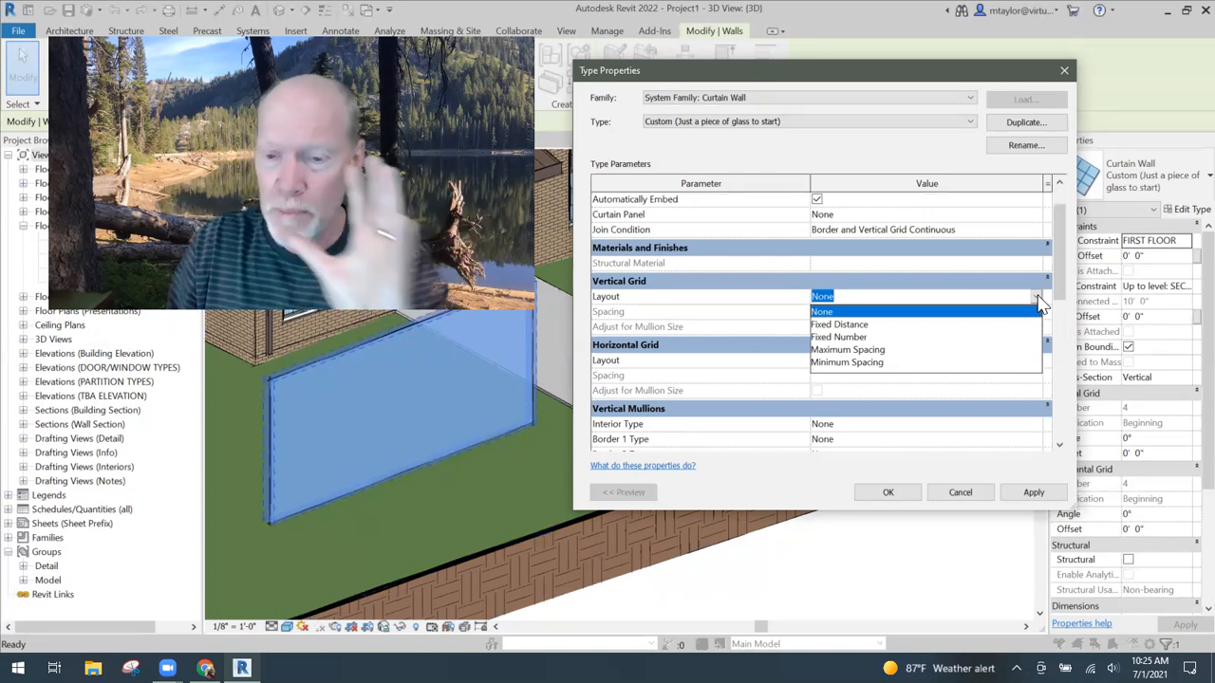
click(934, 296)
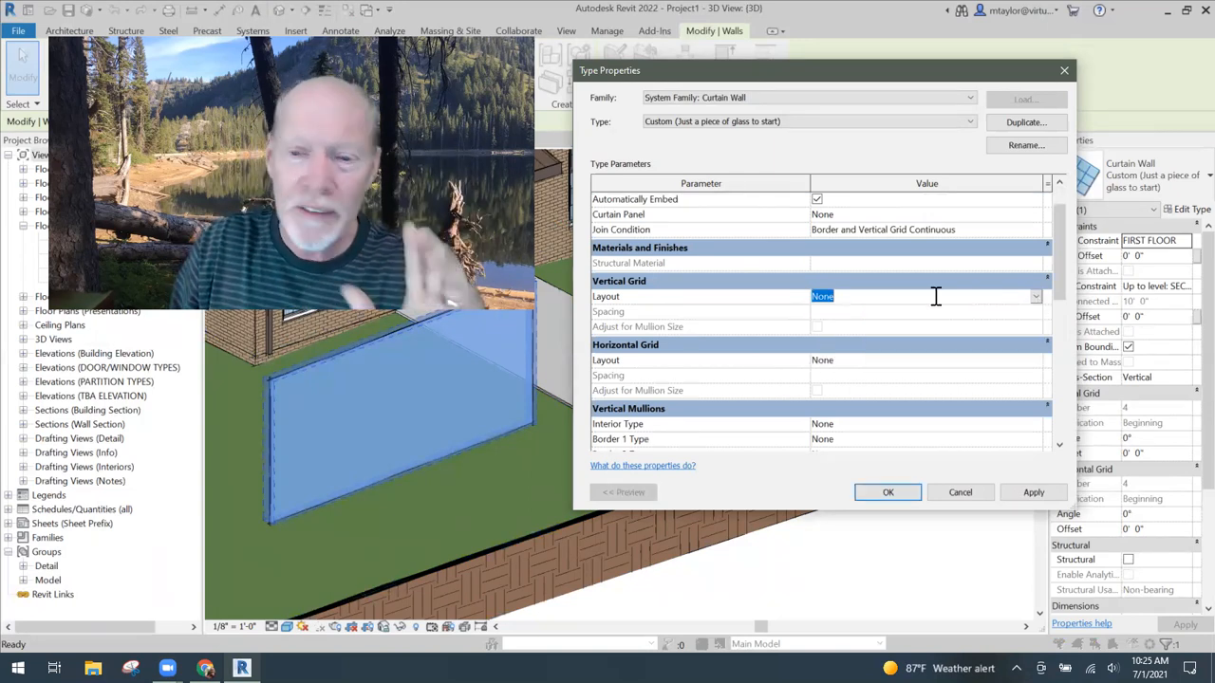
scroll(851, 349, down, 1)
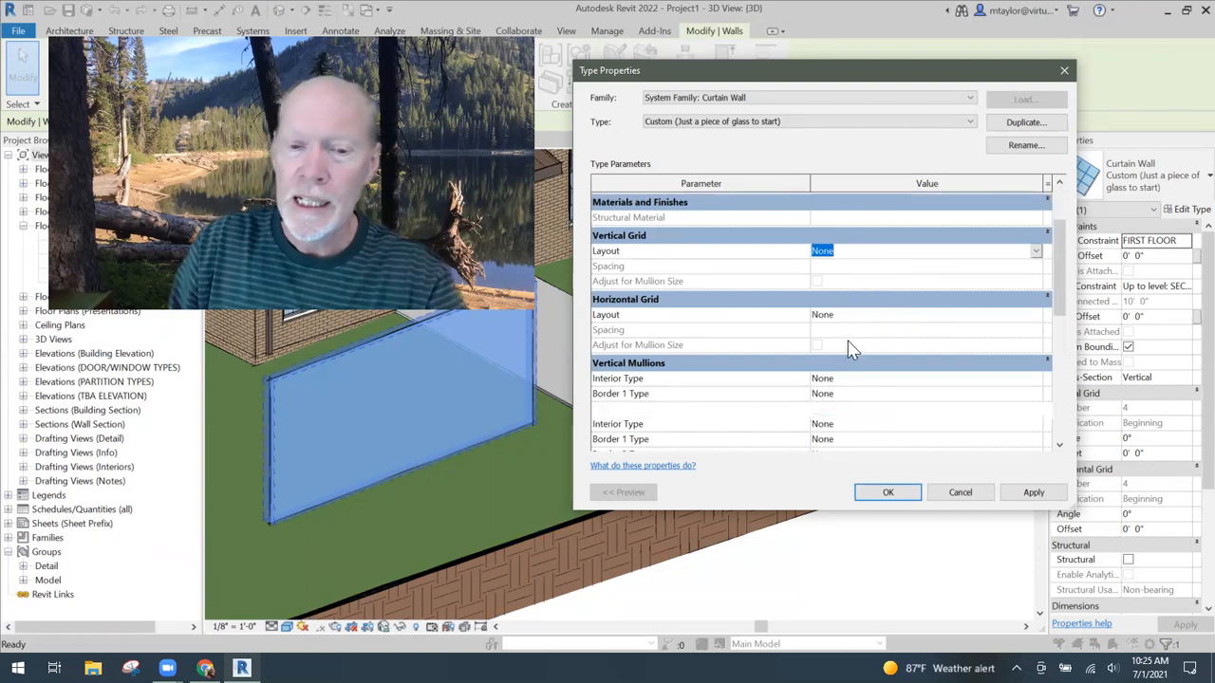
scroll(852, 349, down, 1)
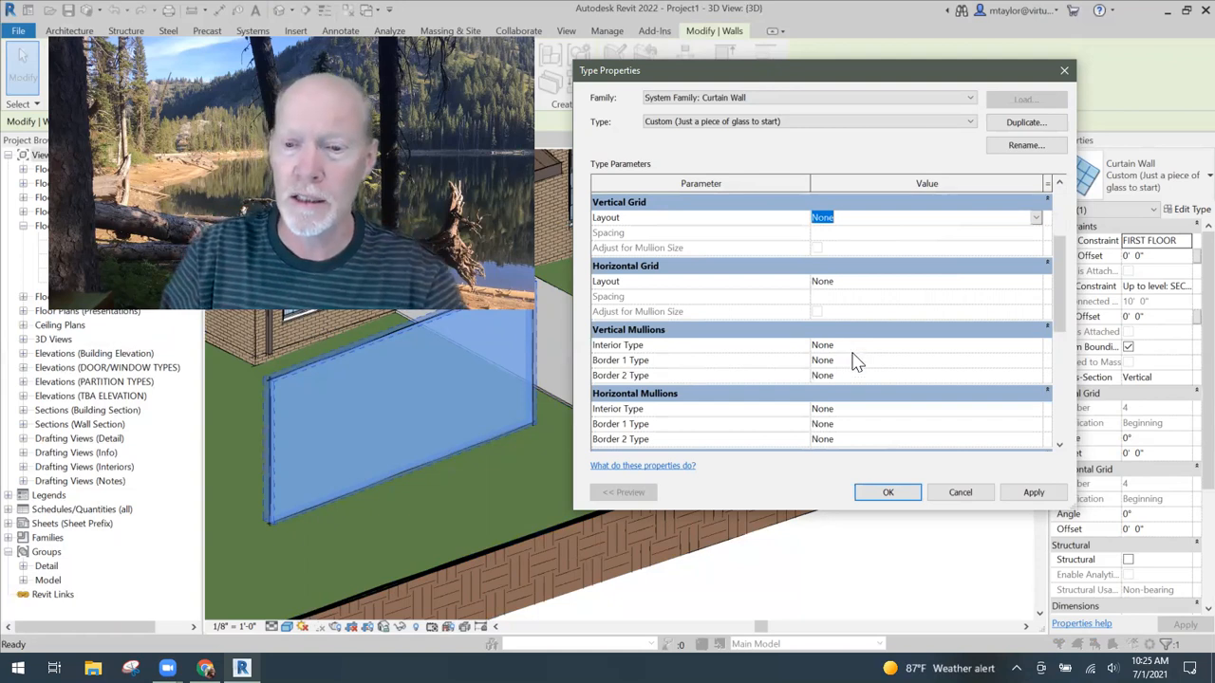
scroll(849, 353, down, 1)
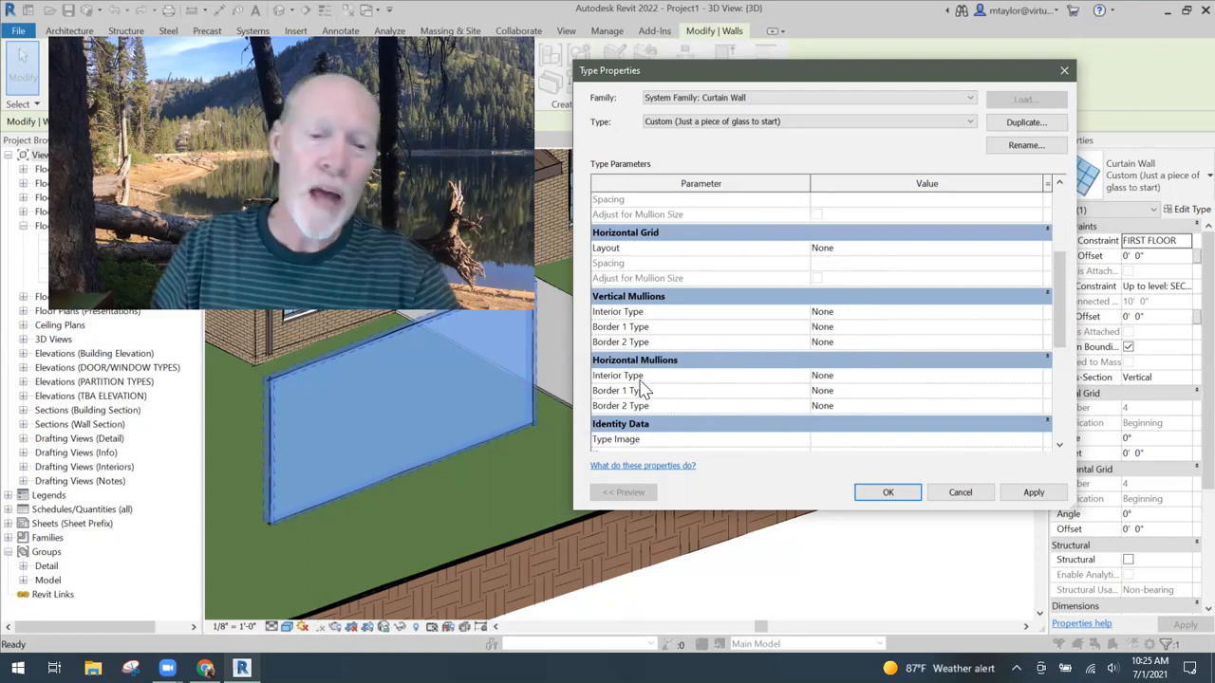
click(961, 492)
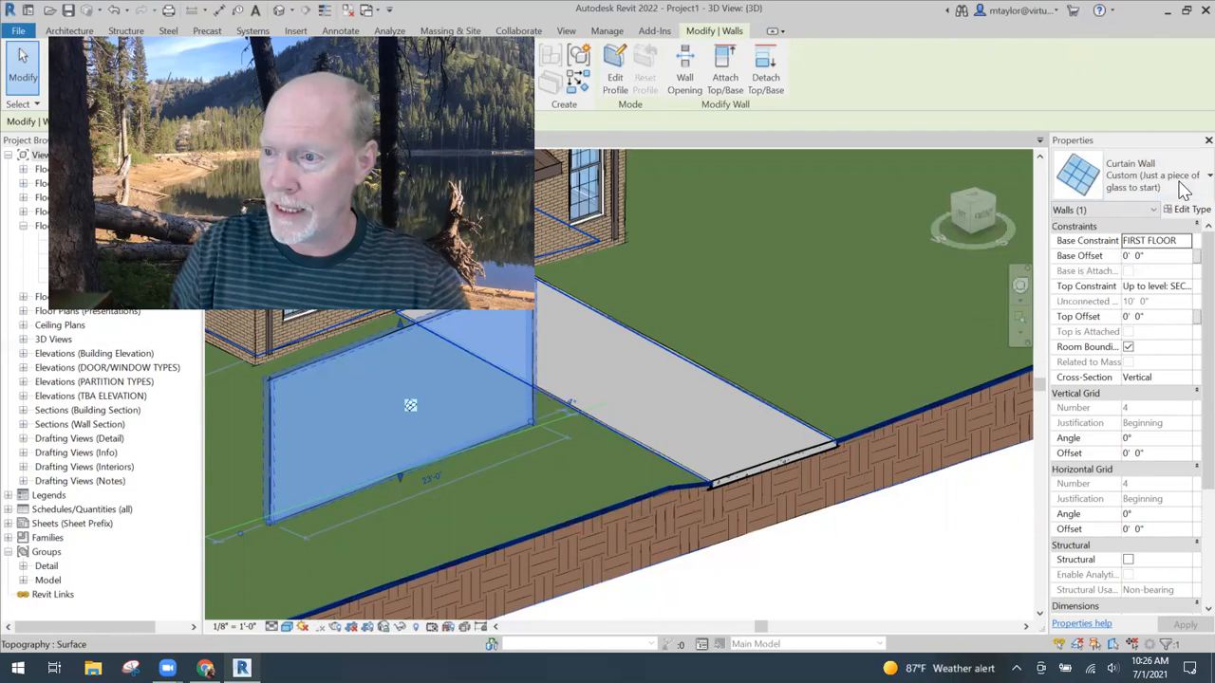
- Duplicate the curtain wall's type under the name "CUSTOM - (mullions appear as we go)"
click(1188, 209)
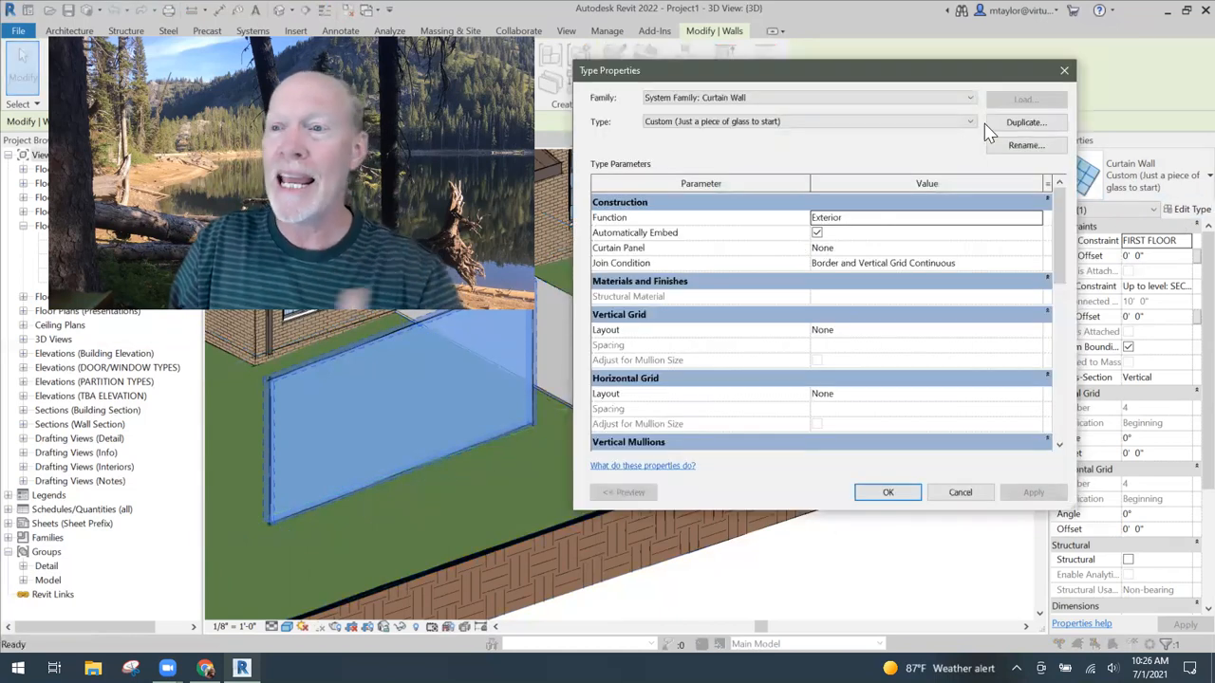
click(1025, 123)
drag(817, 252, 745, 89)
click(726, 115)
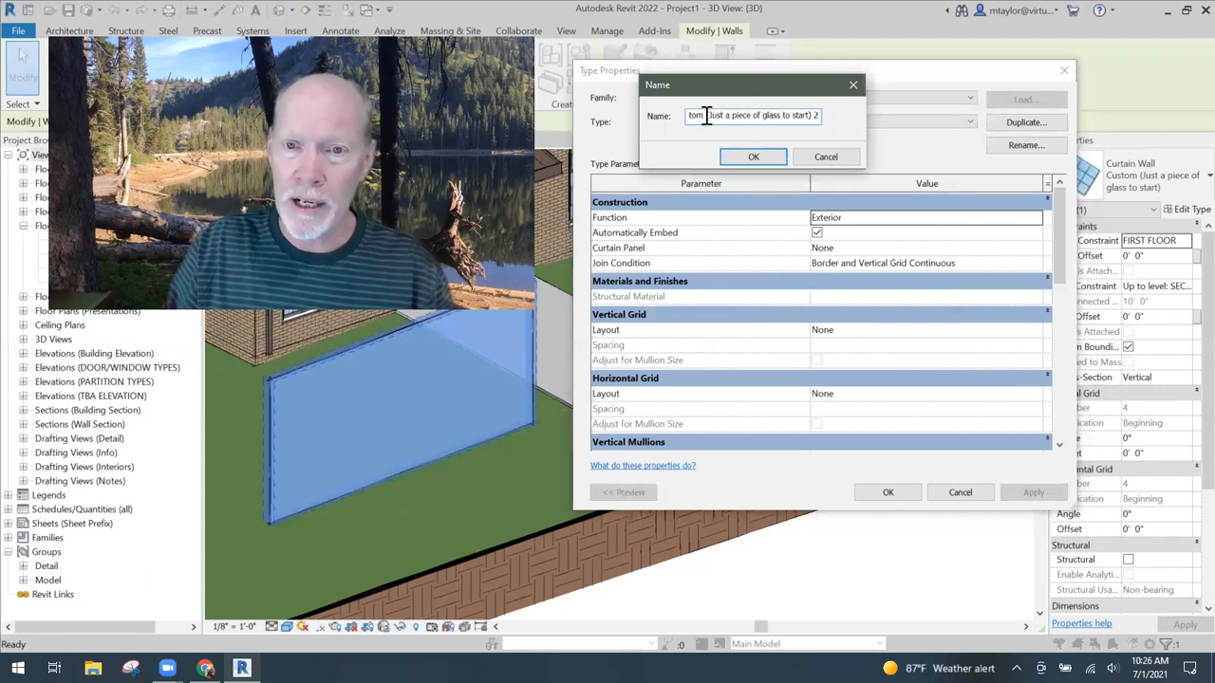
drag(707, 115, 862, 128)
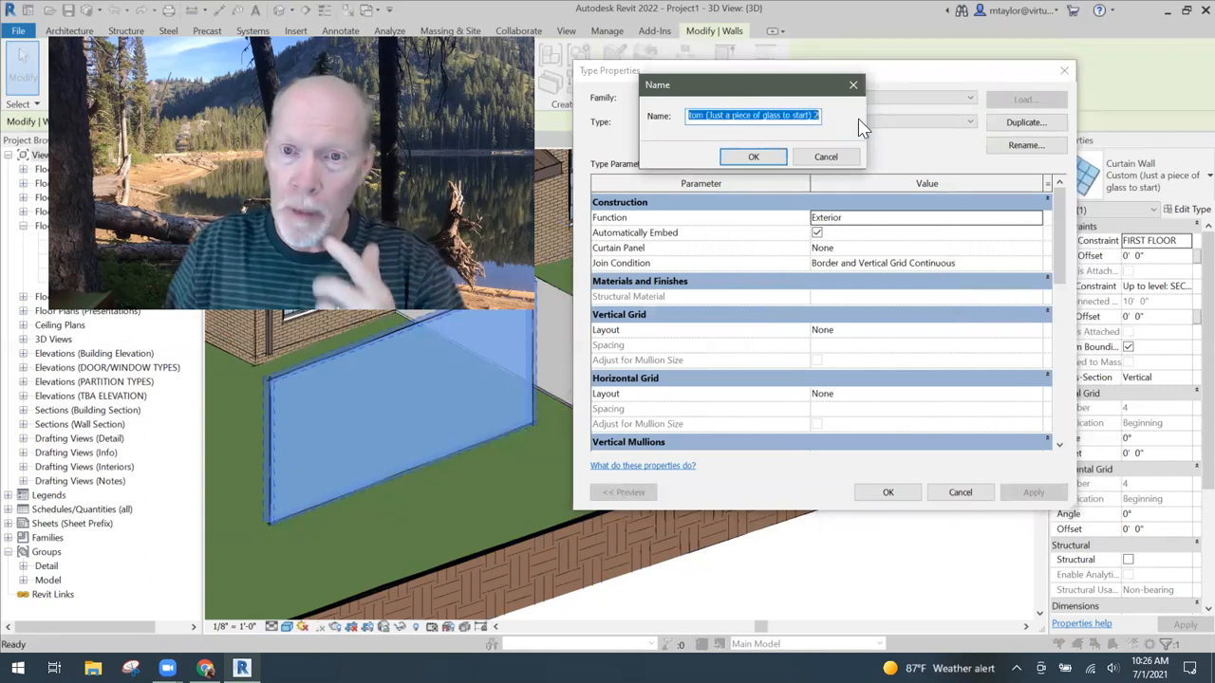
key(BackSpace)
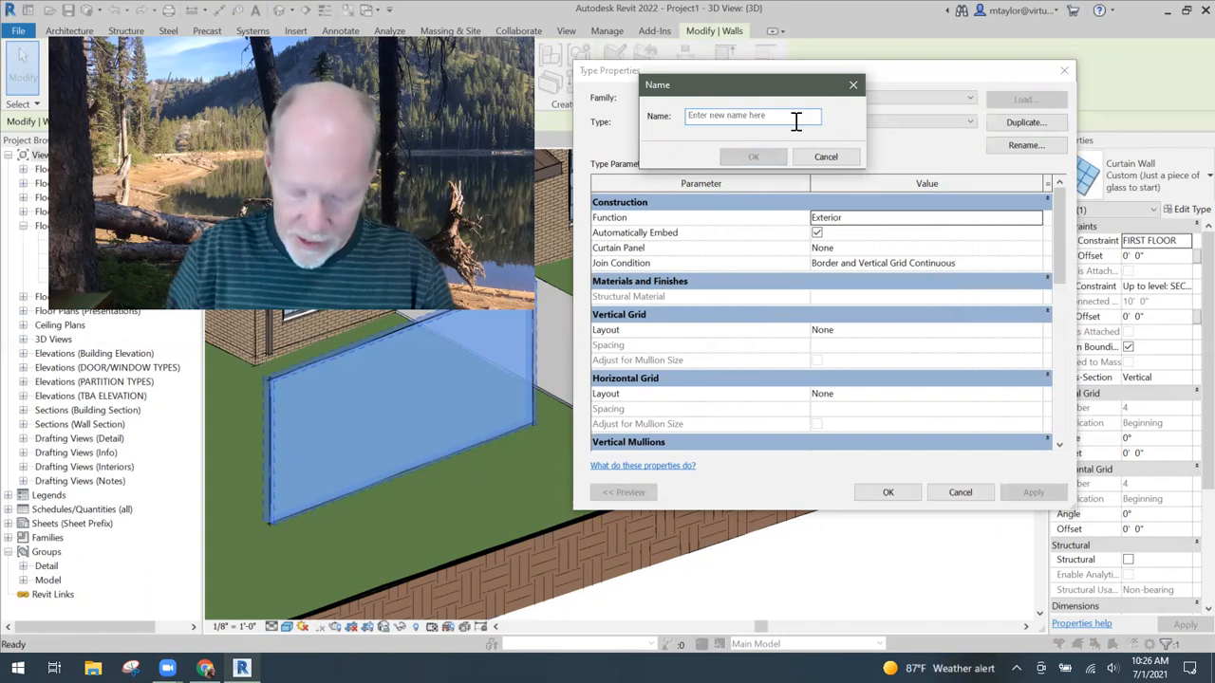
text(CUSTOM - (mullions appear)
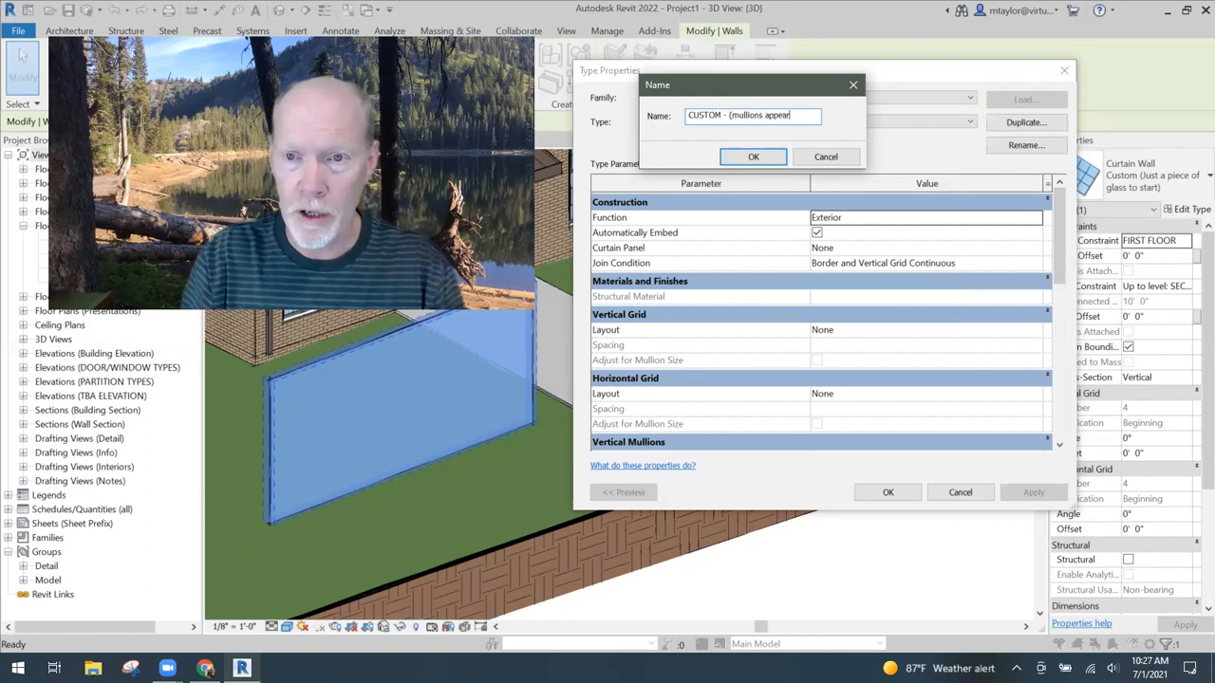
text(go))
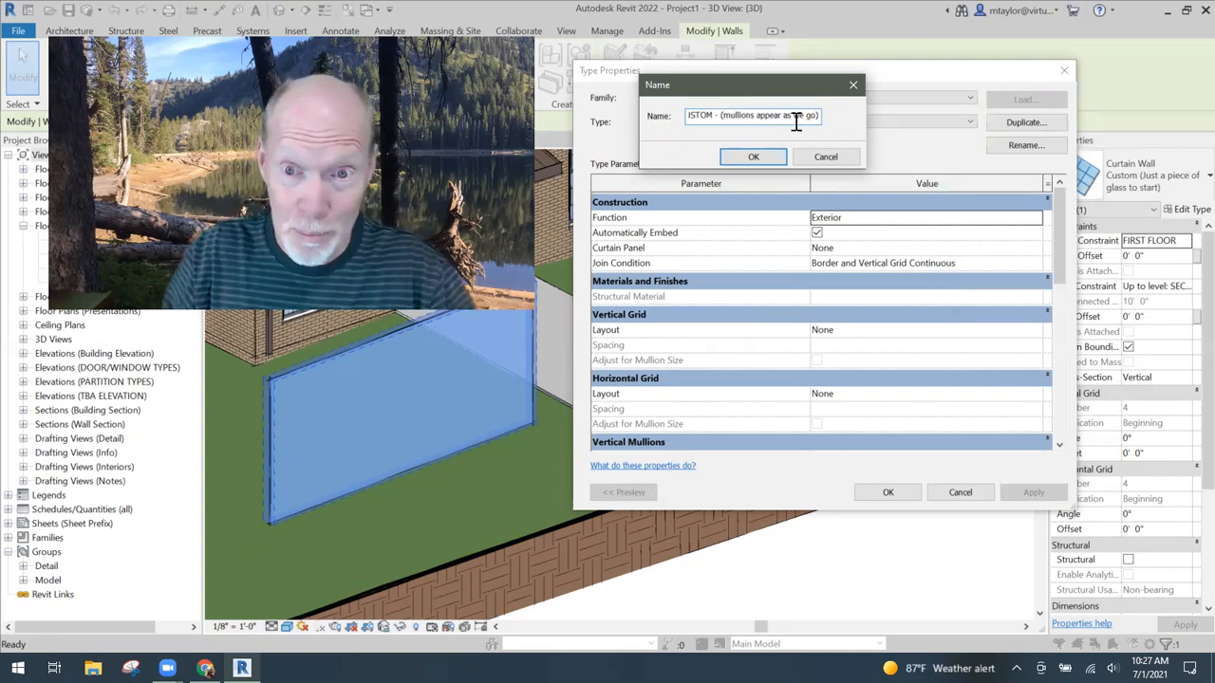
click(751, 157)
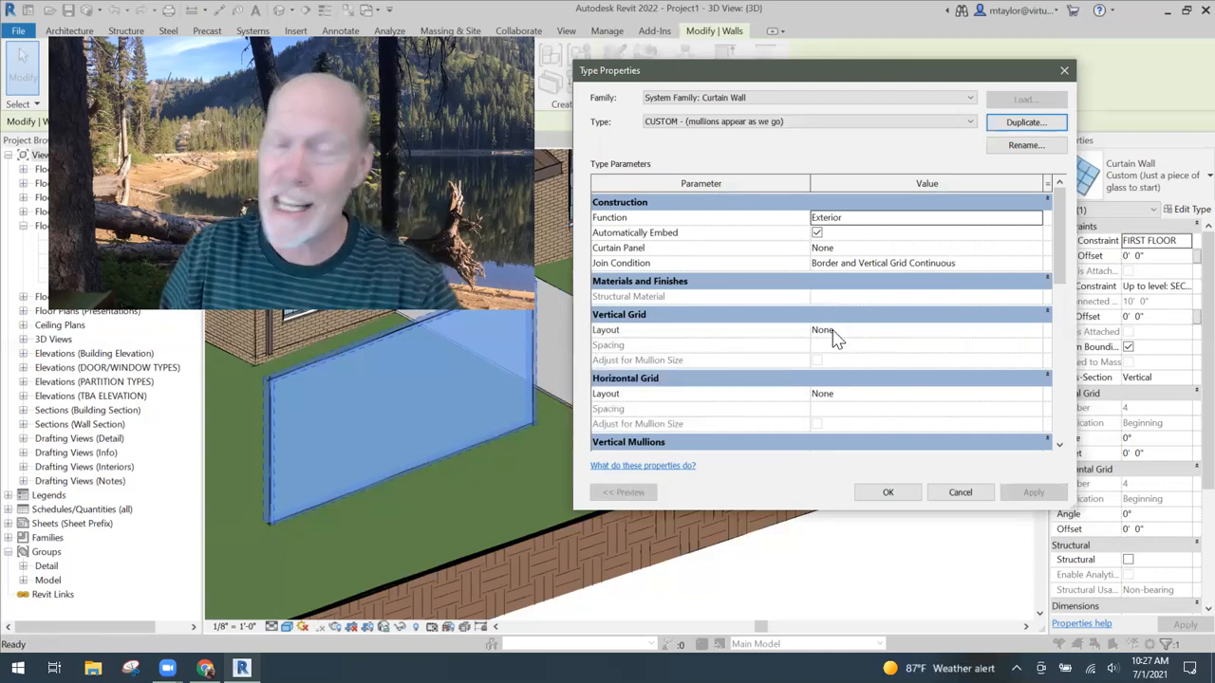
- Review the mullion types offered for the vertical interior mullions and accept the duplicated curtain wall type
scroll(832, 382, down, 1)
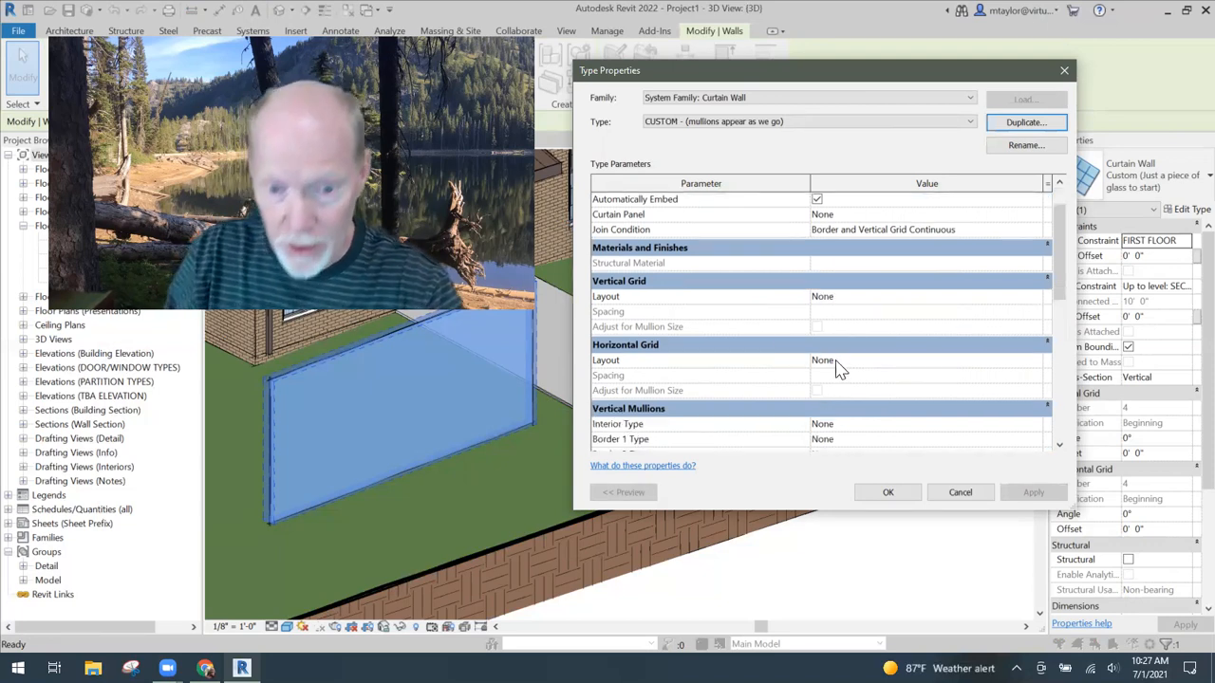
scroll(835, 368, down, 3)
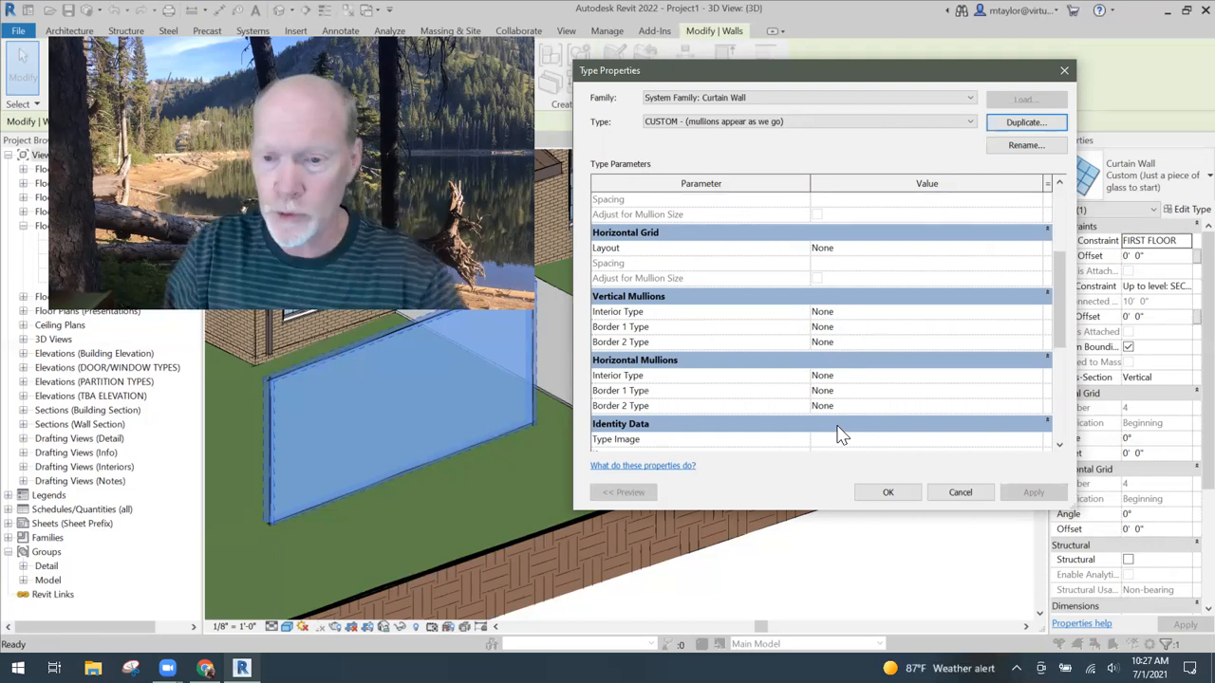
click(884, 314)
click(1037, 313)
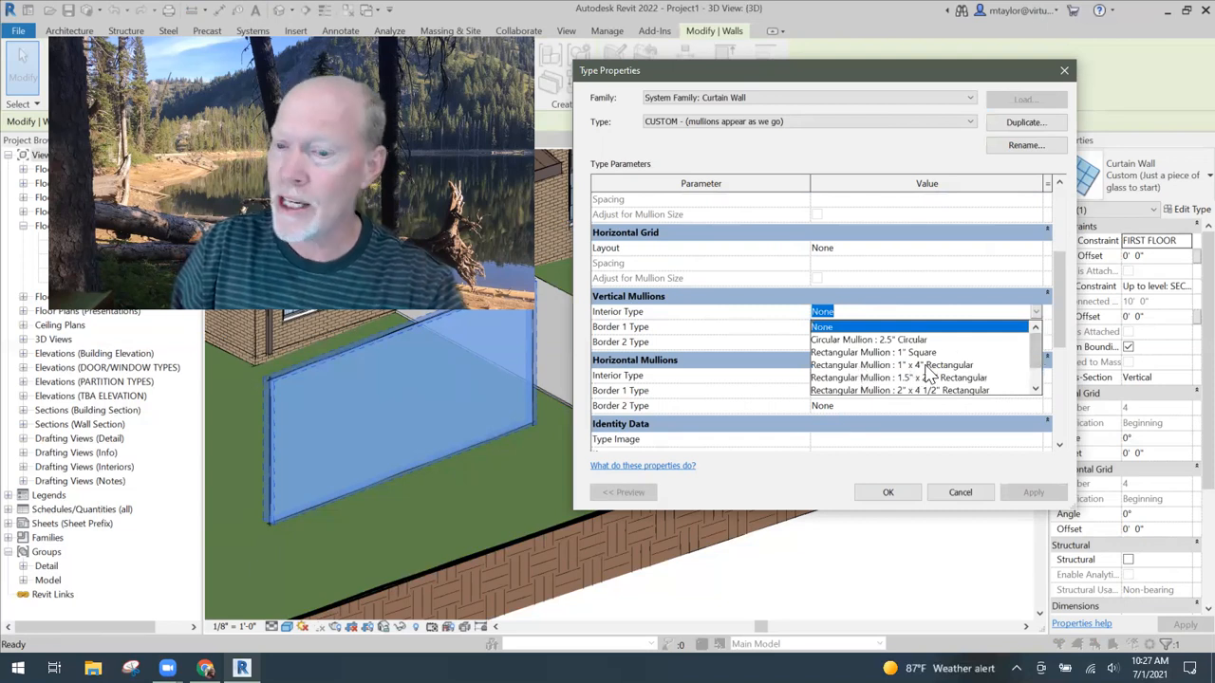
drag(1035, 353, 1039, 372)
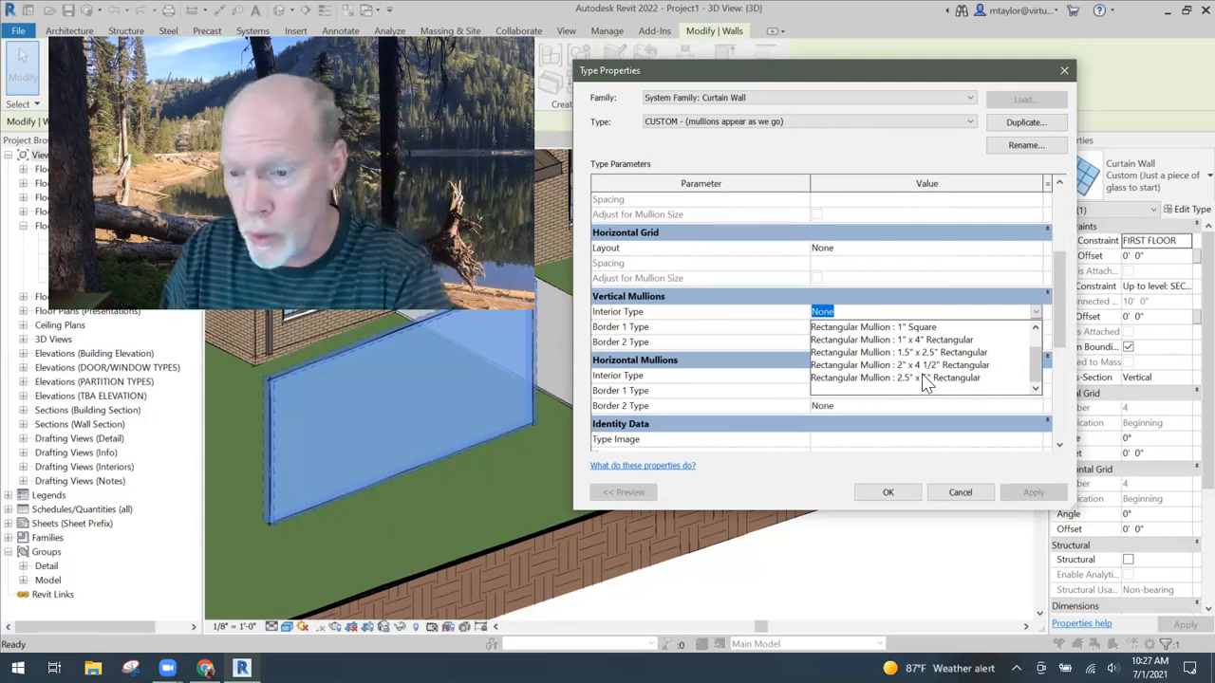
click(967, 500)
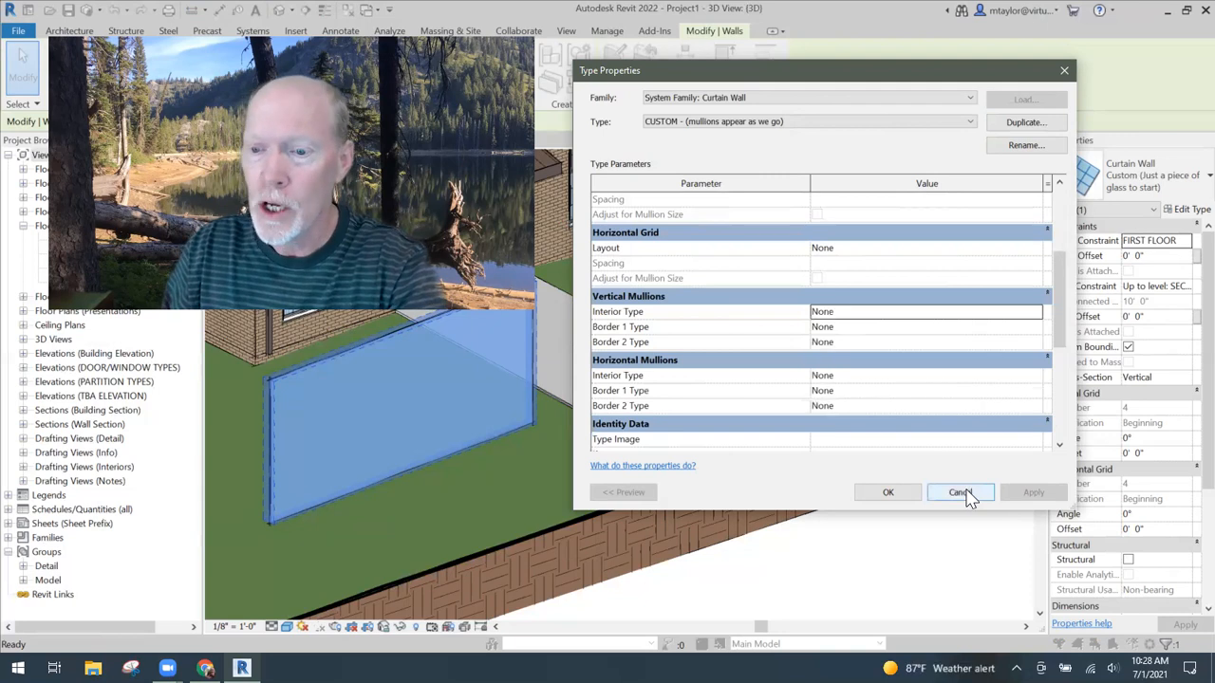
click(888, 492)
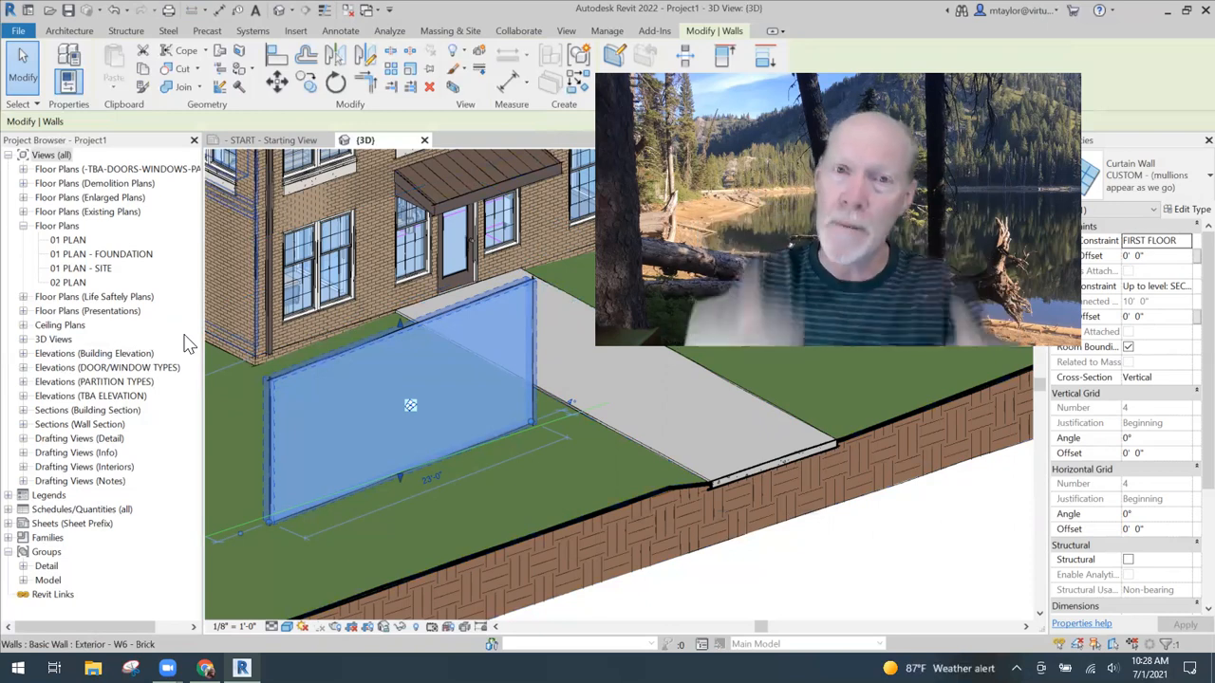
- Create a new type named 2x4 in the Rectangular Mullion family under the project's Curtain Wall Mullions
click(9, 537)
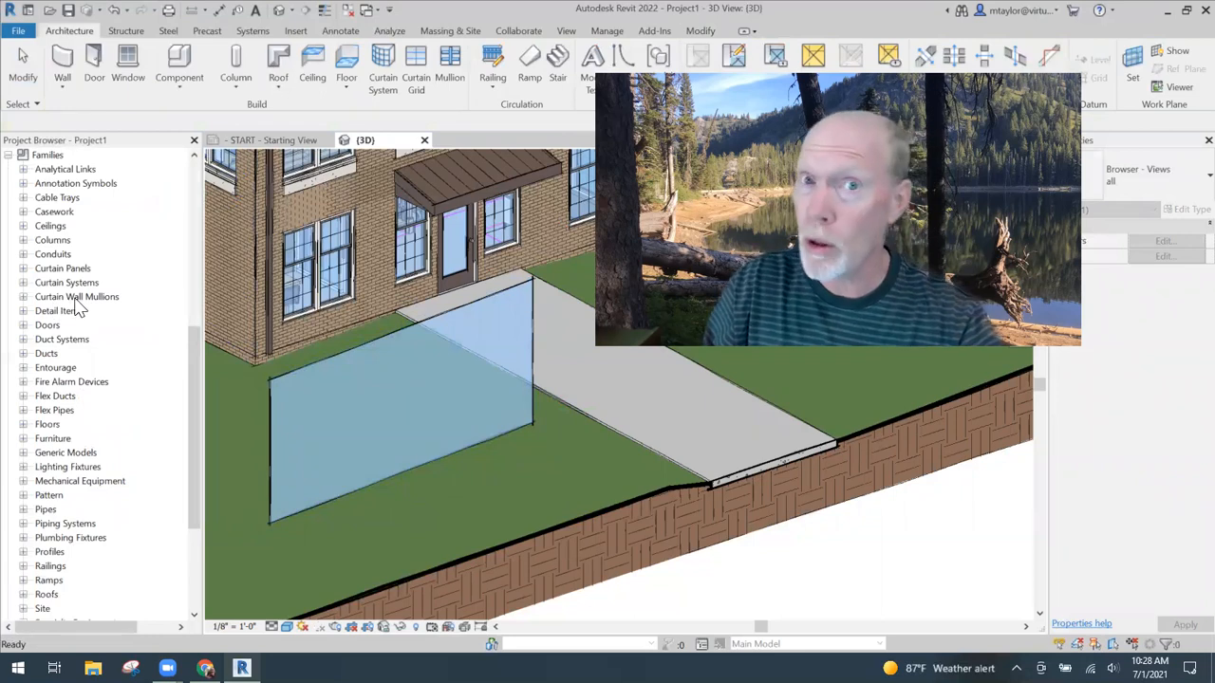
click(23, 297)
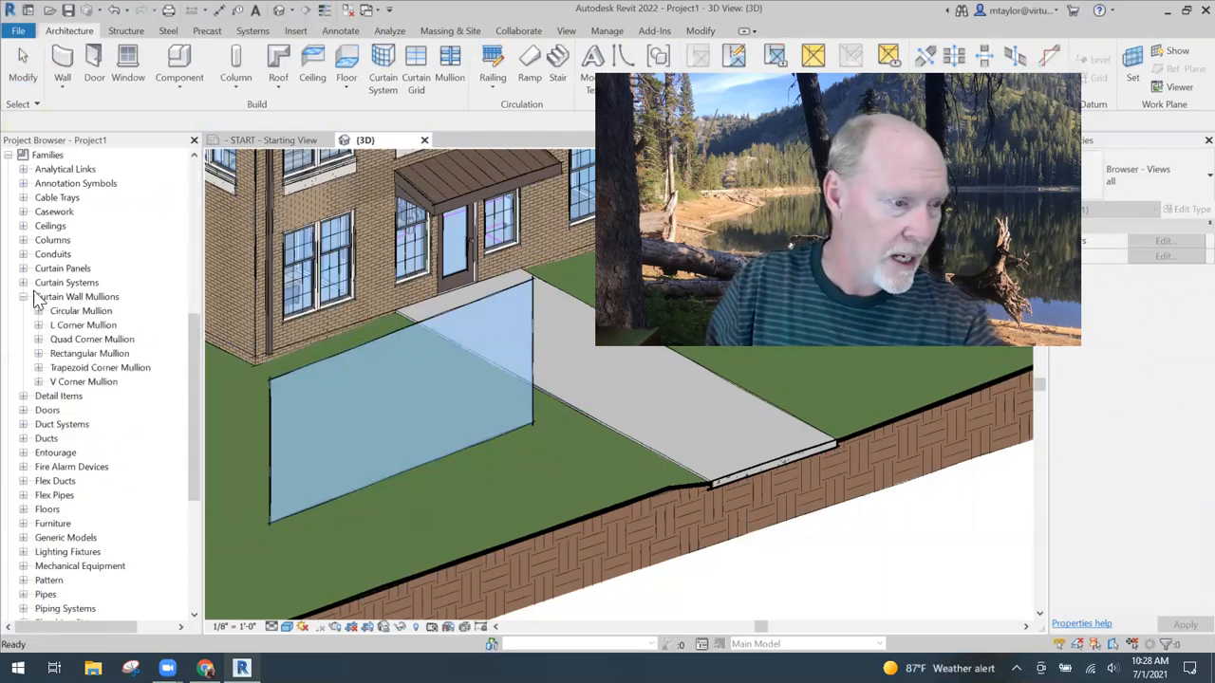
click(95, 354)
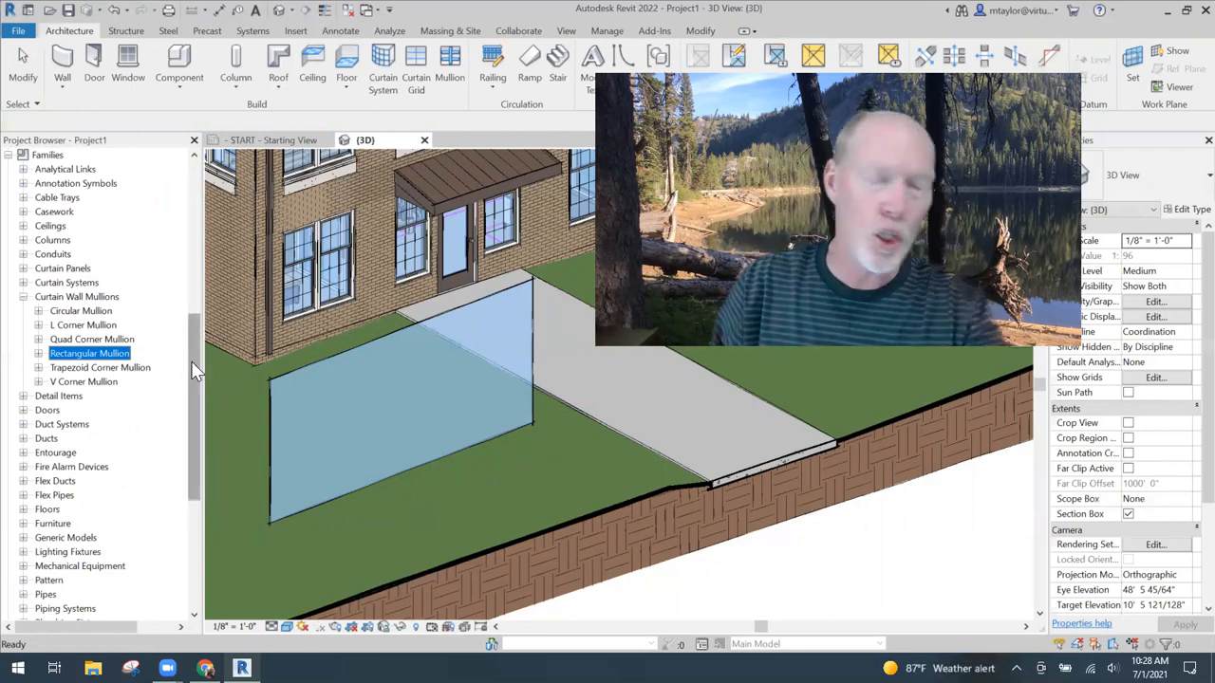
click(38, 354)
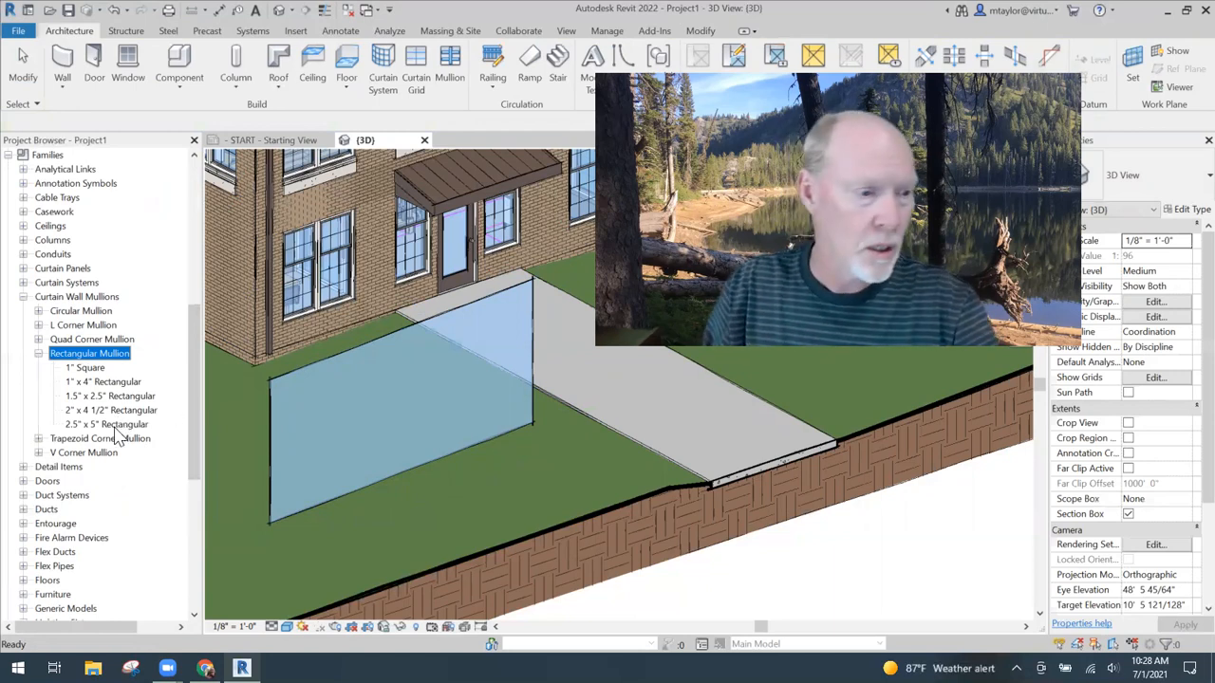
click(103, 382)
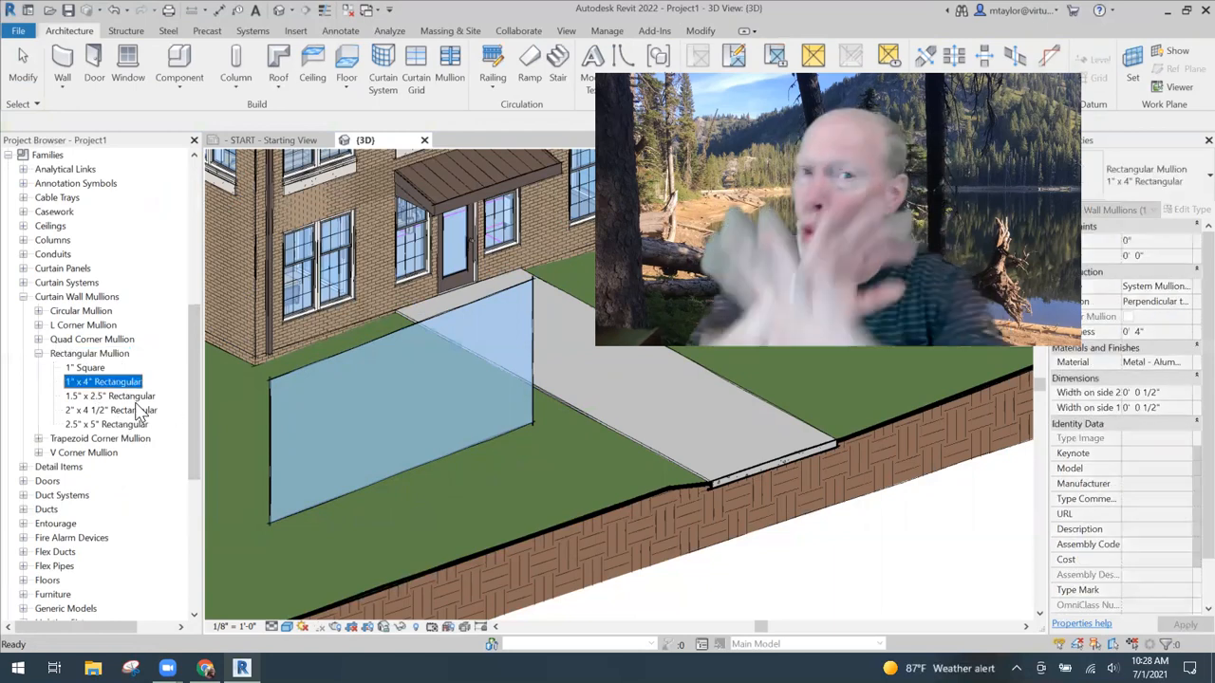
right_click(100, 391)
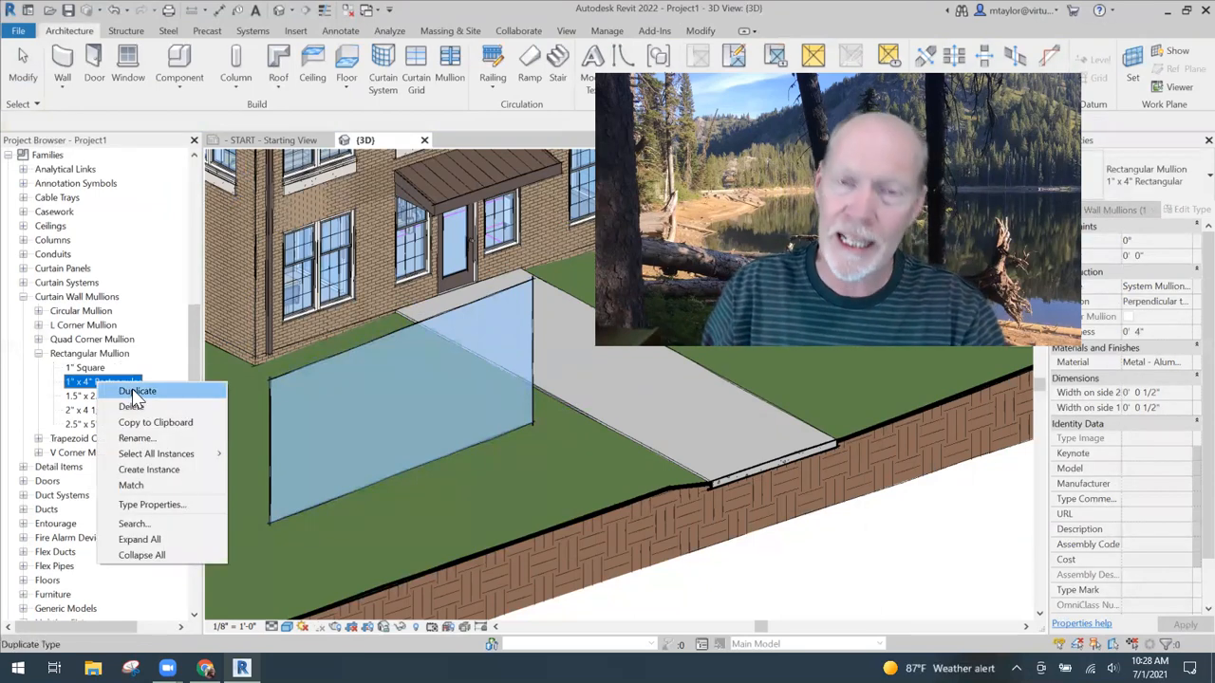
click(84, 355)
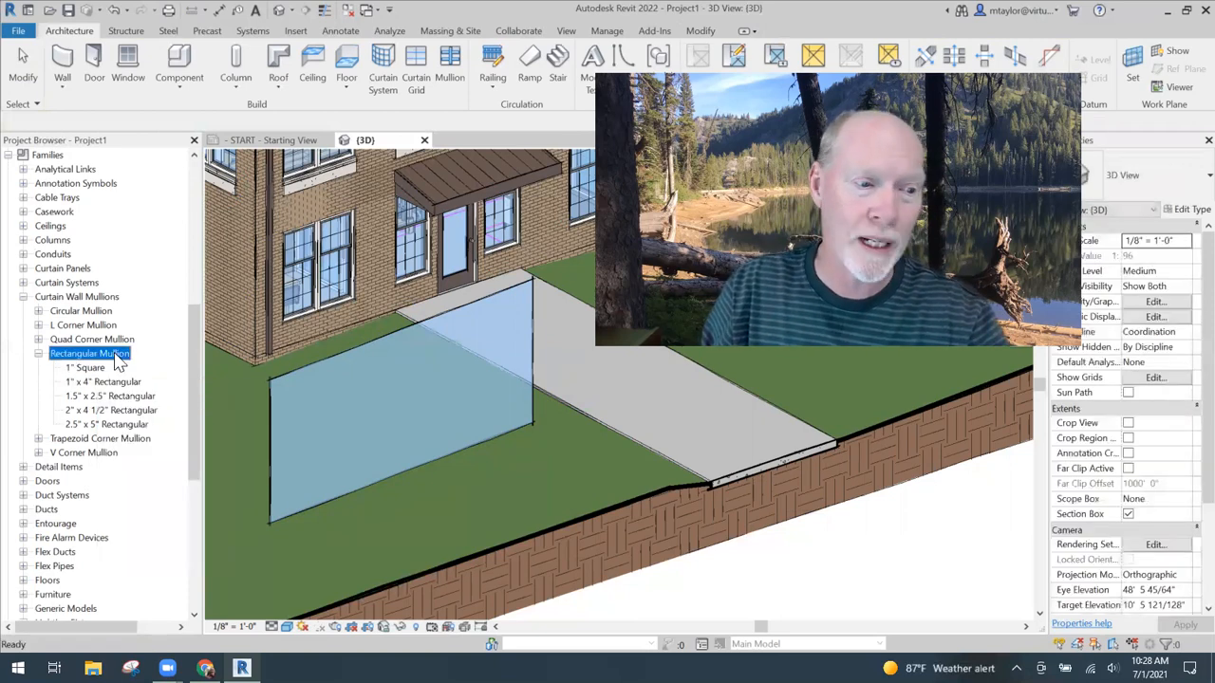
right_click(119, 360)
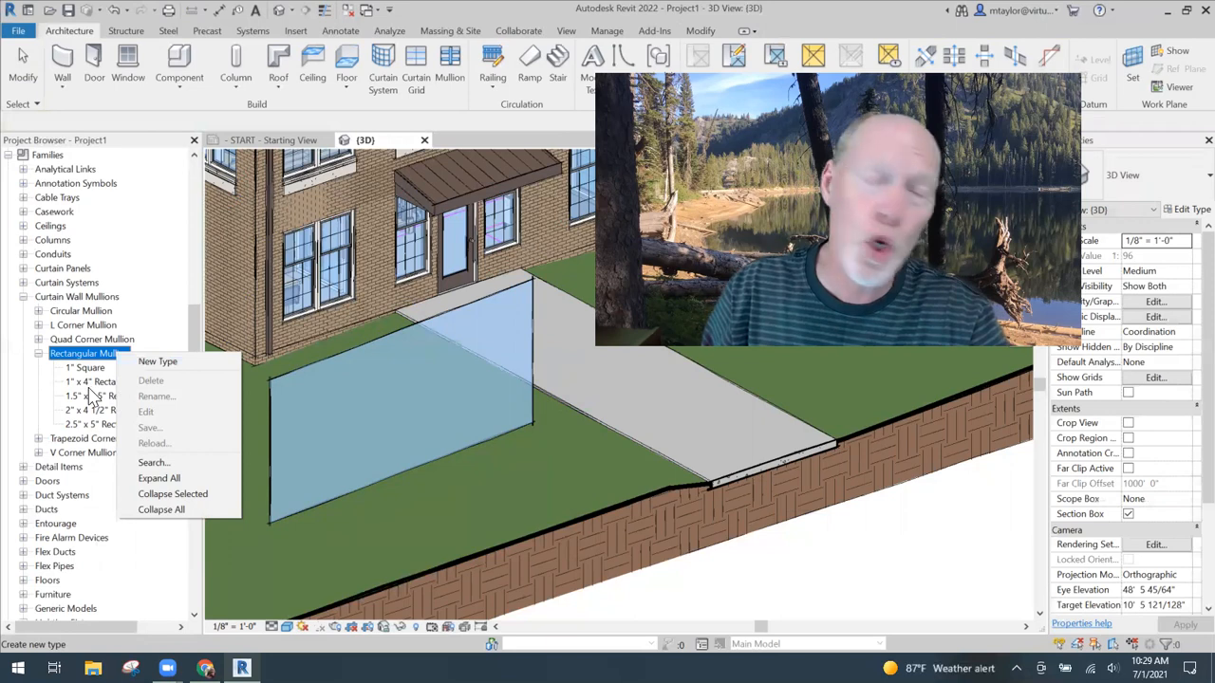
click(156, 361)
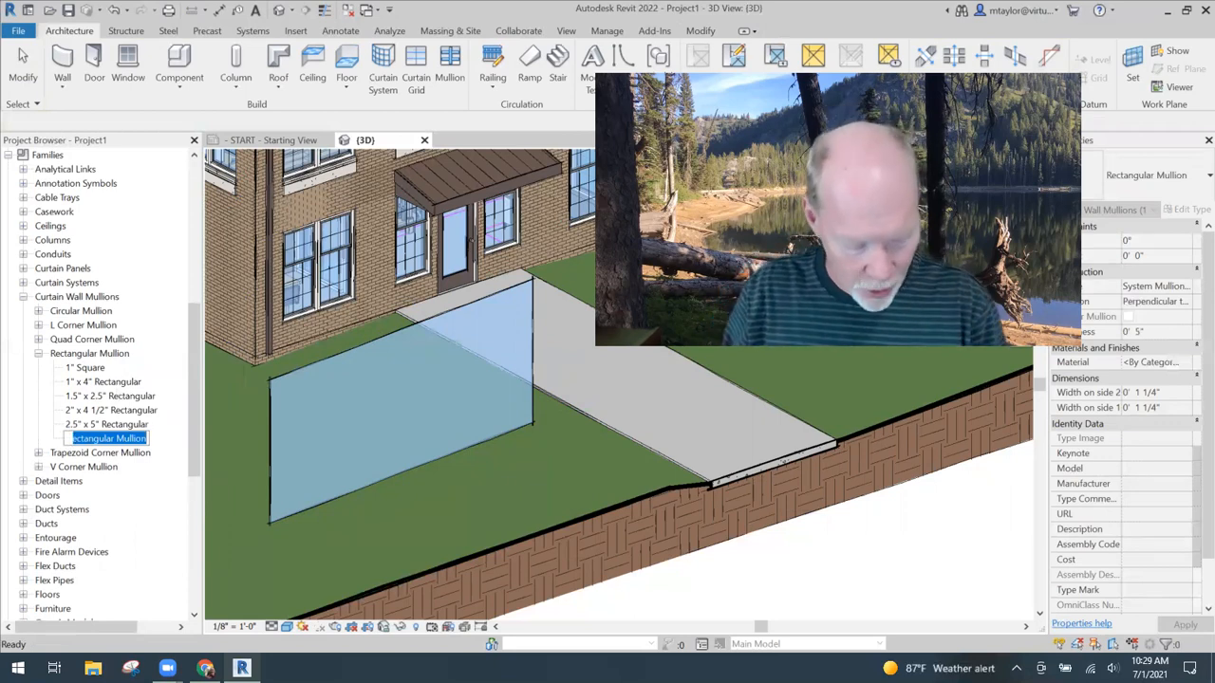
text(2x4)
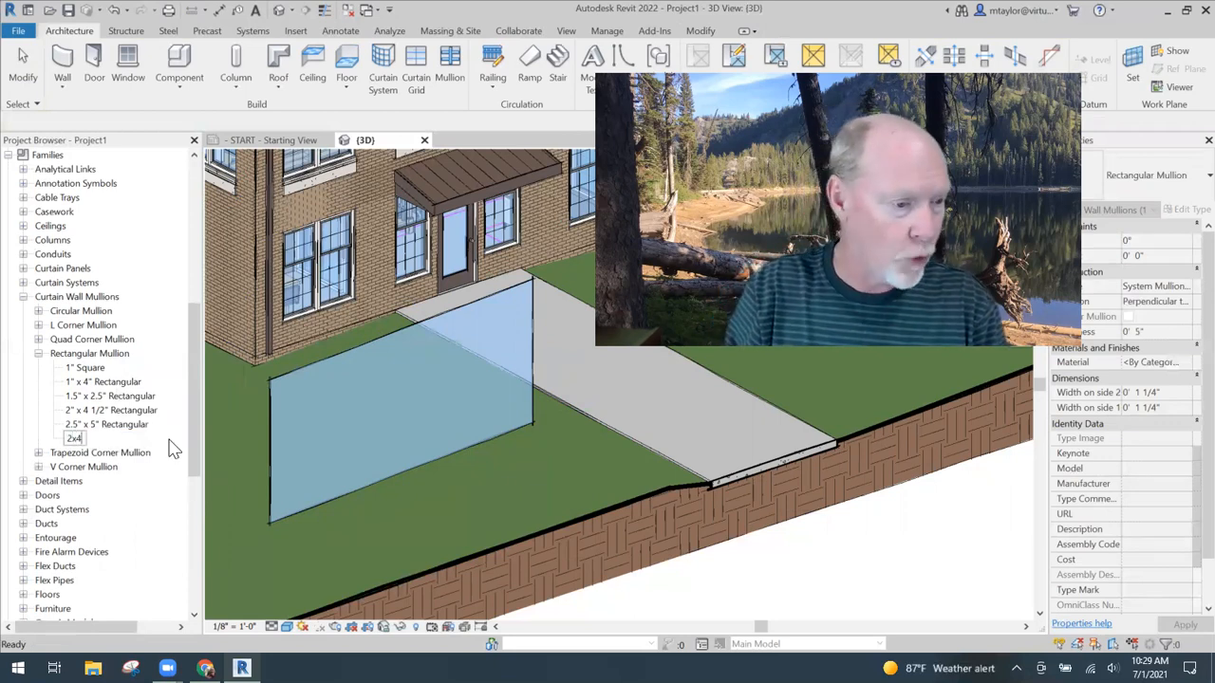
key(Return)
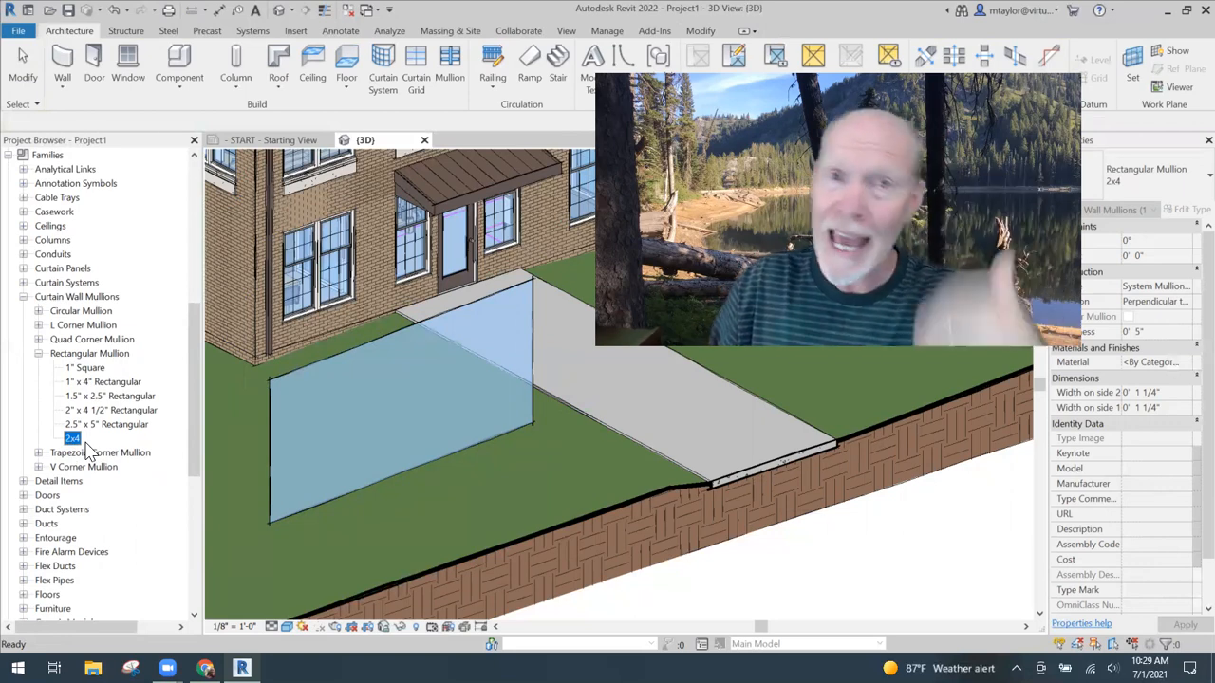
- Set the 2x4 mullion type's thickness to 4" and its width on side 1 and side 2 to 1" each
double_click(72, 440)
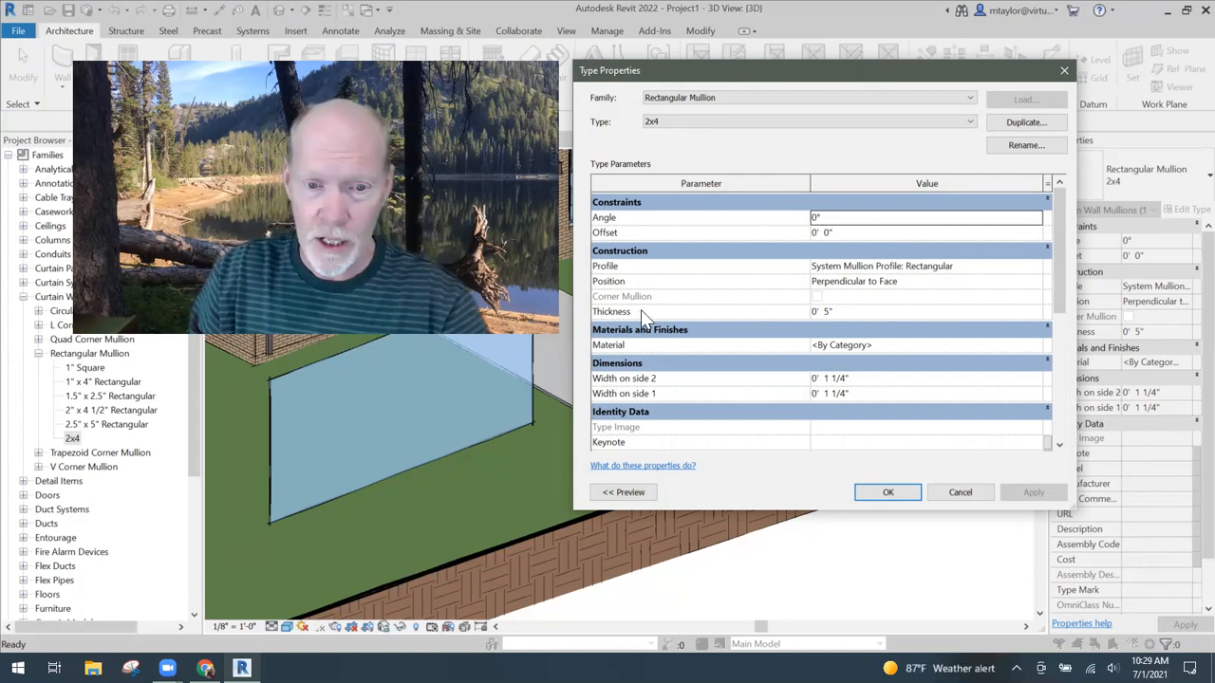
click(852, 310)
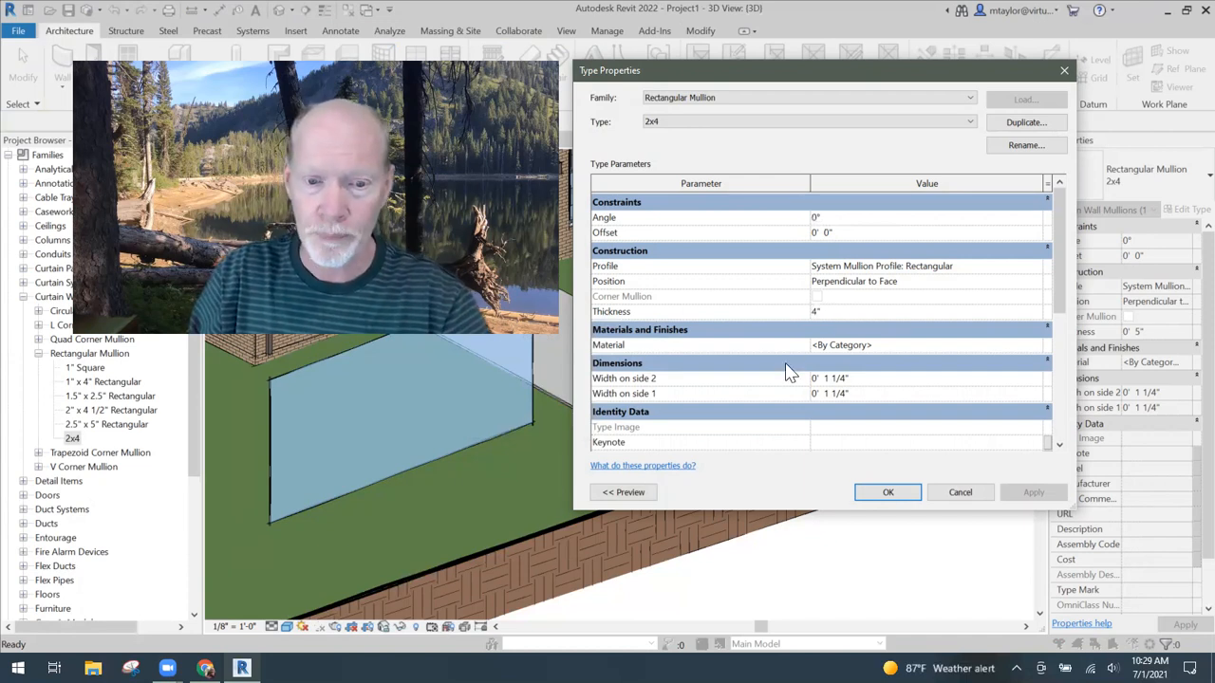
key(Return)
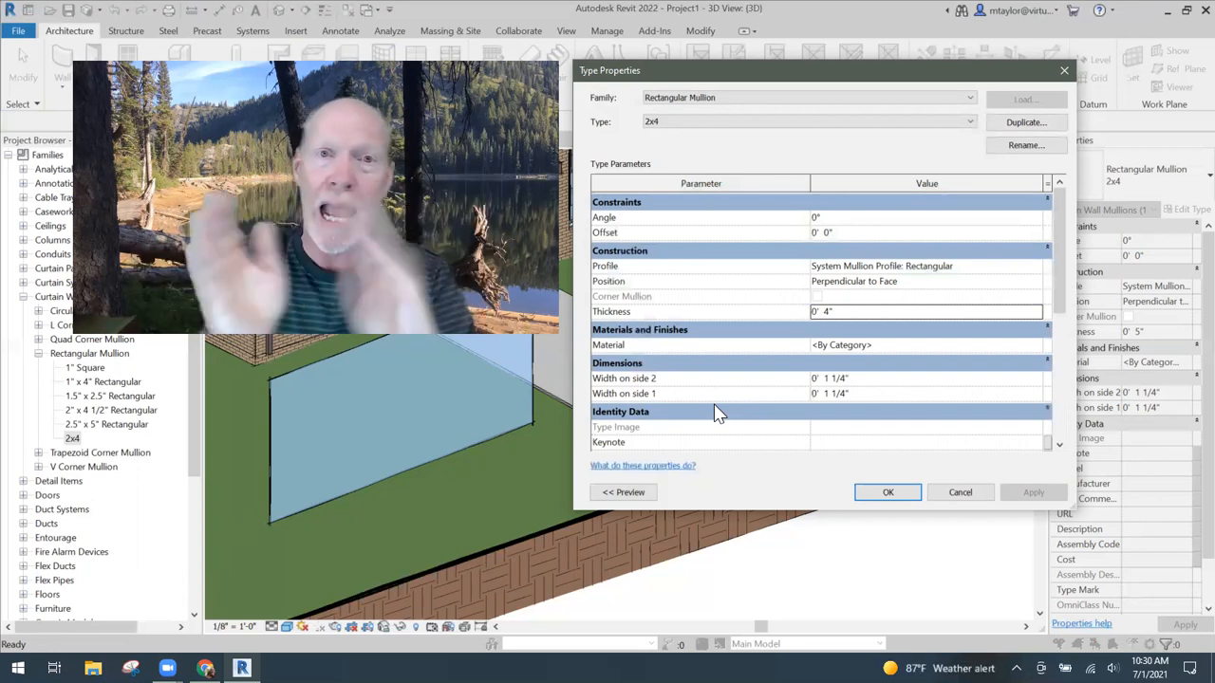
click(848, 379)
drag(849, 378, 788, 379)
text(1)
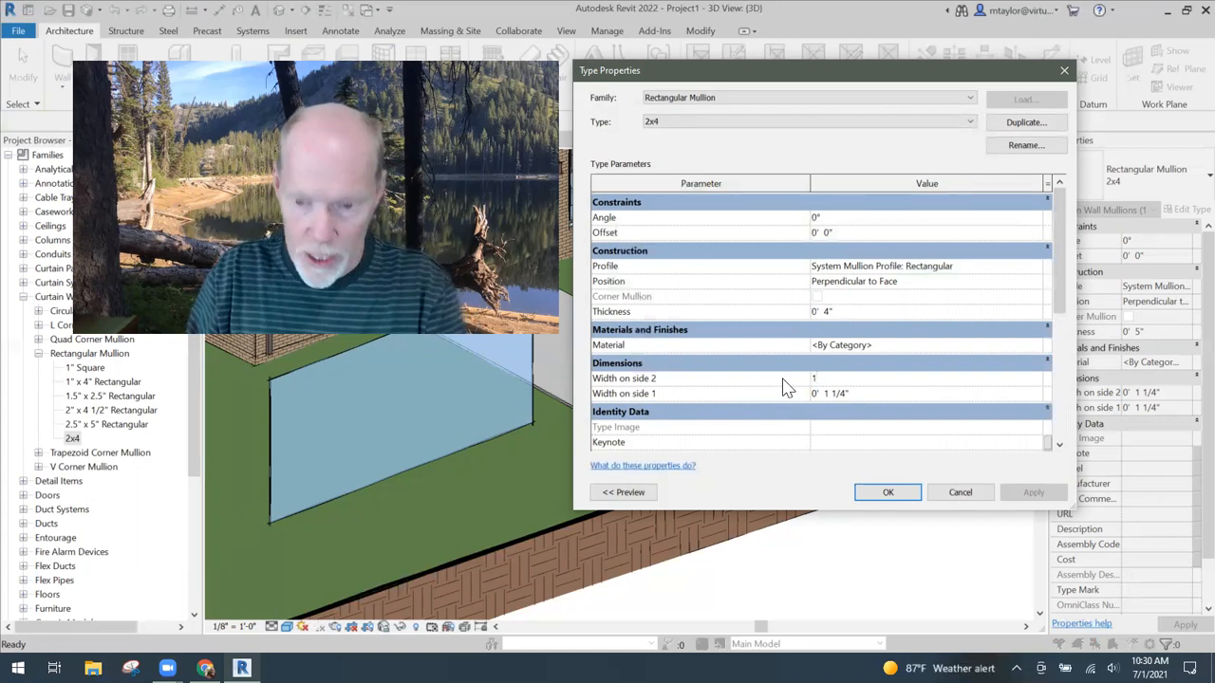
drag(851, 393, 773, 393)
text(1)
click(849, 379)
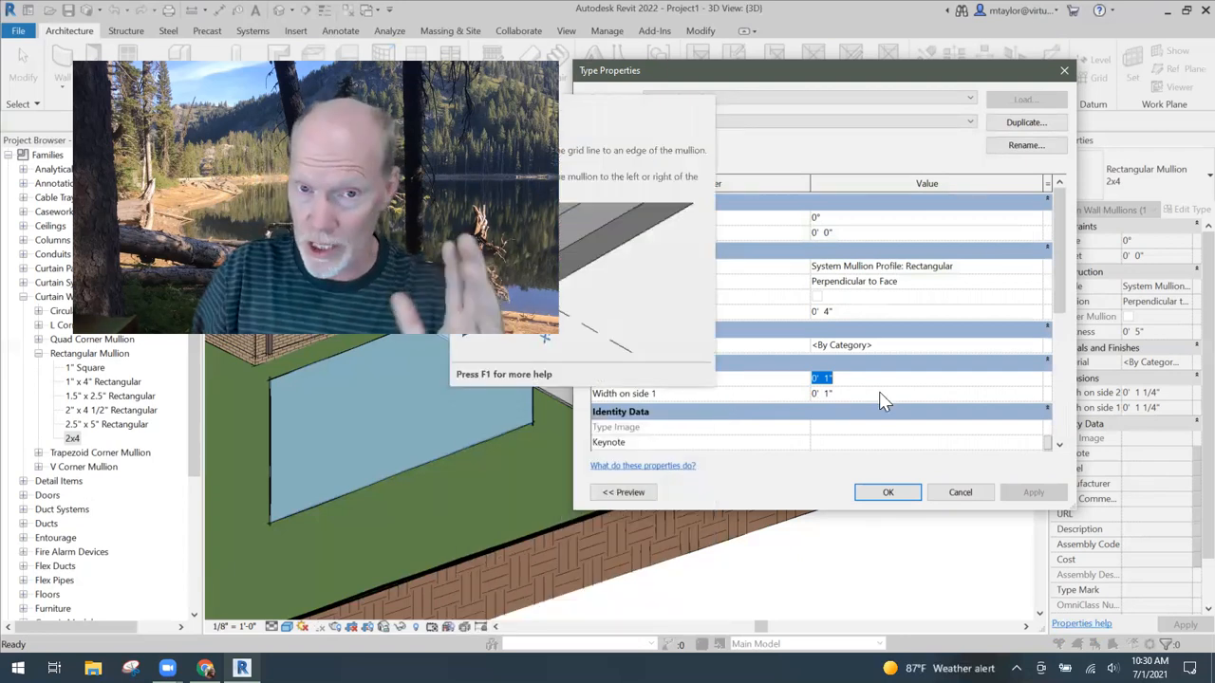
click(888, 494)
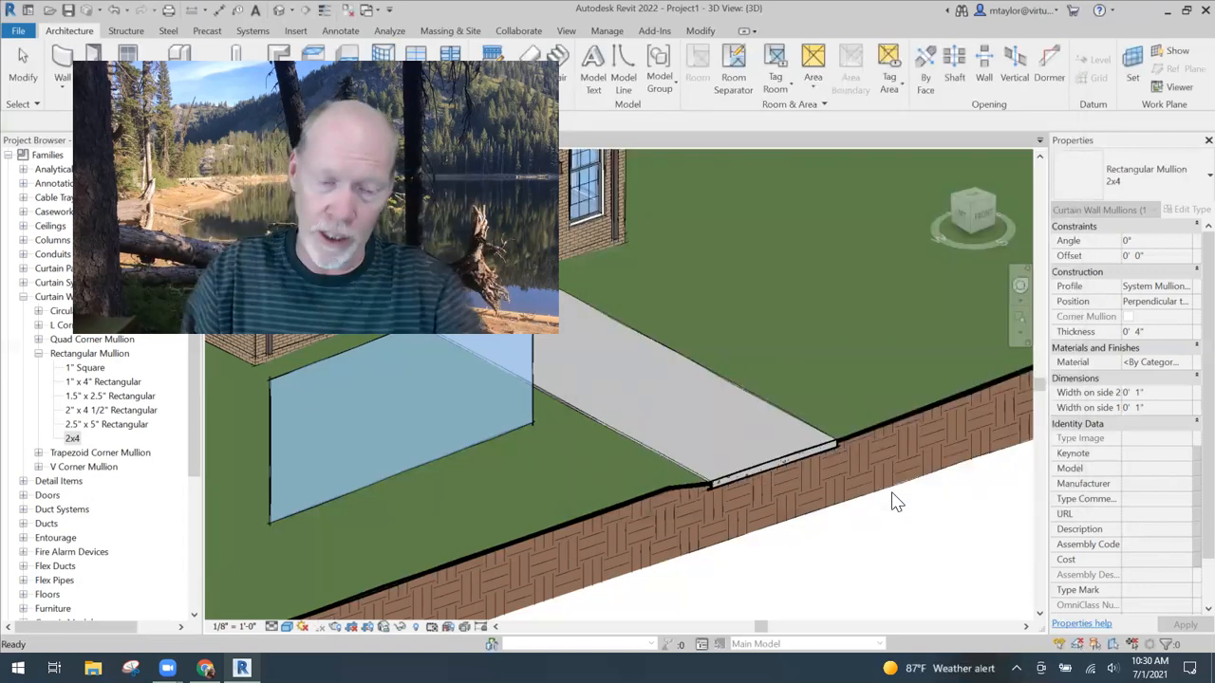
- In the lawn curtain wall's type properties, set the vertical mullions' interior type to Rectangular Mullion : 2x4
click(408, 409)
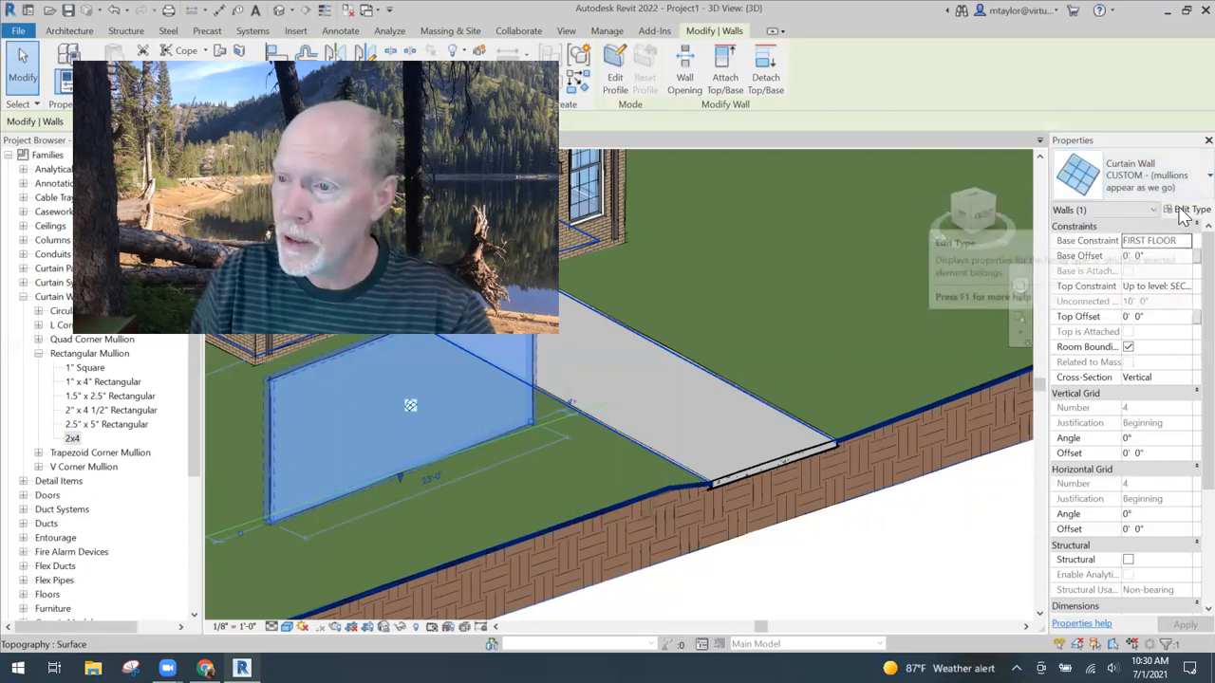
click(1182, 212)
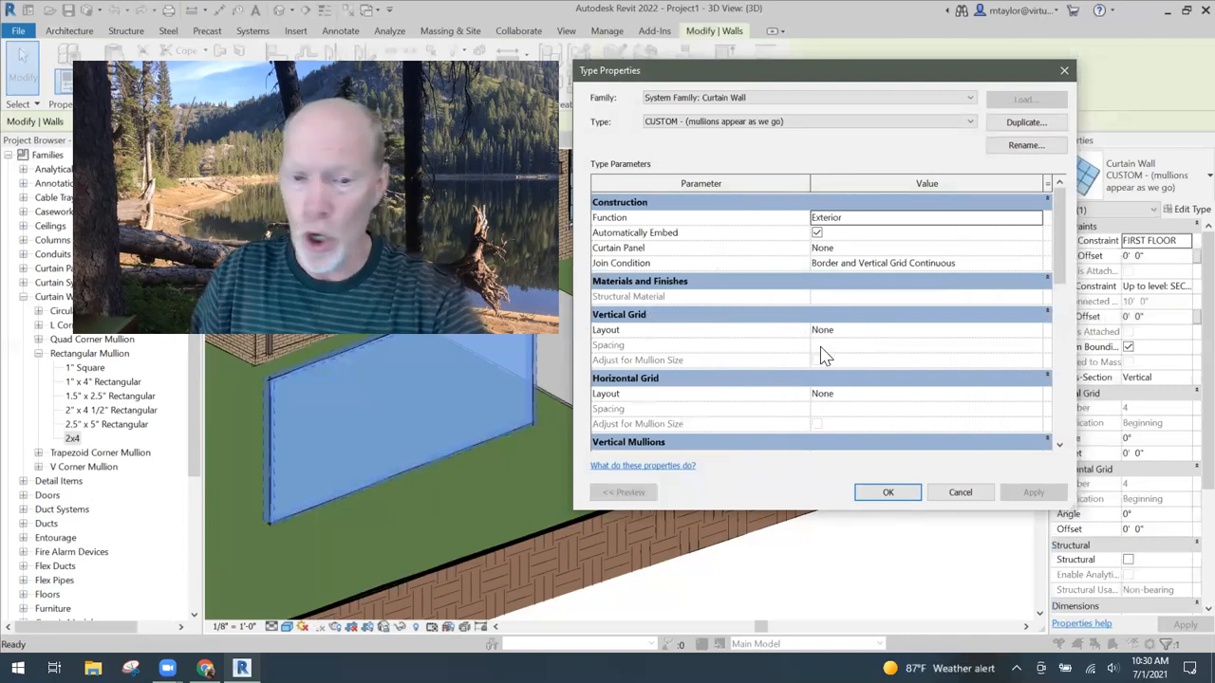
scroll(822, 379, down, 1)
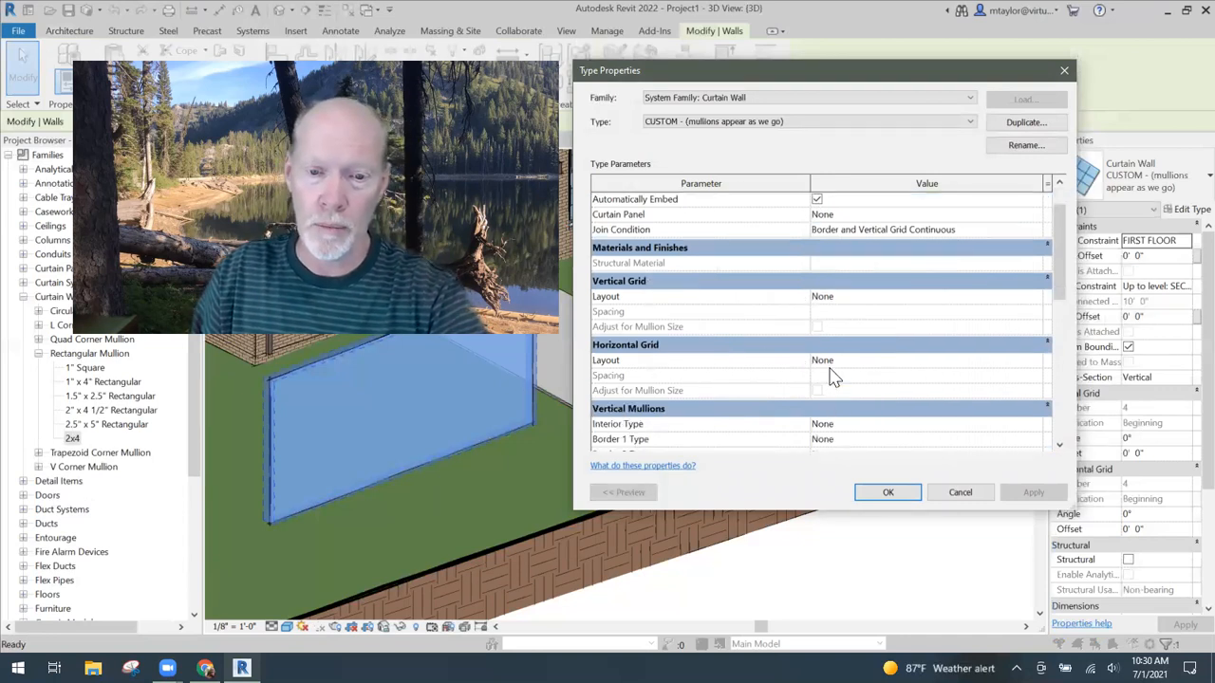
scroll(845, 366, down, 3)
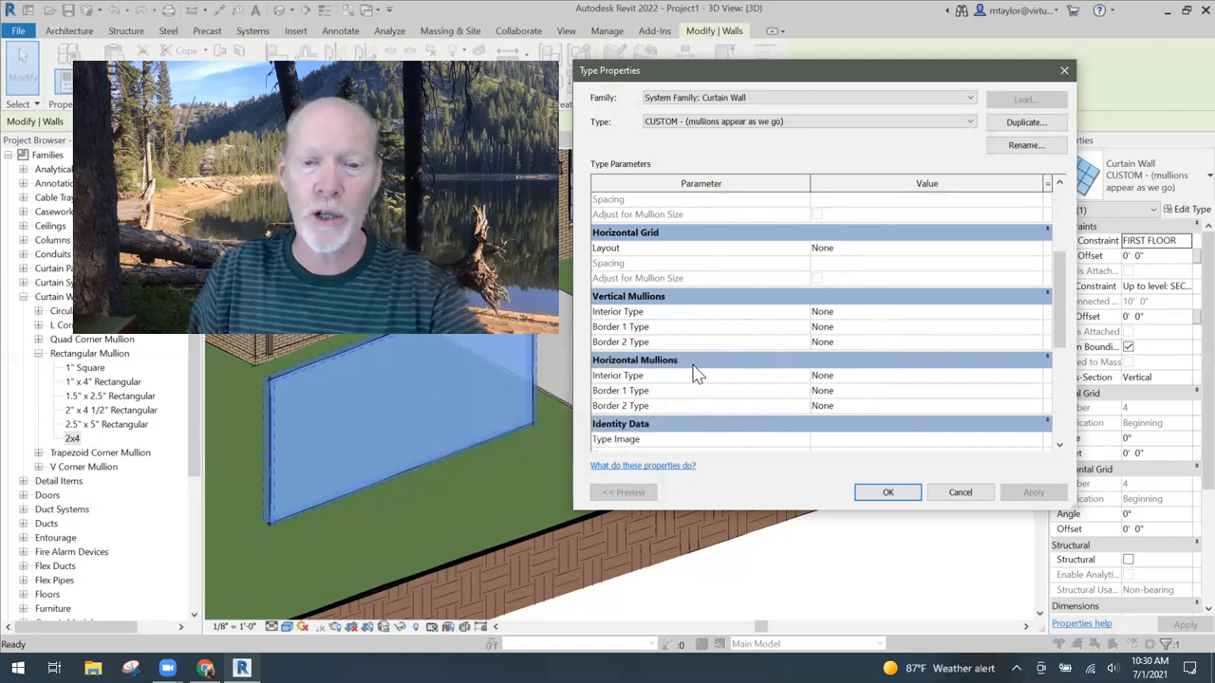
click(910, 313)
click(1036, 312)
scroll(907, 364, down, 1)
click(902, 378)
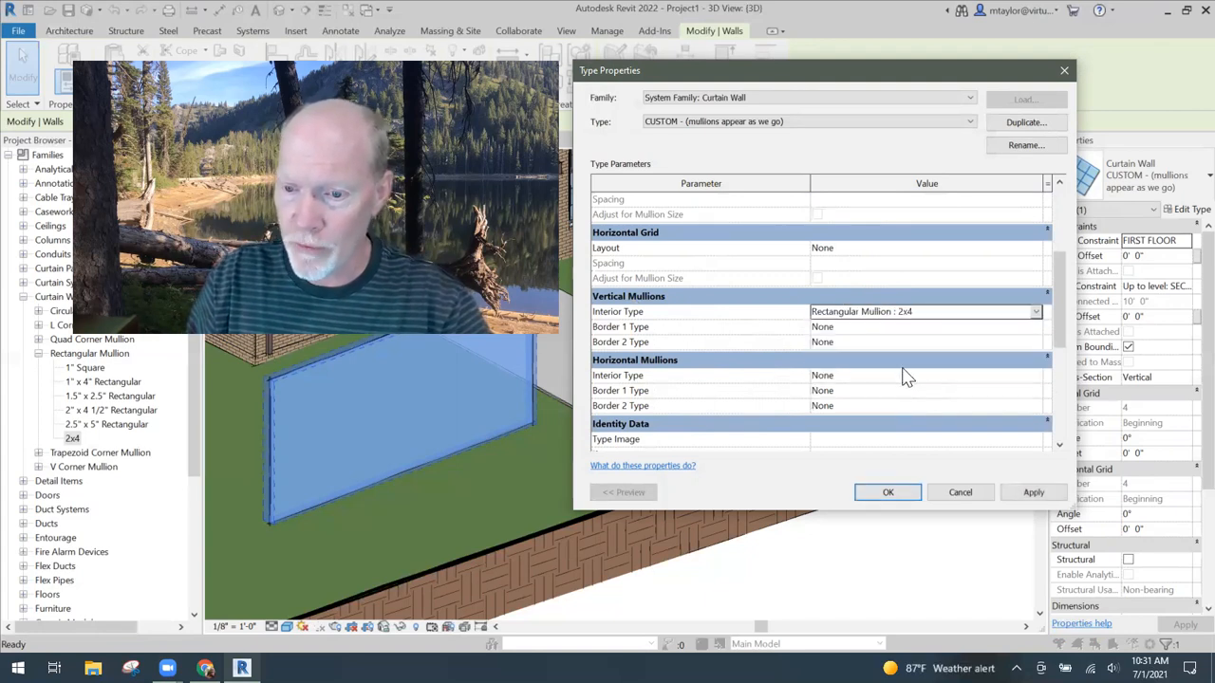
- Set the vertical mullions' Border 1 and Border 2 types to Rectangular Mullion : 2x4
click(973, 328)
click(1036, 326)
scroll(906, 380, down, 3)
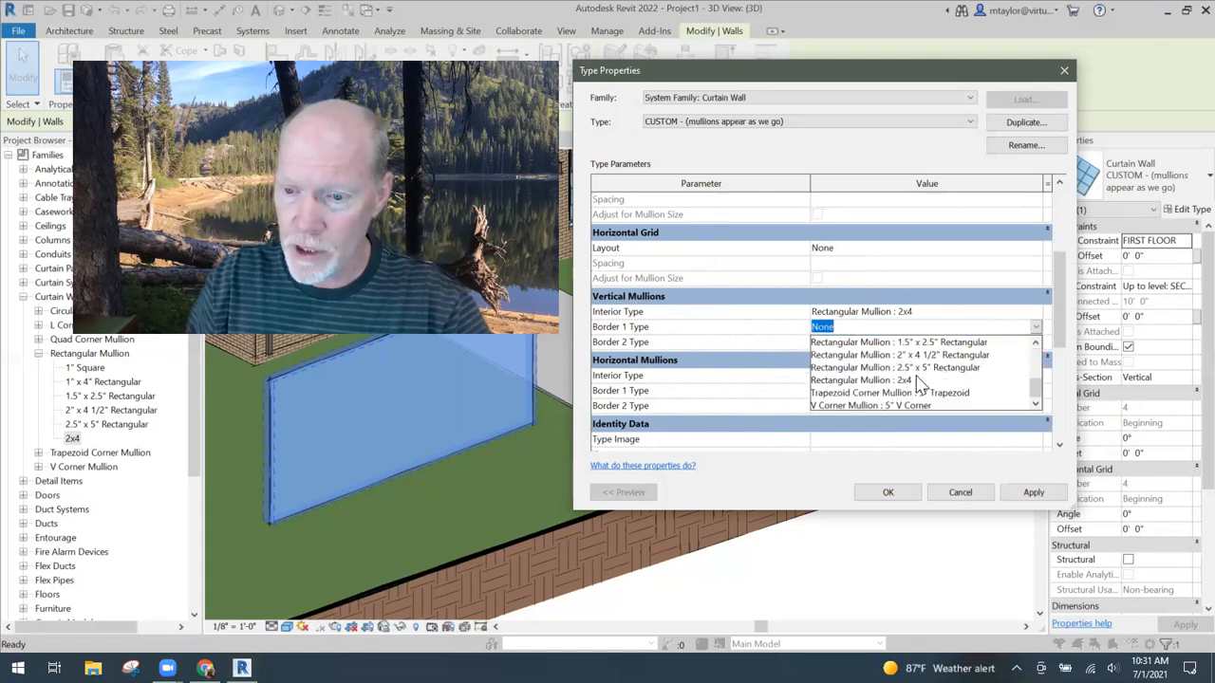
click(903, 367)
click(873, 342)
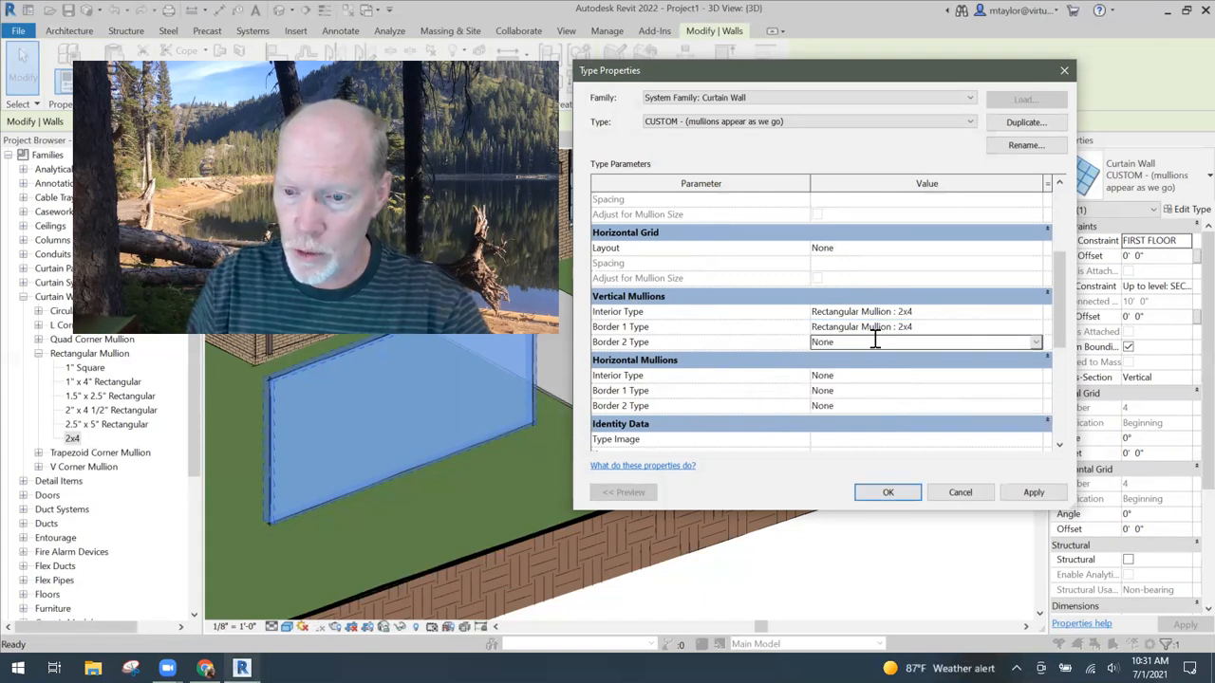
click(1033, 341)
scroll(931, 393, down, 3)
click(917, 406)
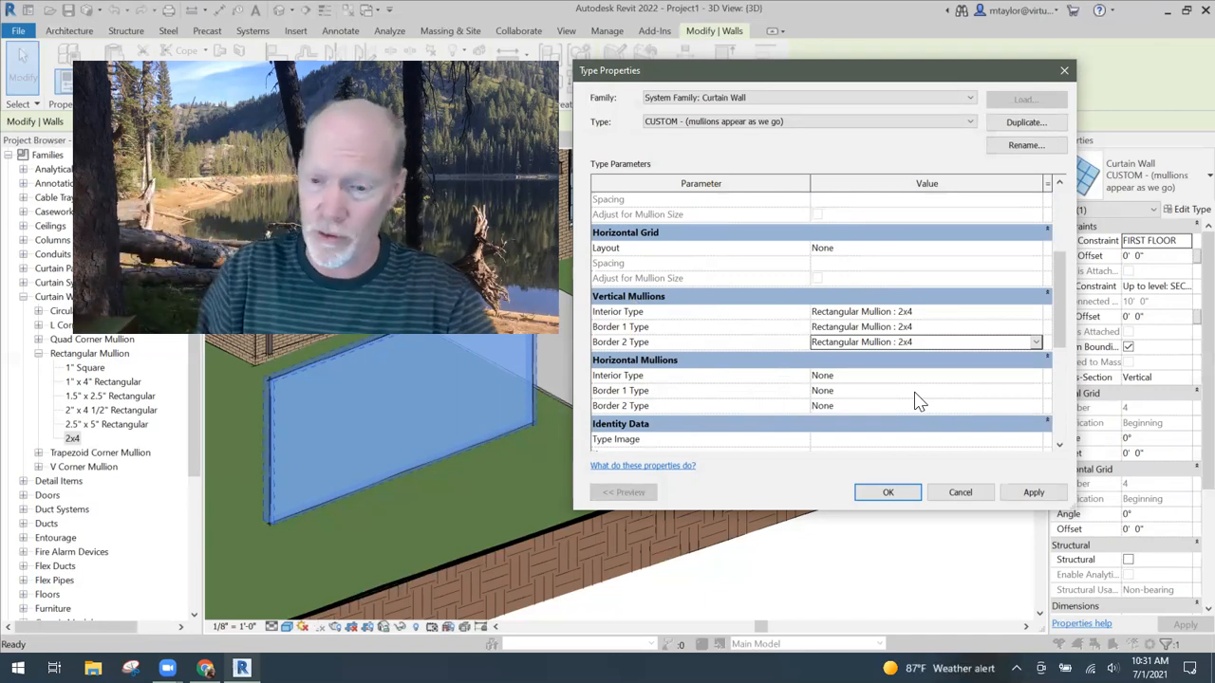
- Set the horizontal mullions' interior, Border 1 and Border 2 types to Rectangular Mullion : 2x4
click(1021, 375)
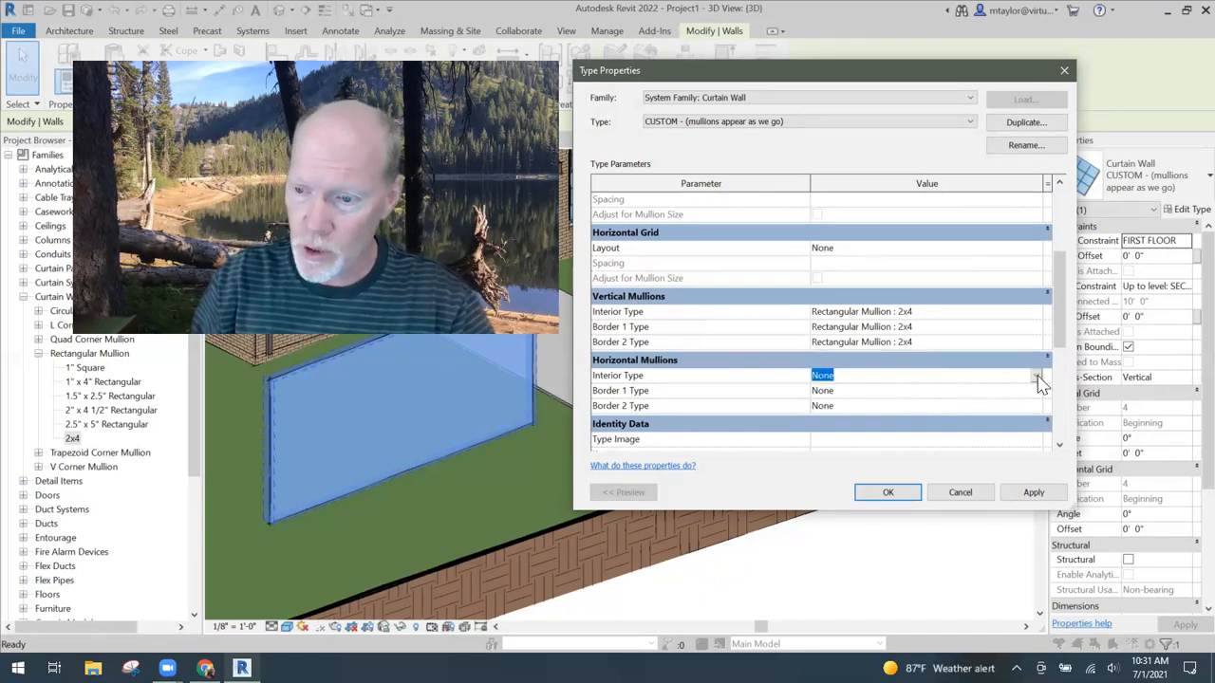
click(1041, 377)
scroll(930, 426, down, 1)
click(911, 444)
click(1025, 390)
click(1036, 390)
scroll(916, 446, down, 3)
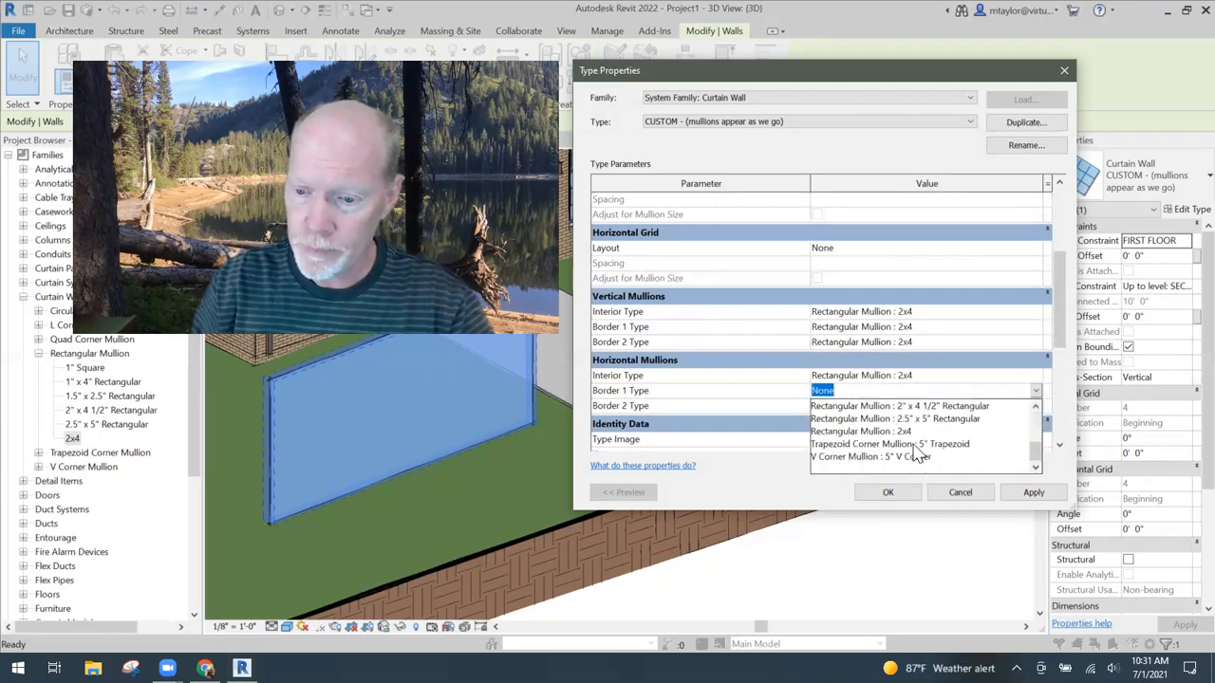
click(916, 431)
click(917, 405)
click(1034, 405)
scroll(892, 453, down, 2)
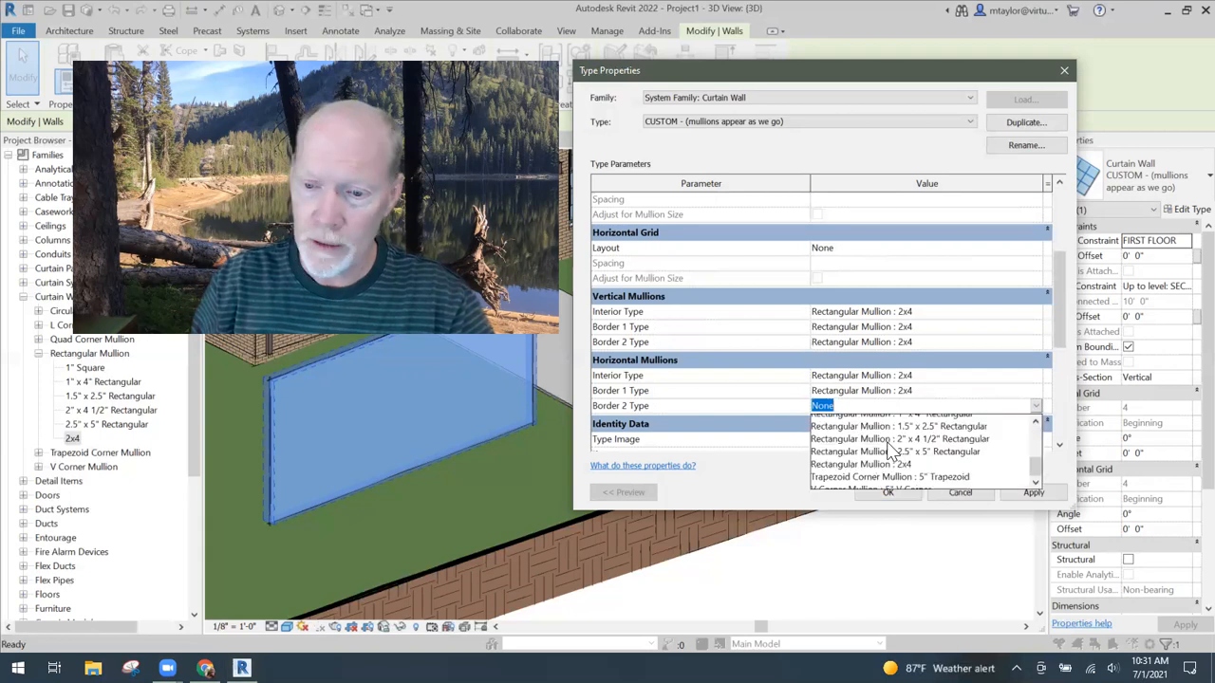
click(906, 464)
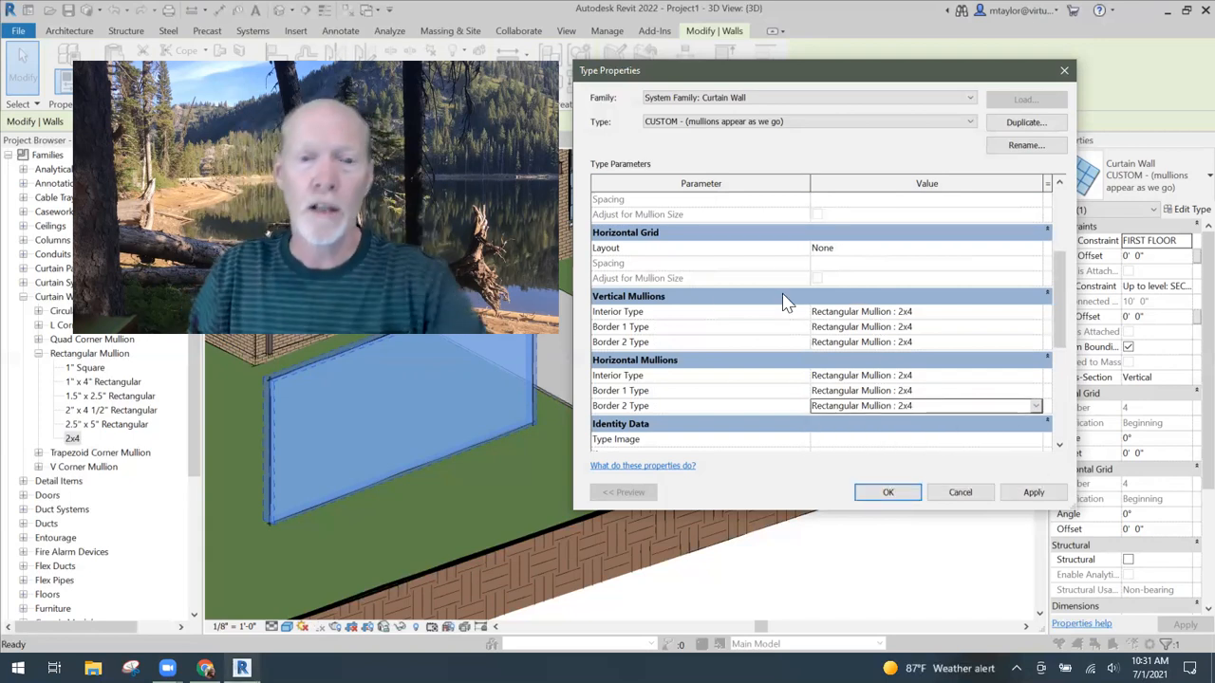
- Apply the 2x4 mullion type settings to the lawn curtain wall and clear its selection
scroll(821, 408, up, 2)
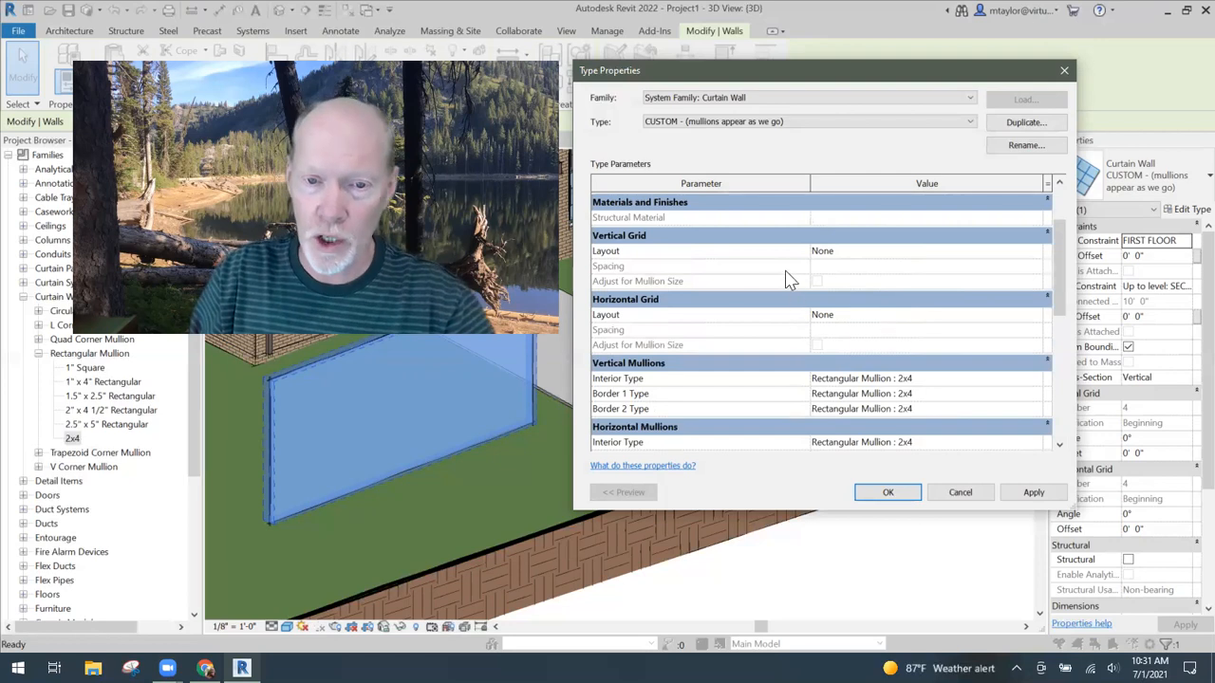
click(902, 492)
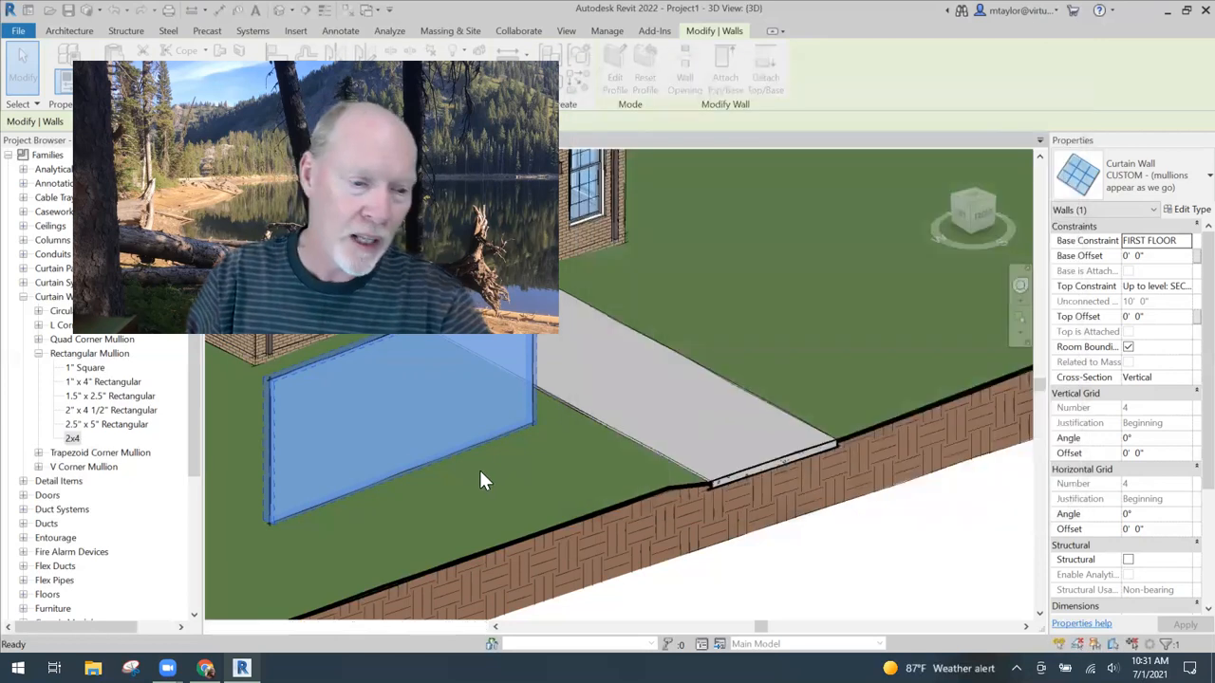
middle_drag(629, 471, 824, 455)
key(Escape)
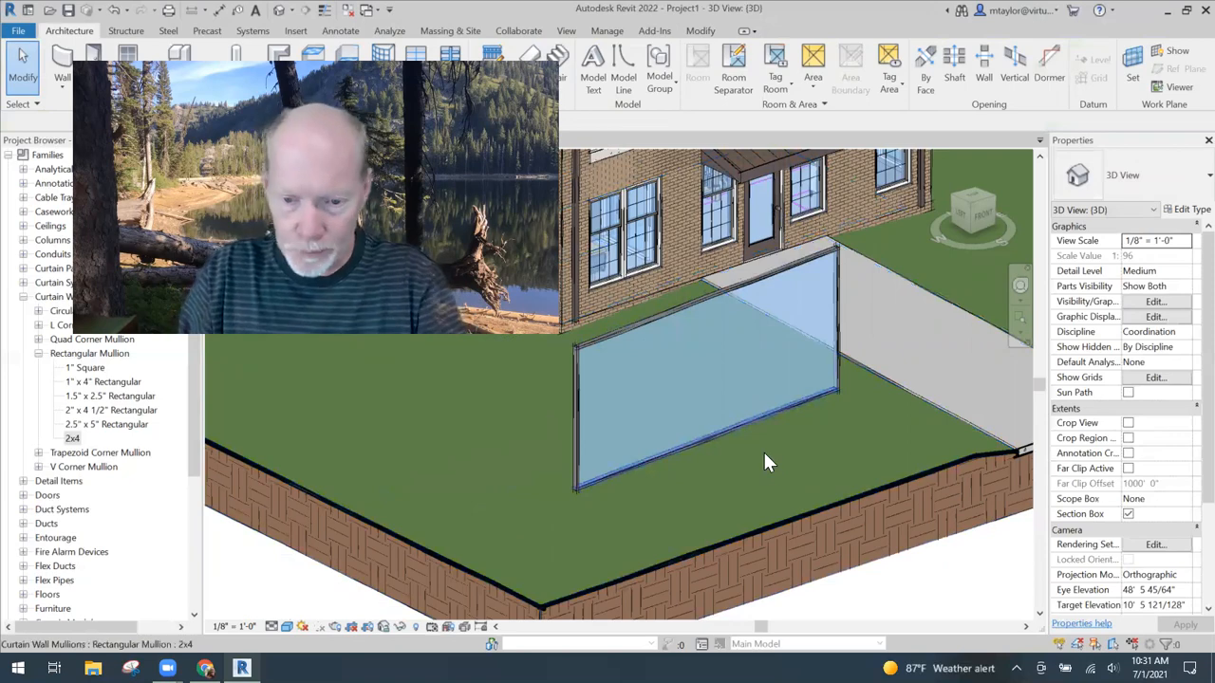
scroll(747, 433, up, 1)
middle_drag(763, 439, 794, 474)
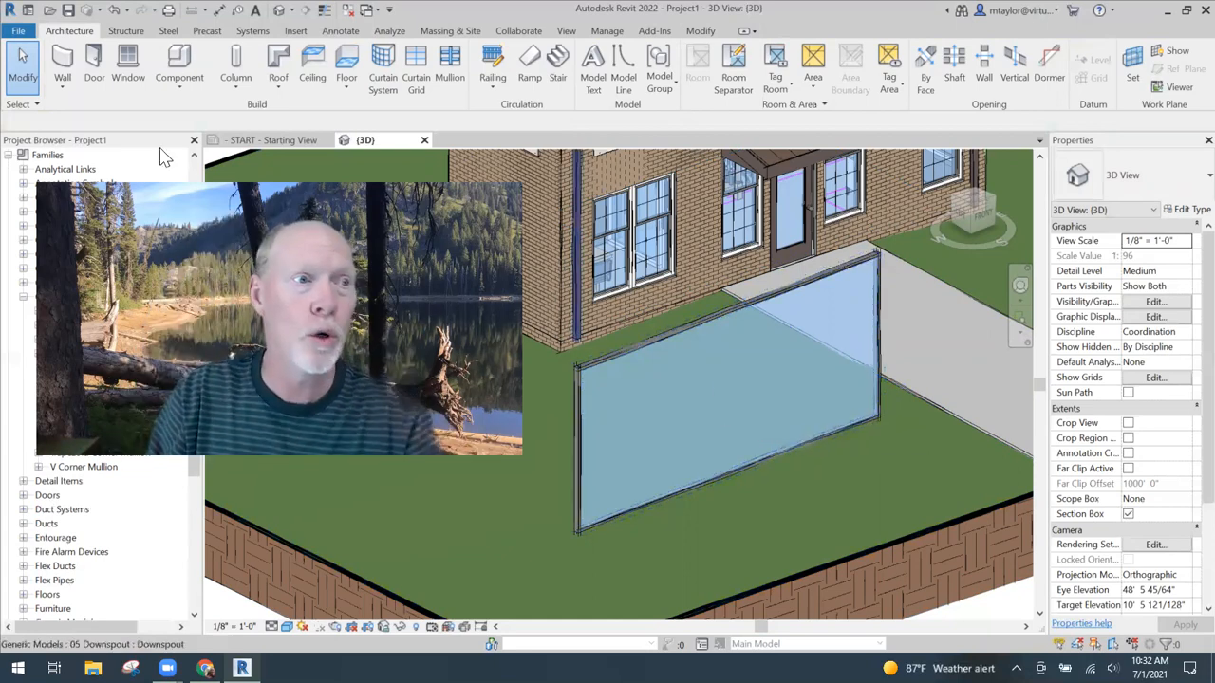
- Place all-segment curtain grid lines: a vertical one 7'-8" from the wall's near end and a horizontal one at two-thirds of its height
click(416, 69)
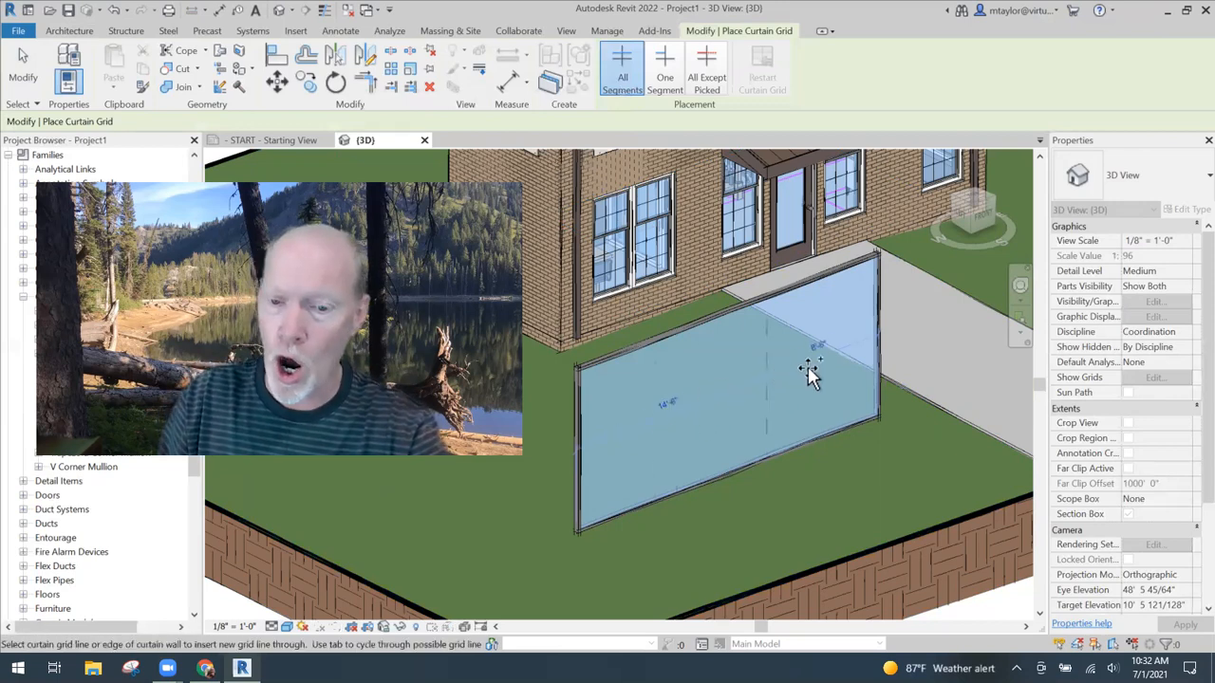
scroll(697, 409, up, 1)
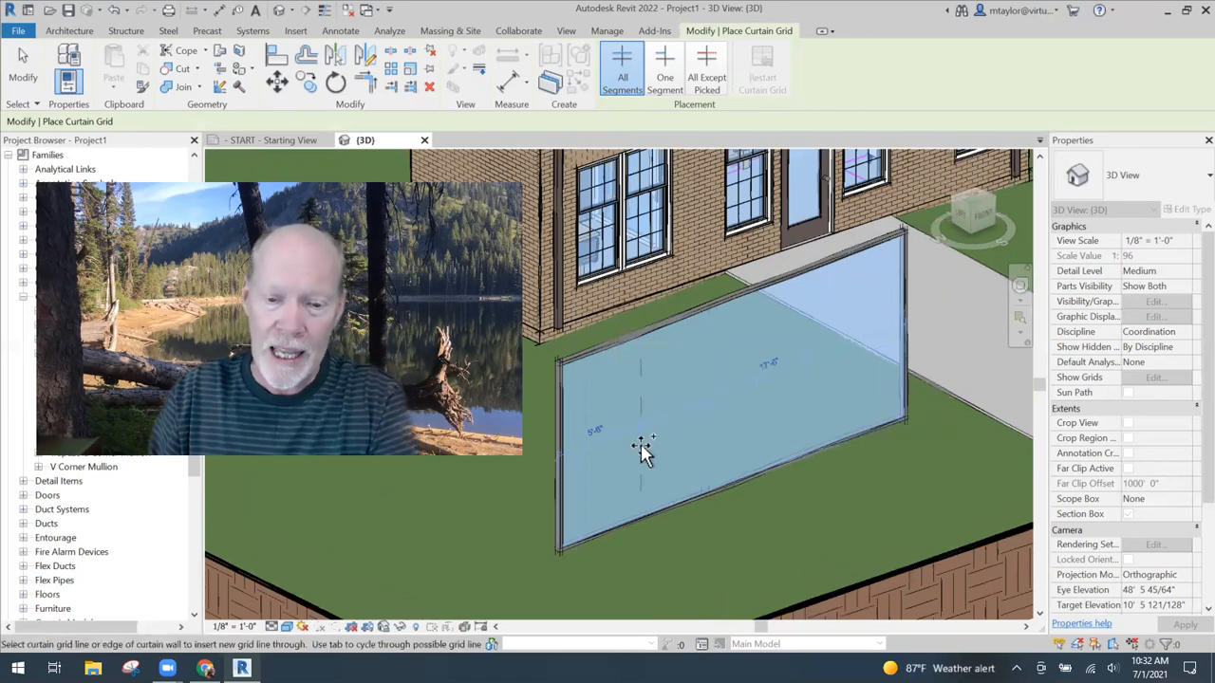
click(672, 333)
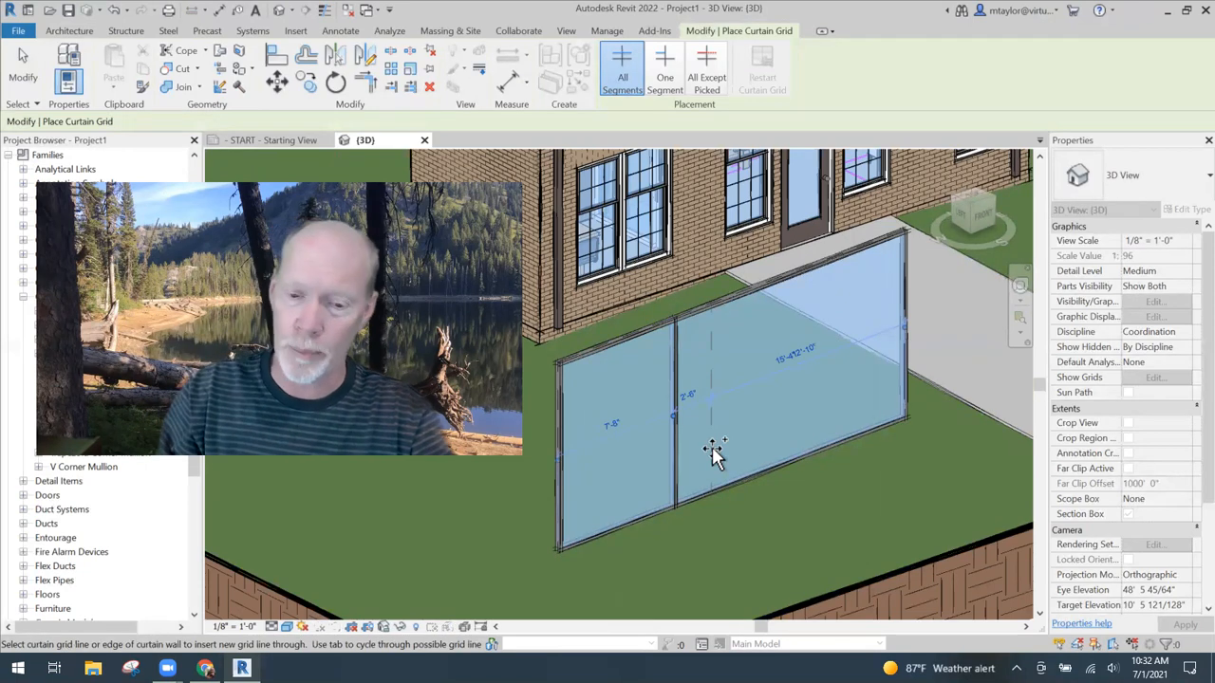
click(674, 381)
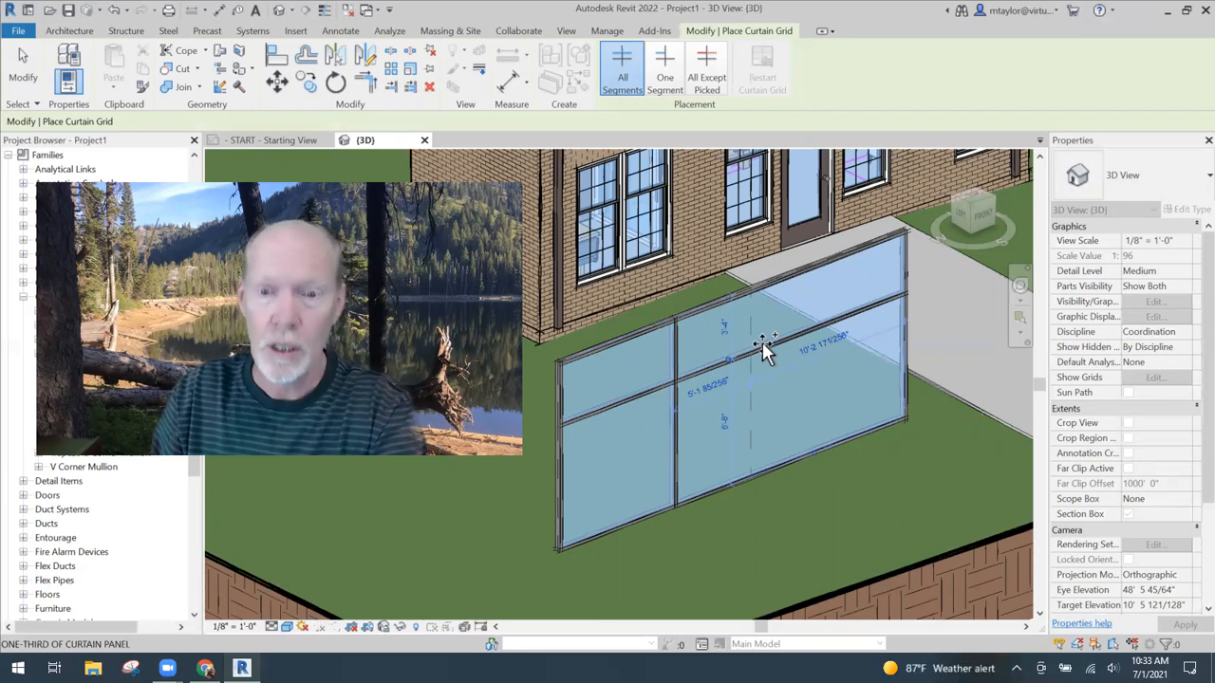
- Add full vertical grid lines forming two narrow bays, split both end bays at their midpoints, and add a horizontal line through the upper band
click(694, 370)
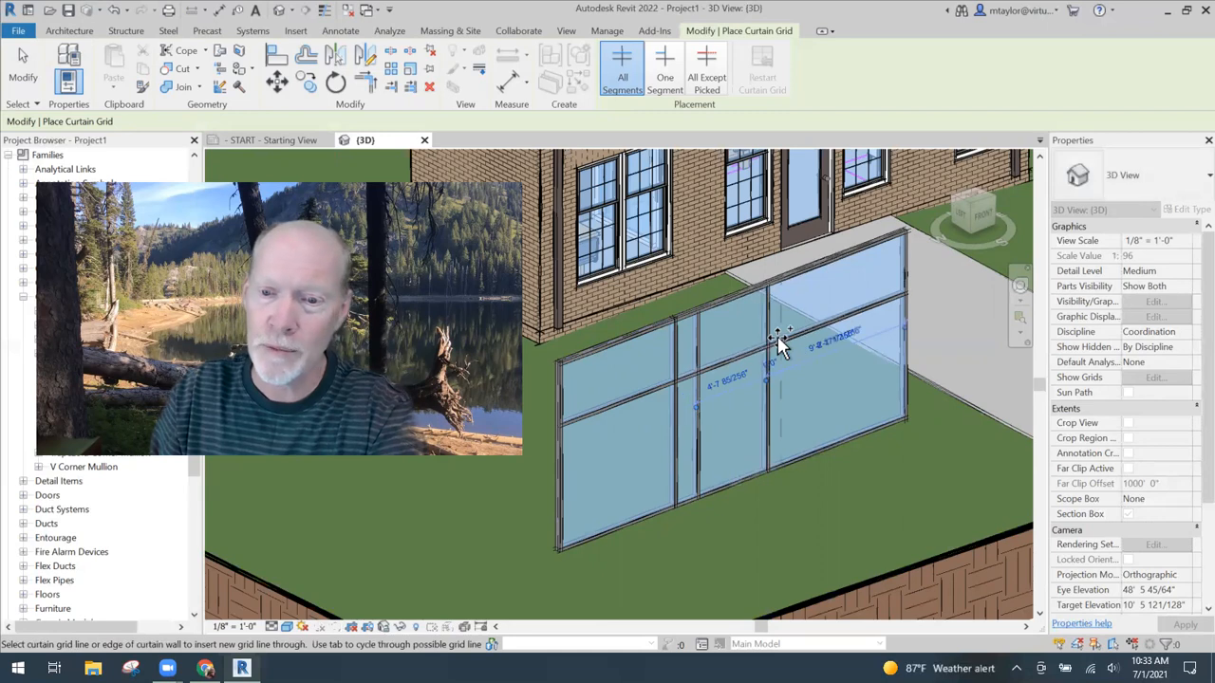
click(777, 338)
click(852, 314)
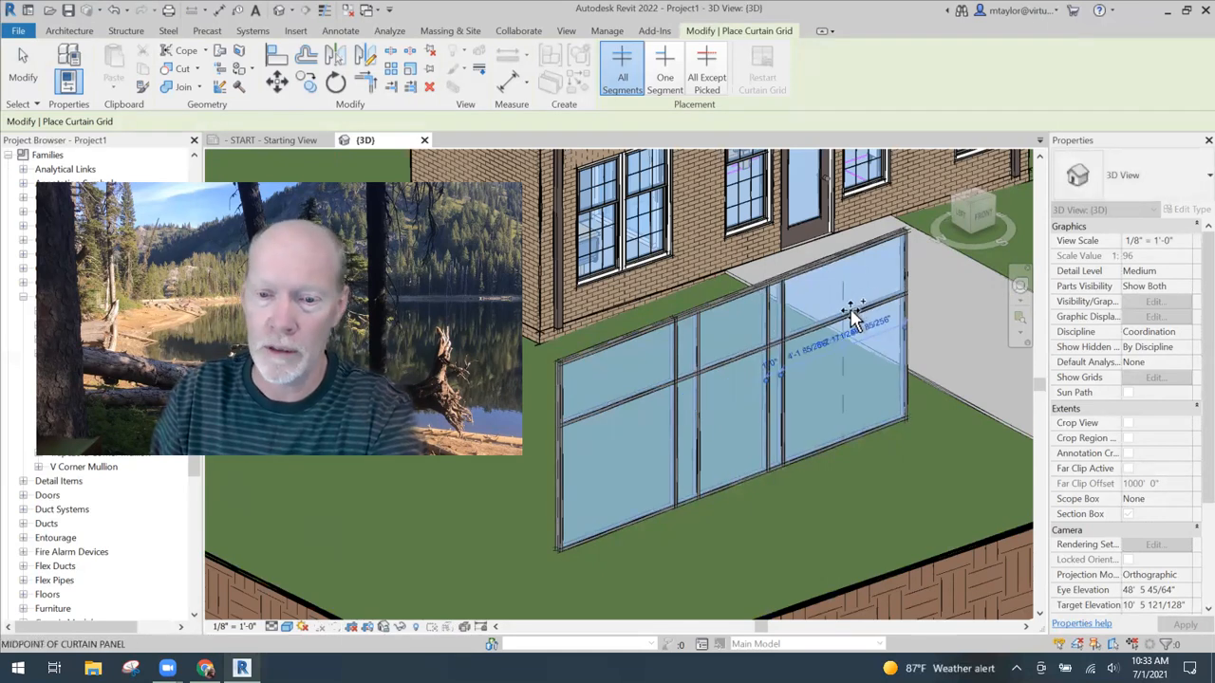
click(616, 399)
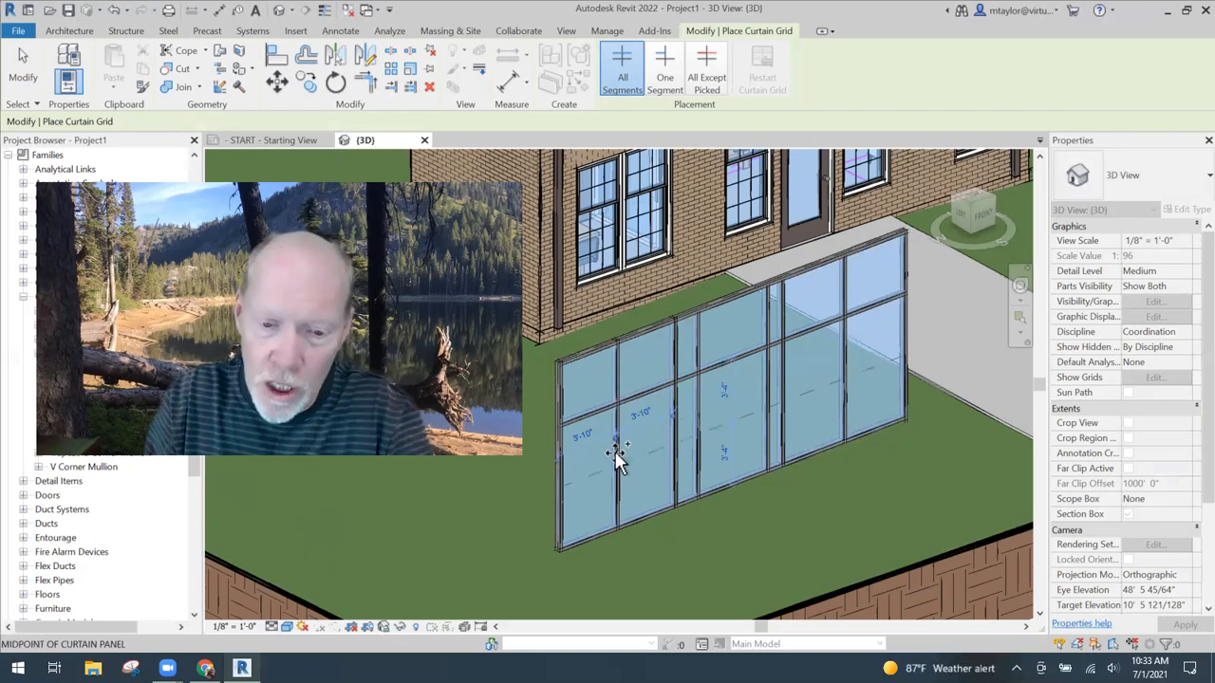
click(615, 389)
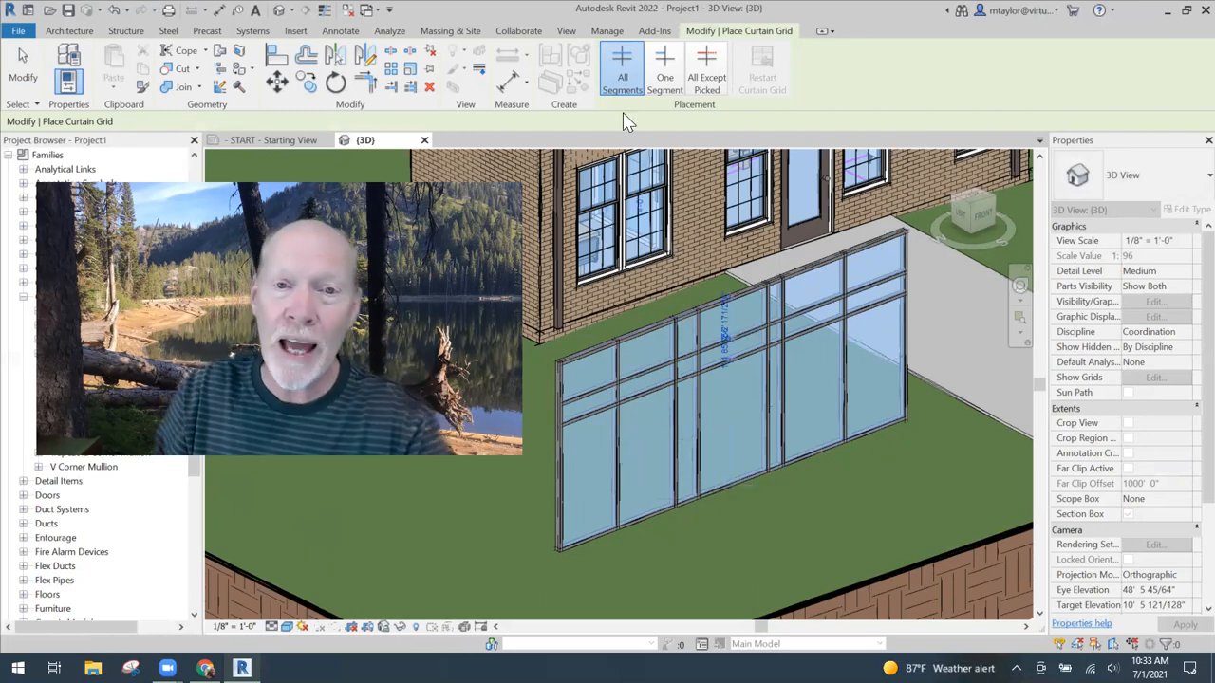
- Add One Segment vertical grid lines at the midpoints of two top-row panels, one on each side of the 1'-6" bay
click(667, 75)
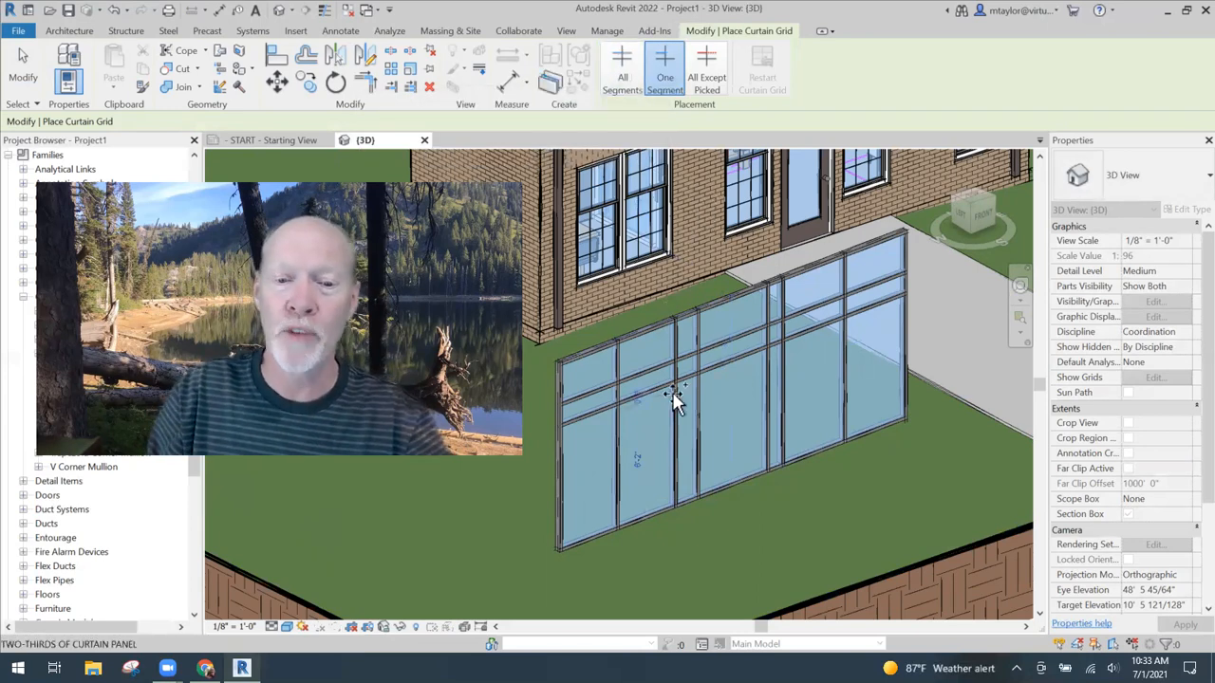
scroll(645, 359, up, 3)
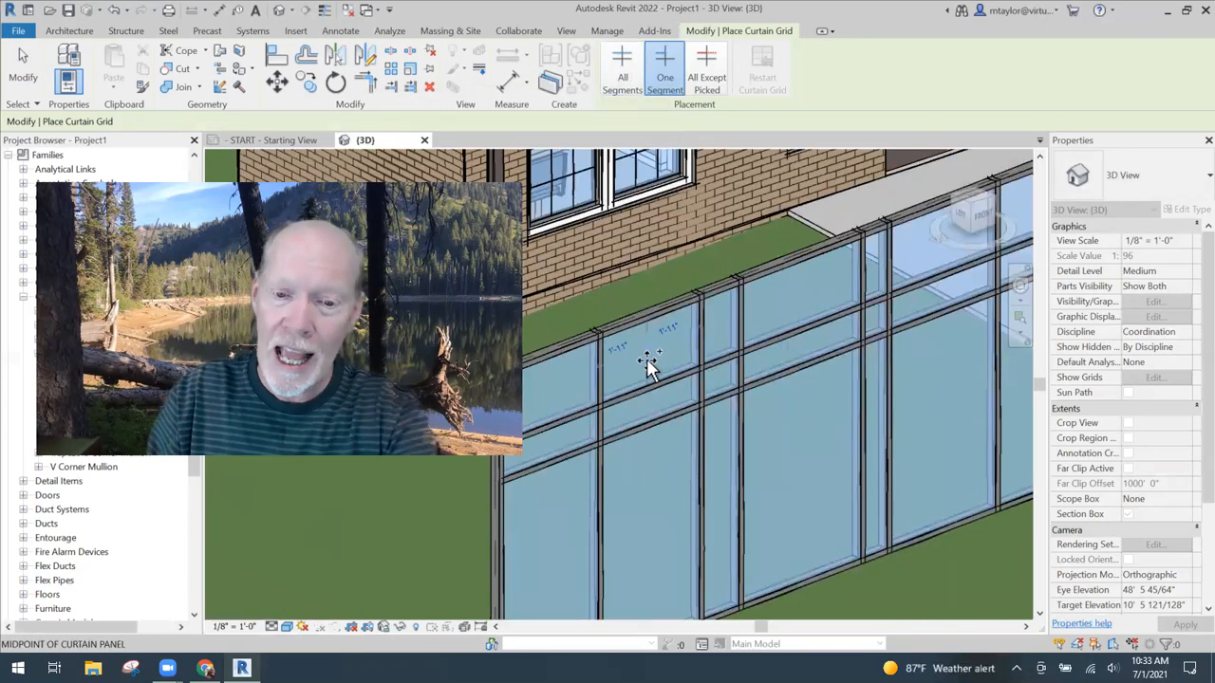
click(648, 365)
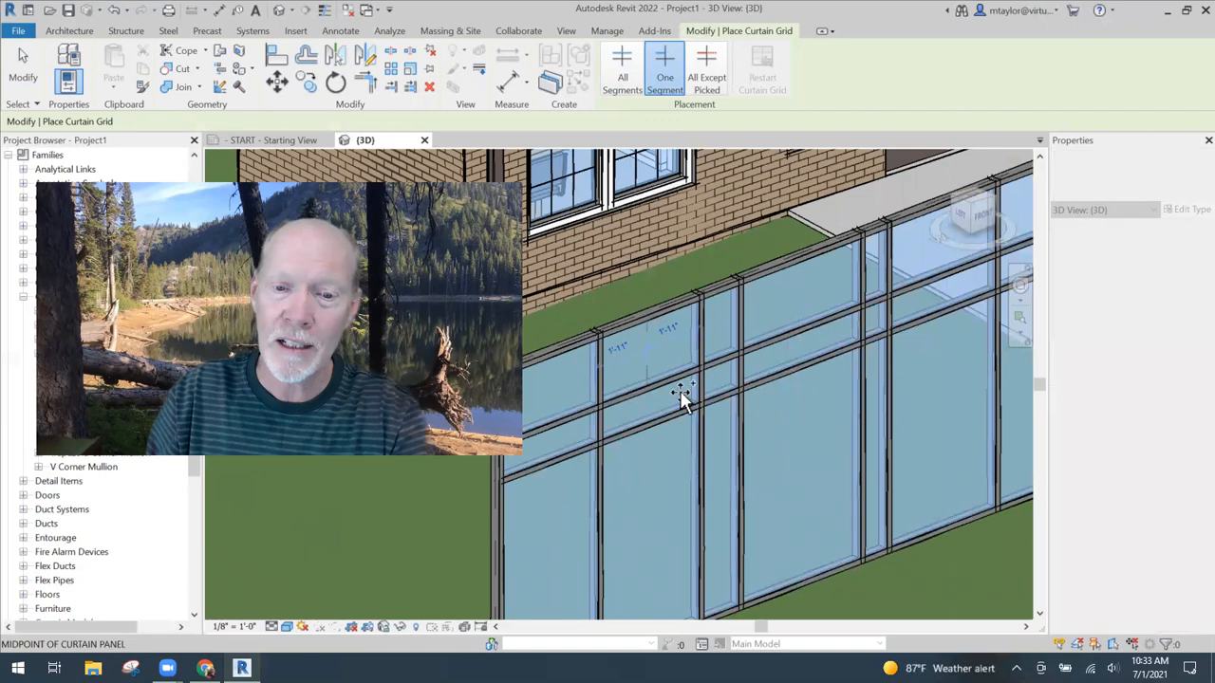
click(806, 317)
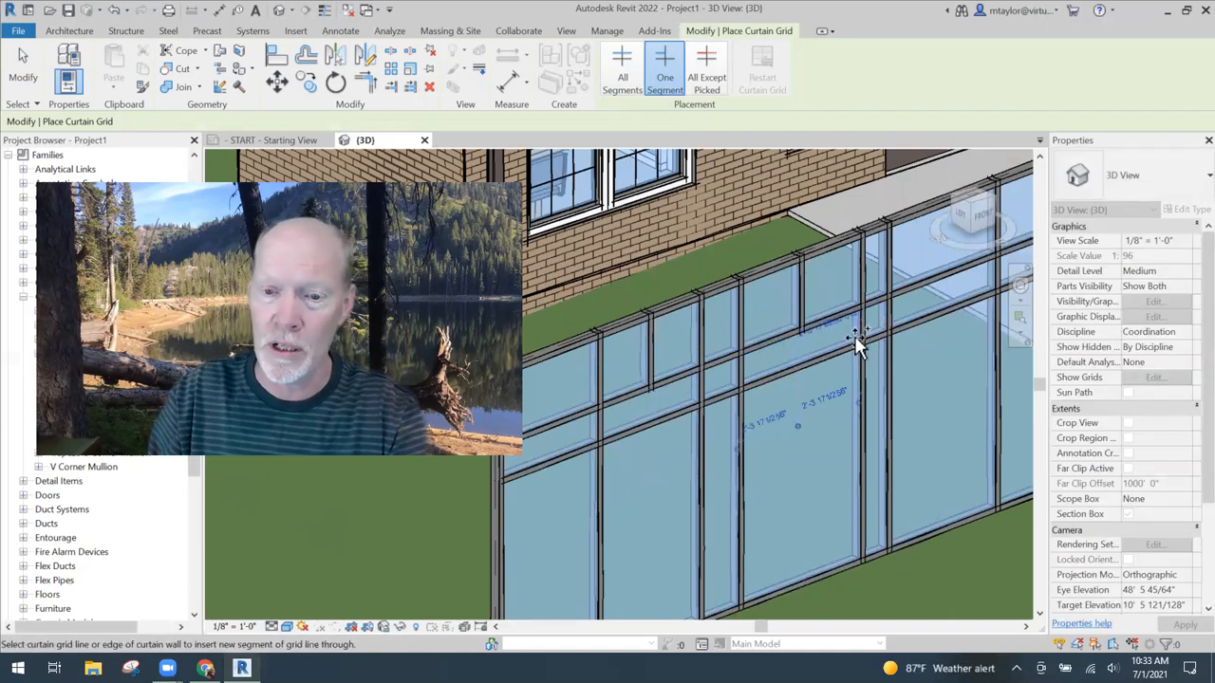
- Subdivide the top-row panel beside the 1'-6" bay with a midpoint horizontal segment and a midpoint vertical segment below it
scroll(764, 313, up, 2)
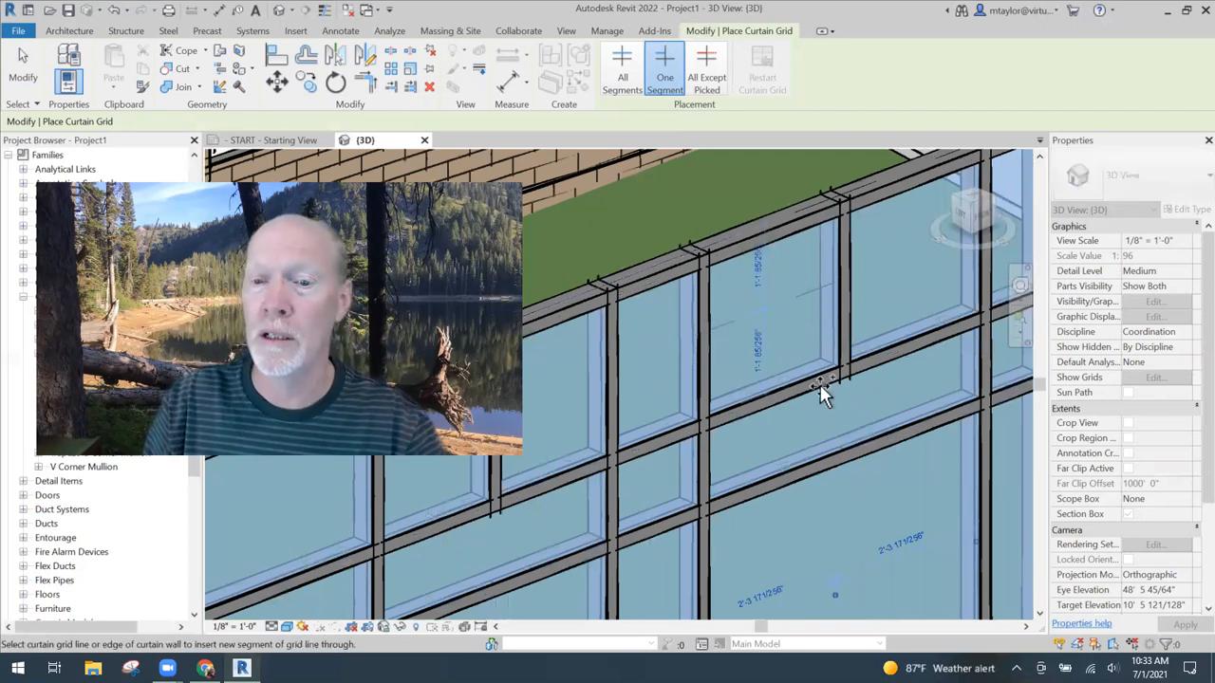
click(787, 309)
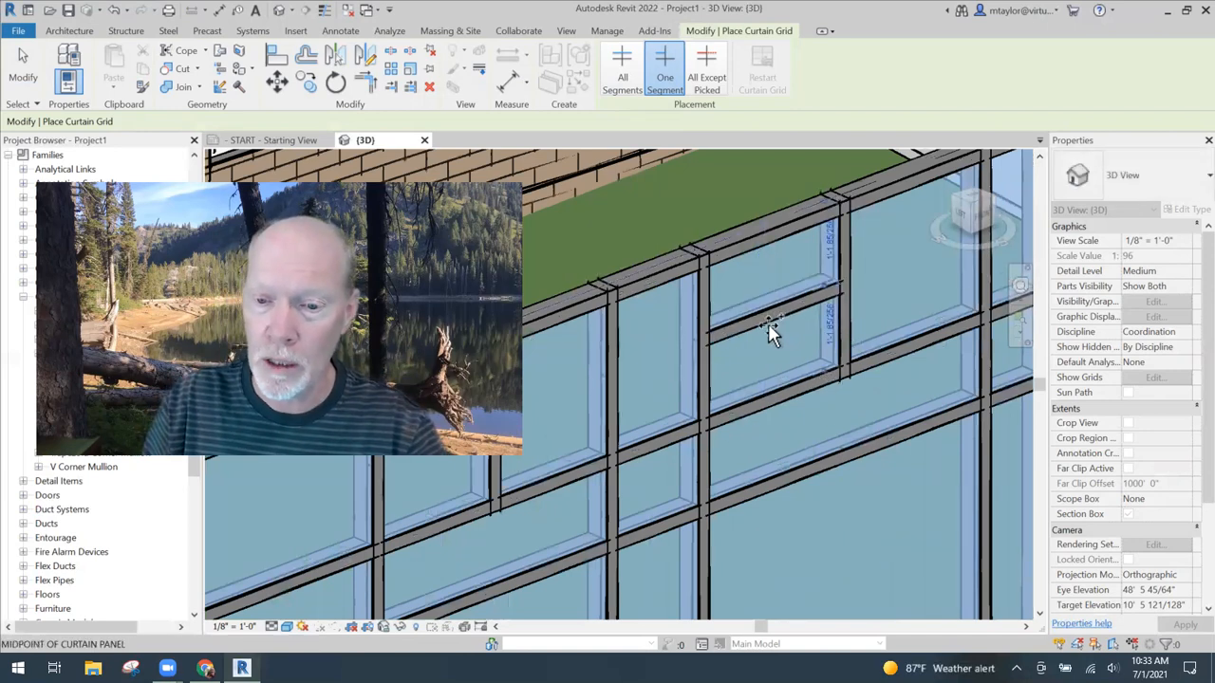
click(809, 366)
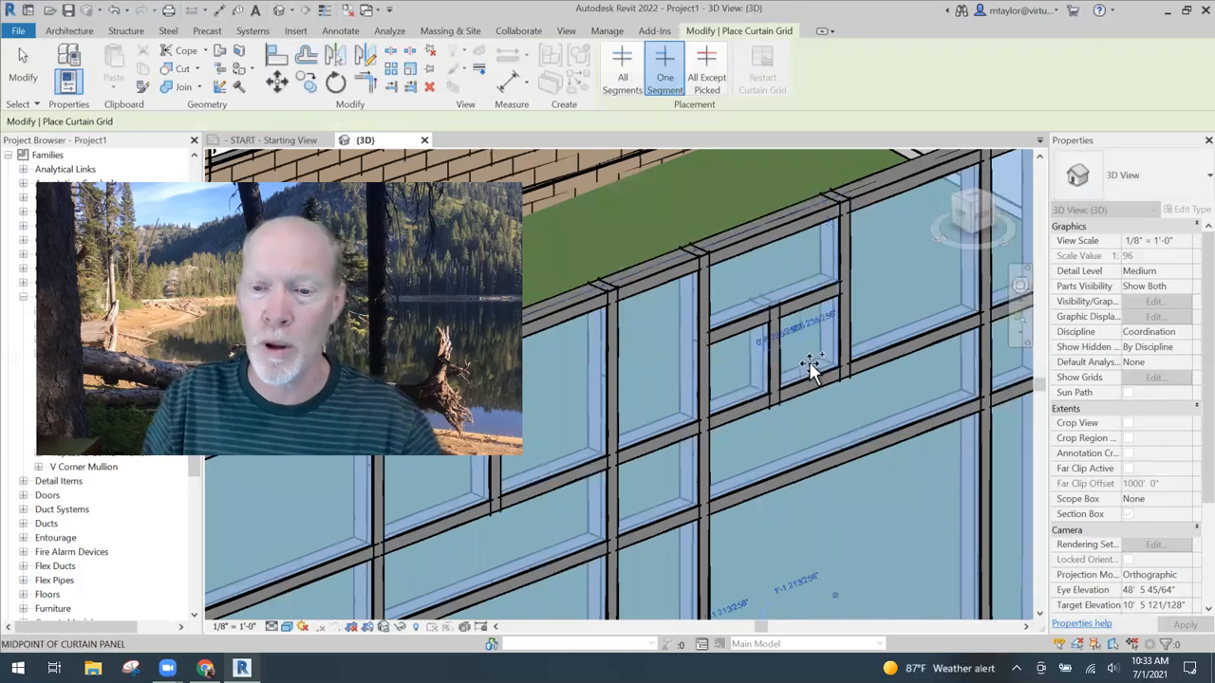
- Add a single horizontal grid segment across each of the two narrow bays below the horizontal bands
shift+middle_drag(816, 368, 814, 330)
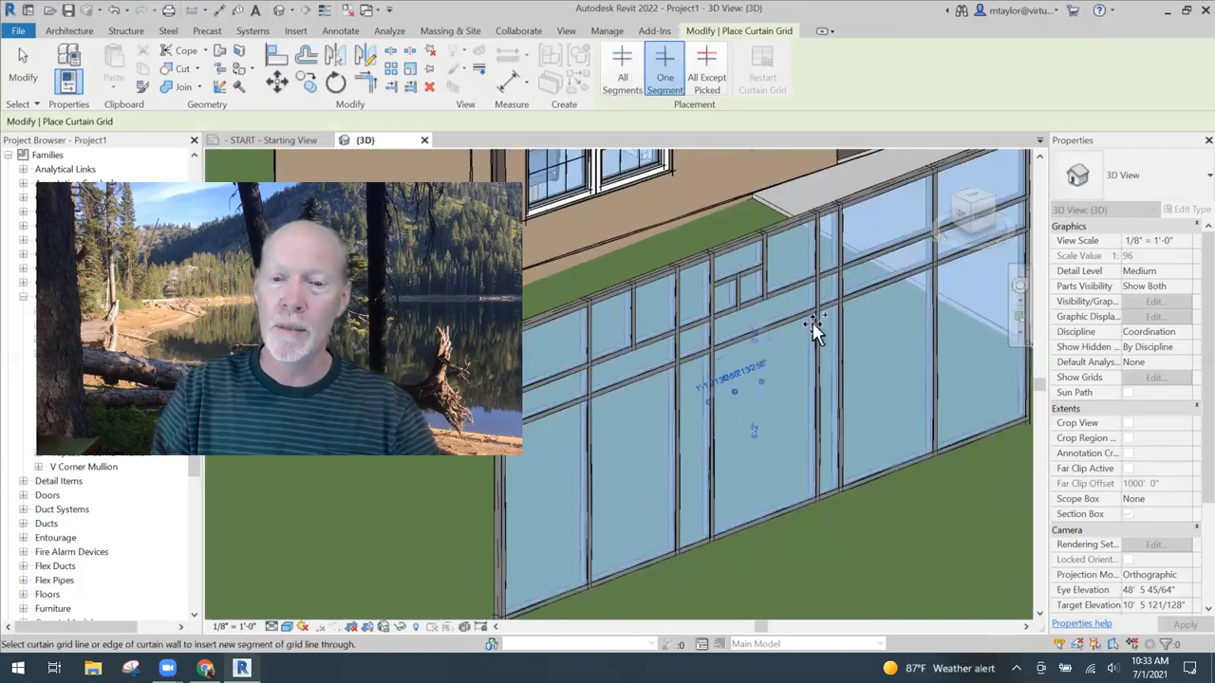
scroll(845, 381, down, 3)
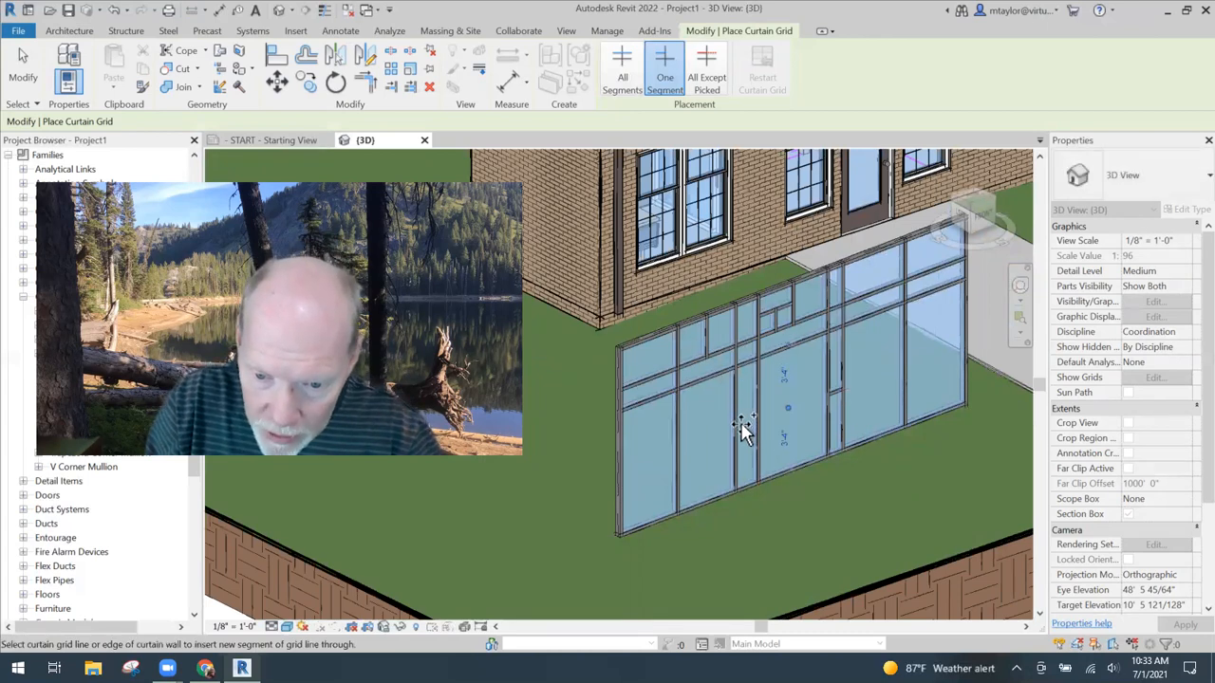
scroll(749, 422, up, 3)
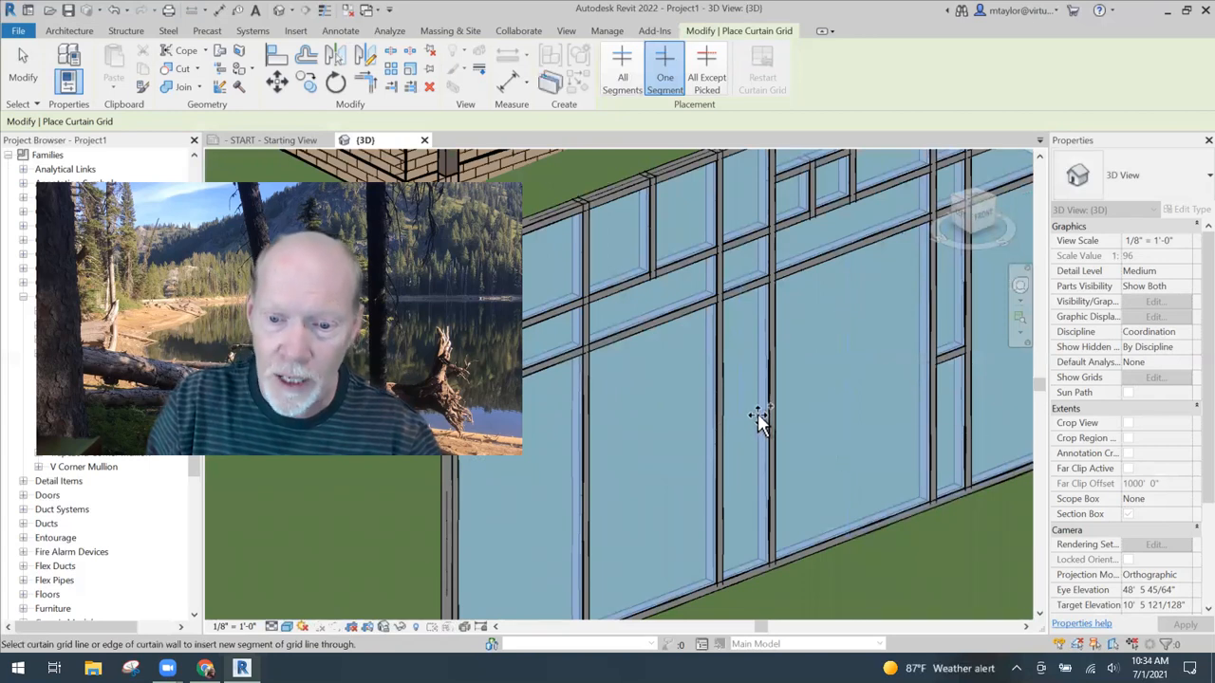
scroll(864, 404, down, 3)
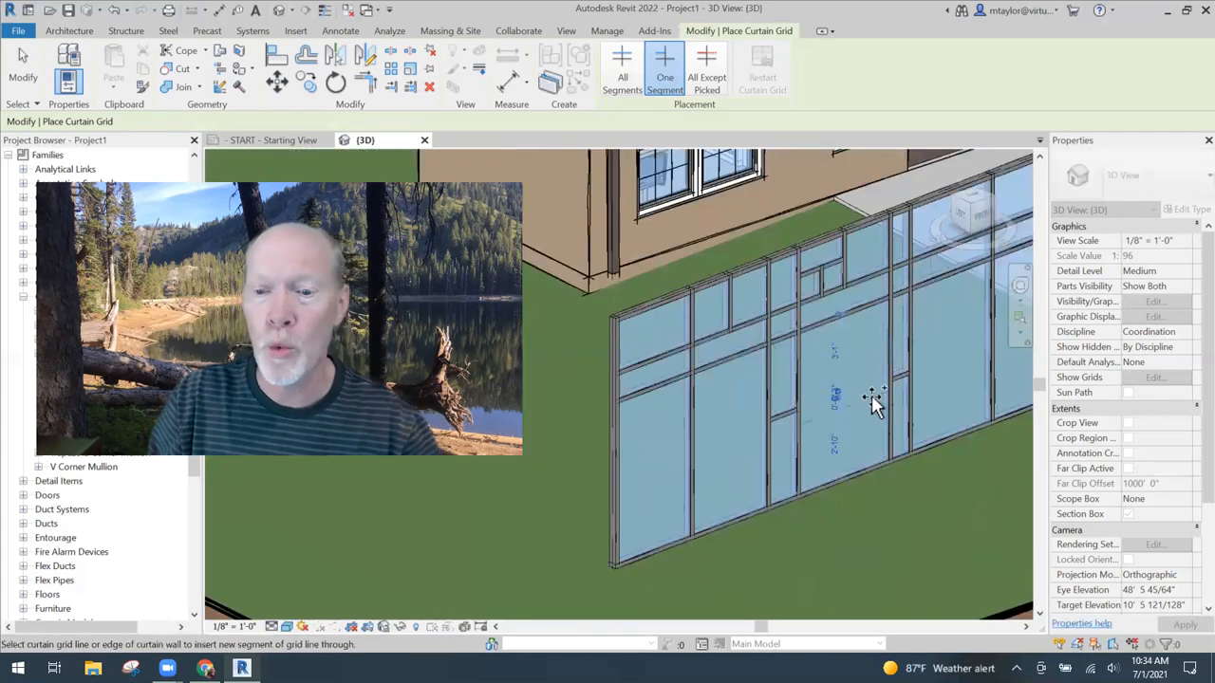
key(Escape)
- Select the second grid line of the 1'-6" bay and set its distance from the bay's first grid line to 1'
middle_drag(950, 459, 837, 483)
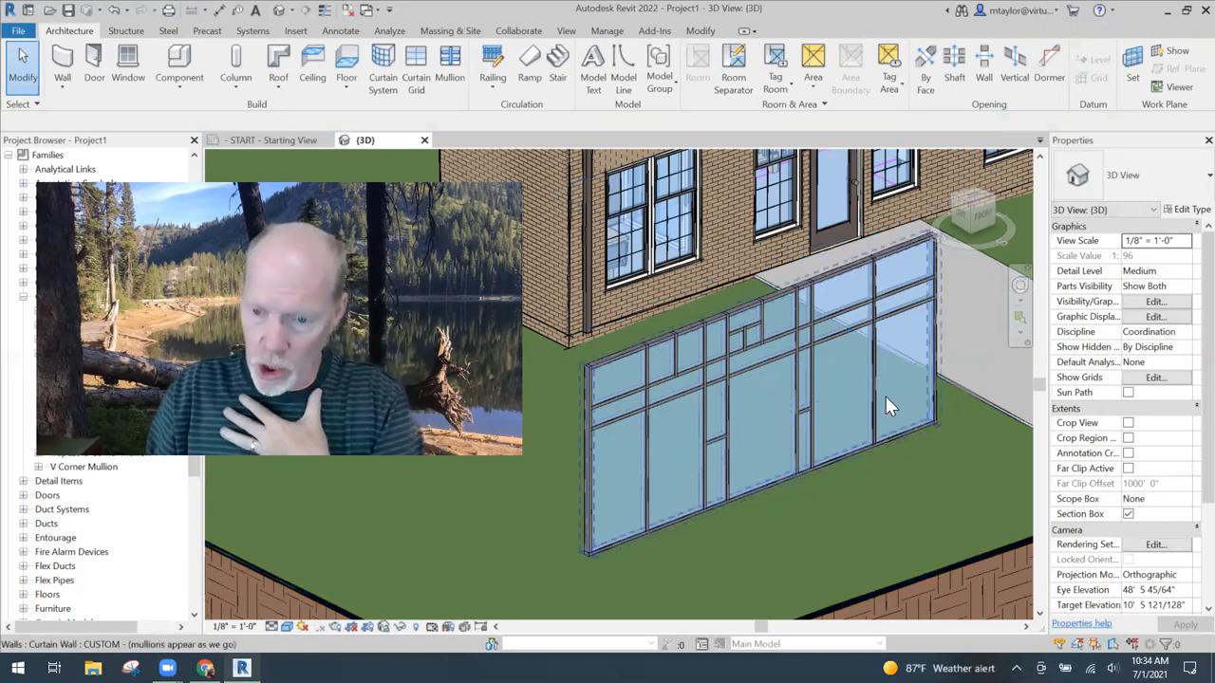
scroll(784, 417, up, 5)
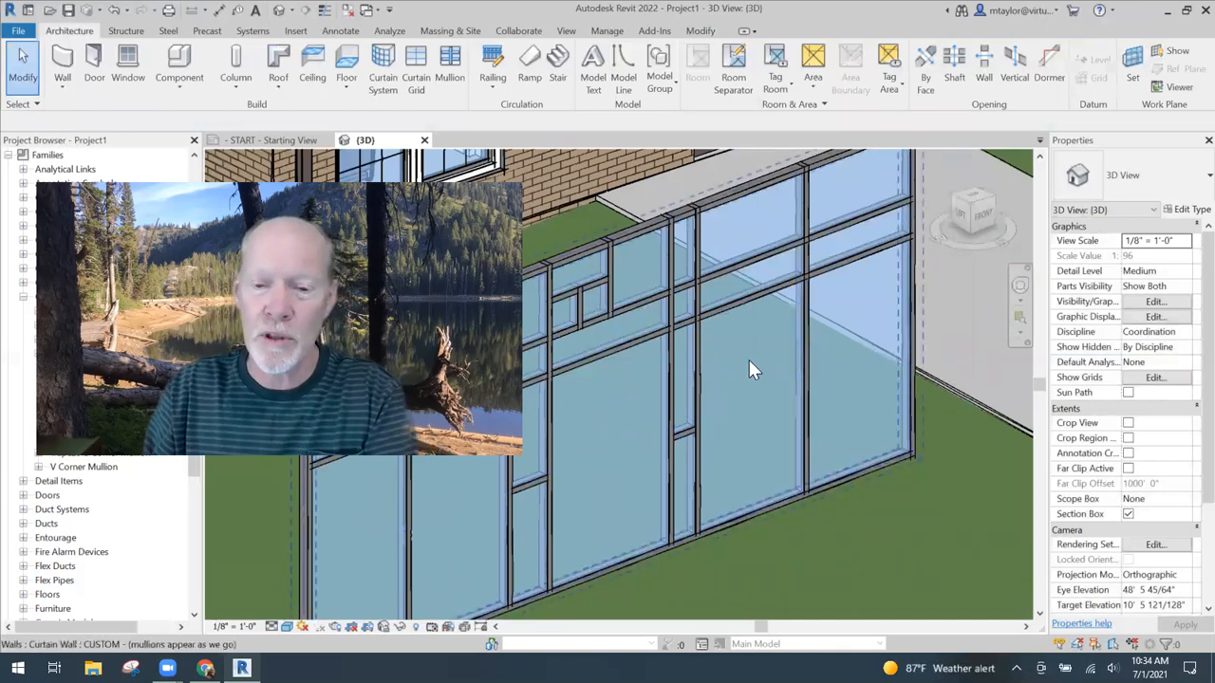
scroll(749, 430, down, 2)
shift+middle_drag(787, 412, 713, 399)
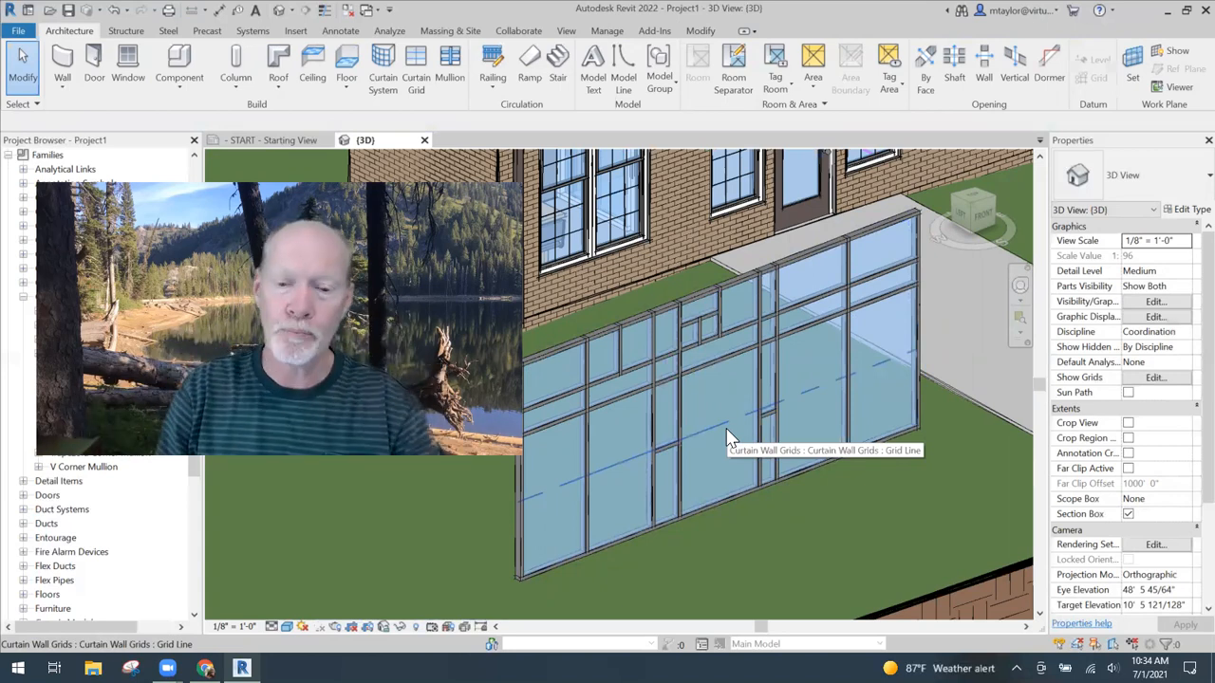
scroll(712, 439, up, 2)
middle_drag(712, 438, 718, 358)
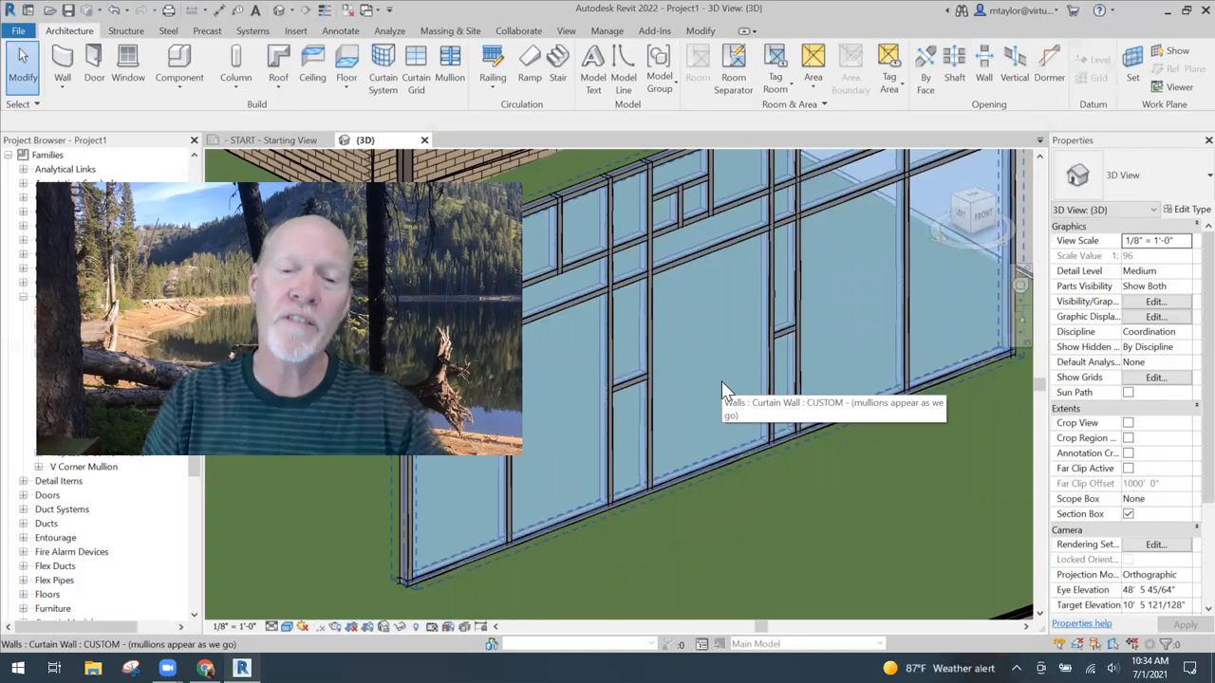
click(652, 361)
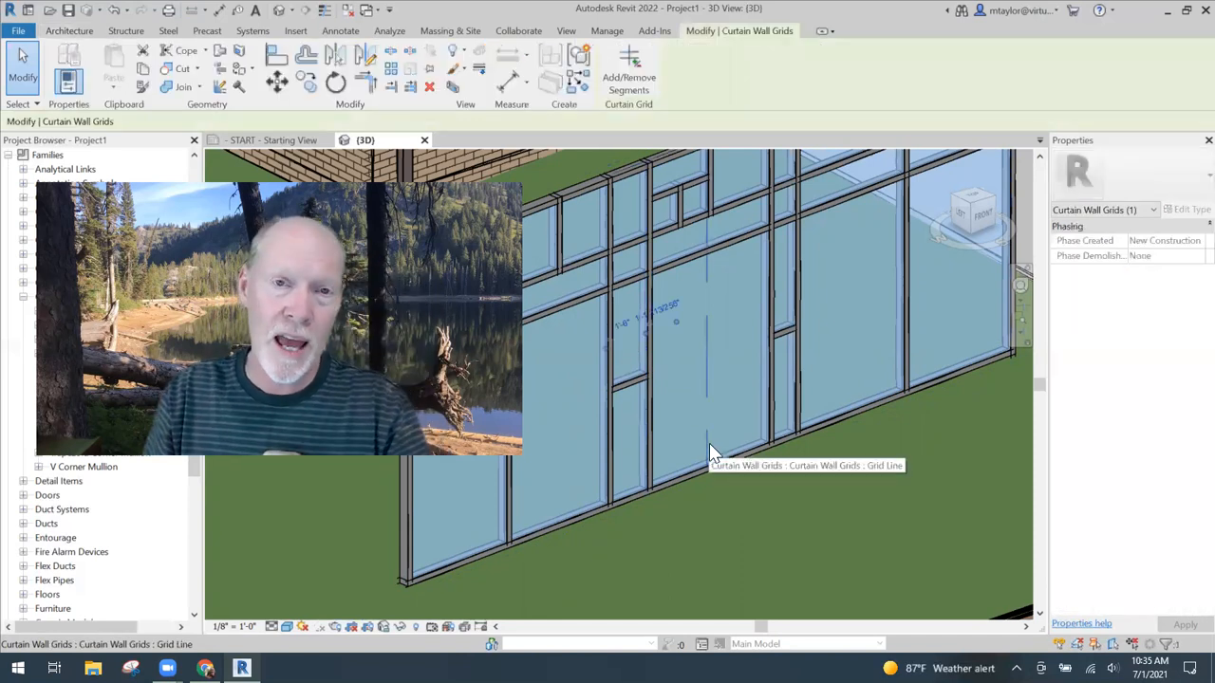
shift+middle_drag(746, 483, 692, 515)
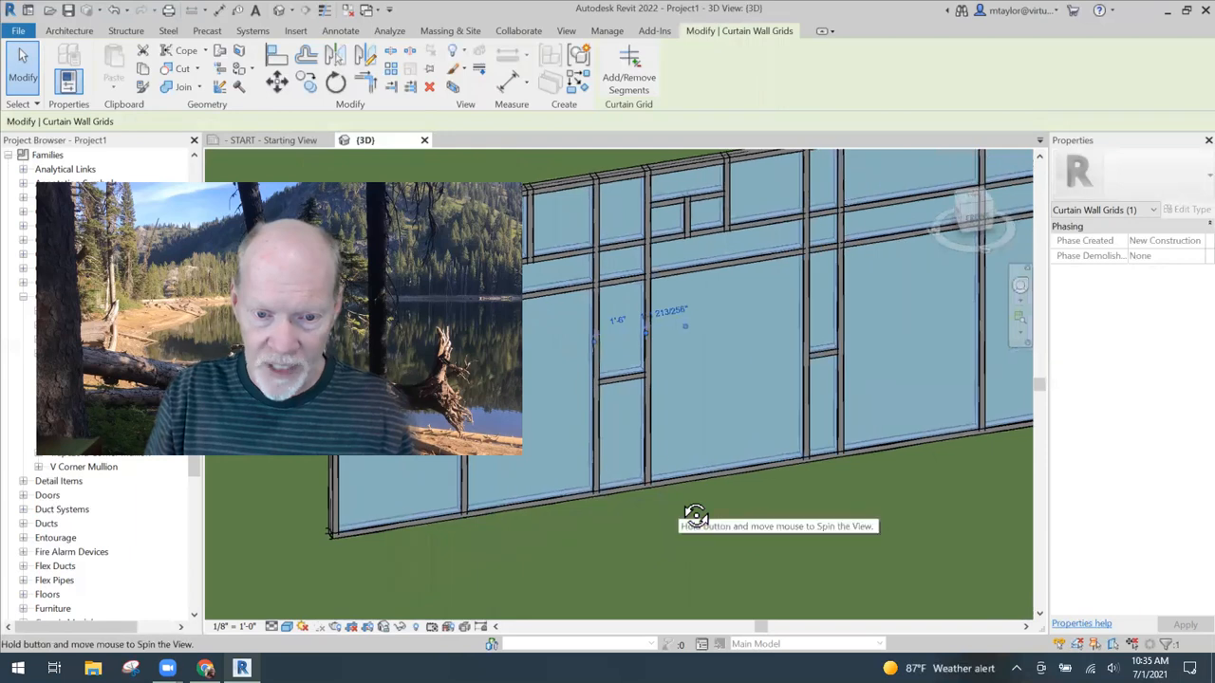
click(618, 320)
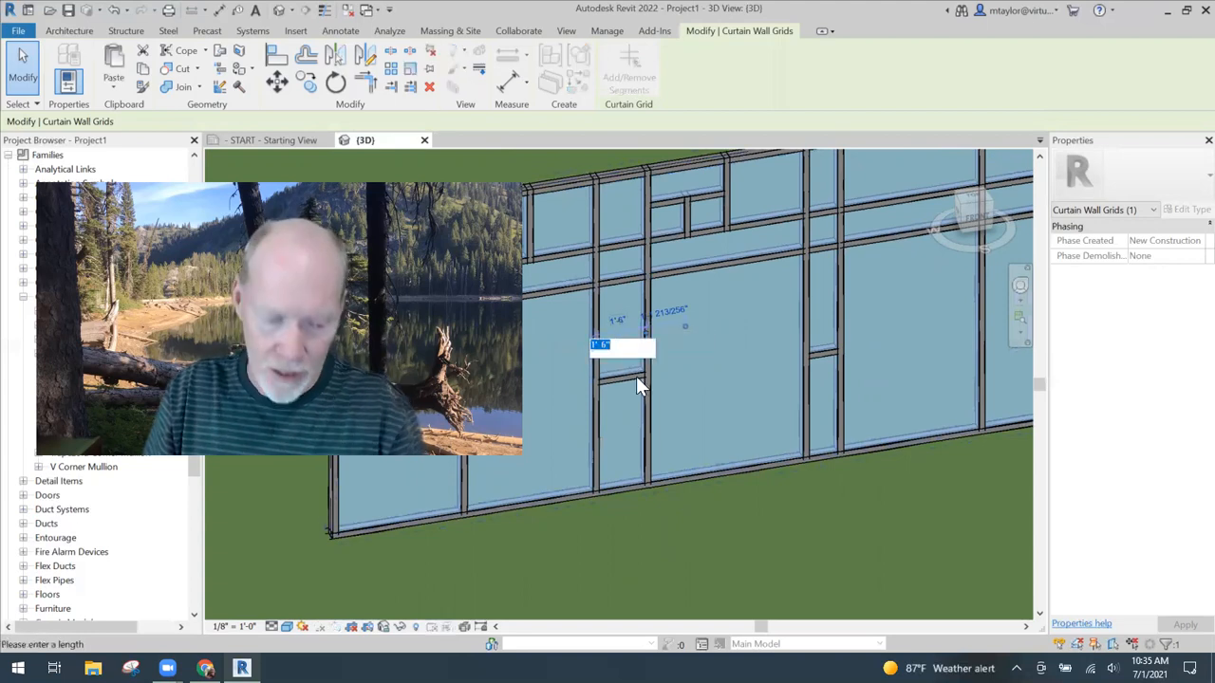
text(1)
key(Return)
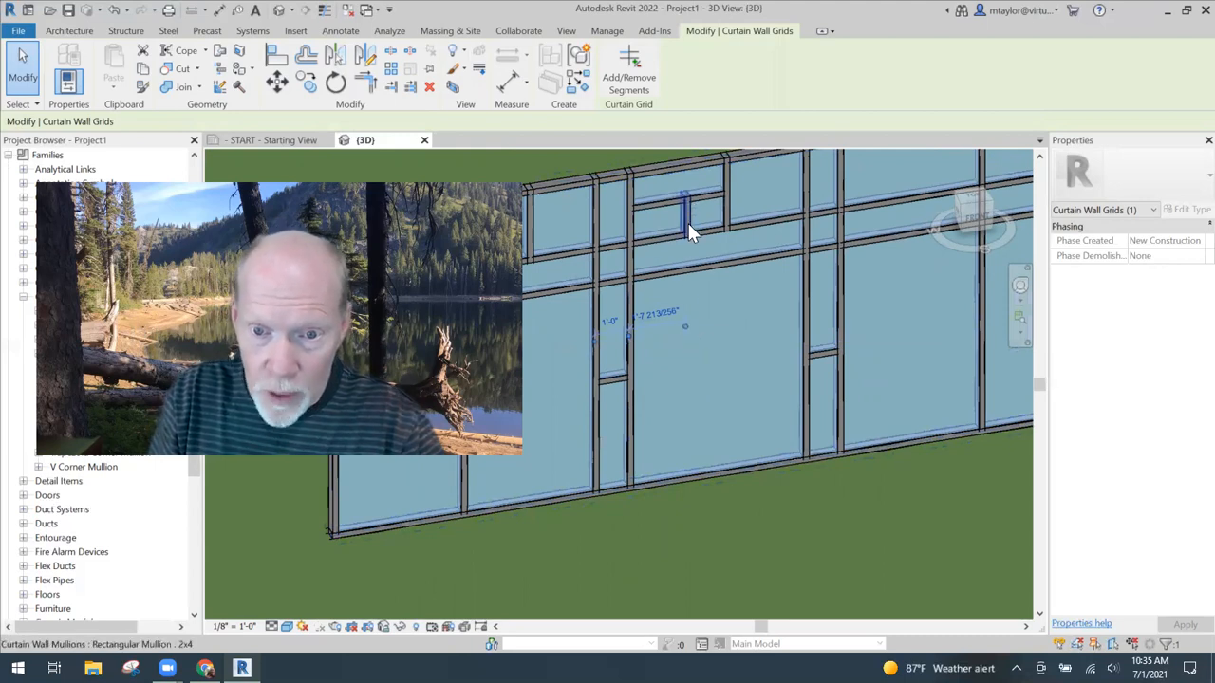
- Select the first grid line of the second narrow bay and set its distance from the other narrow bay's nearest grid line to 6'
drag(685, 325, 802, 319)
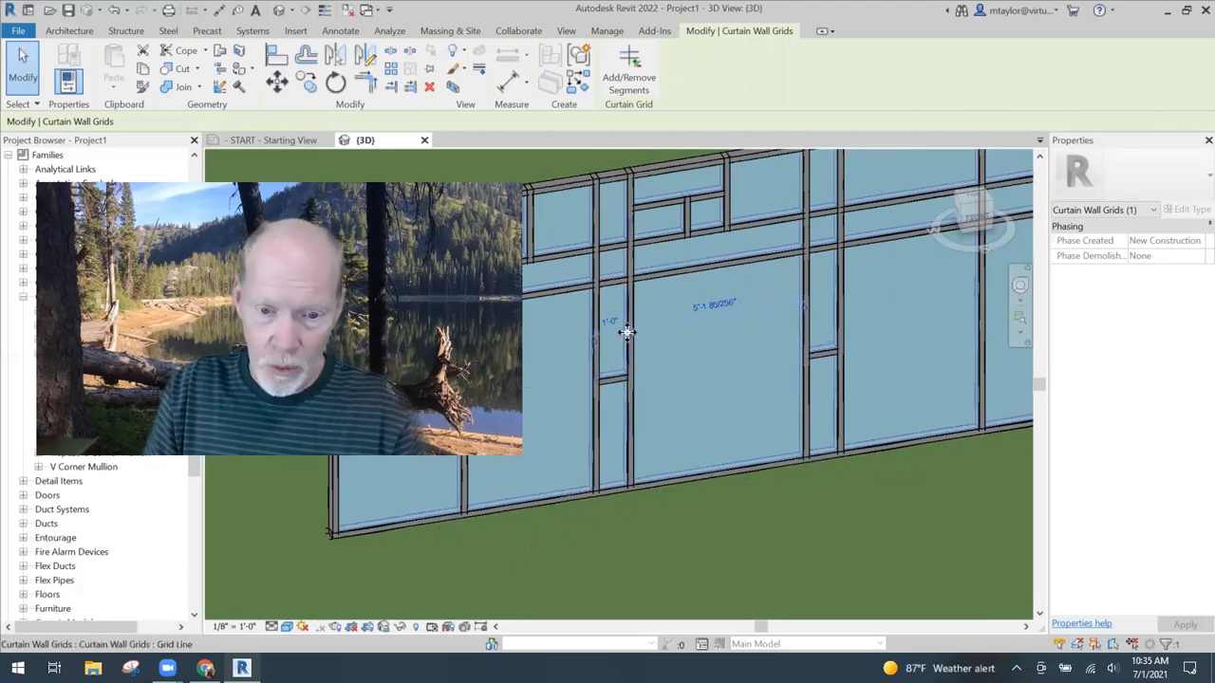
key(Escape)
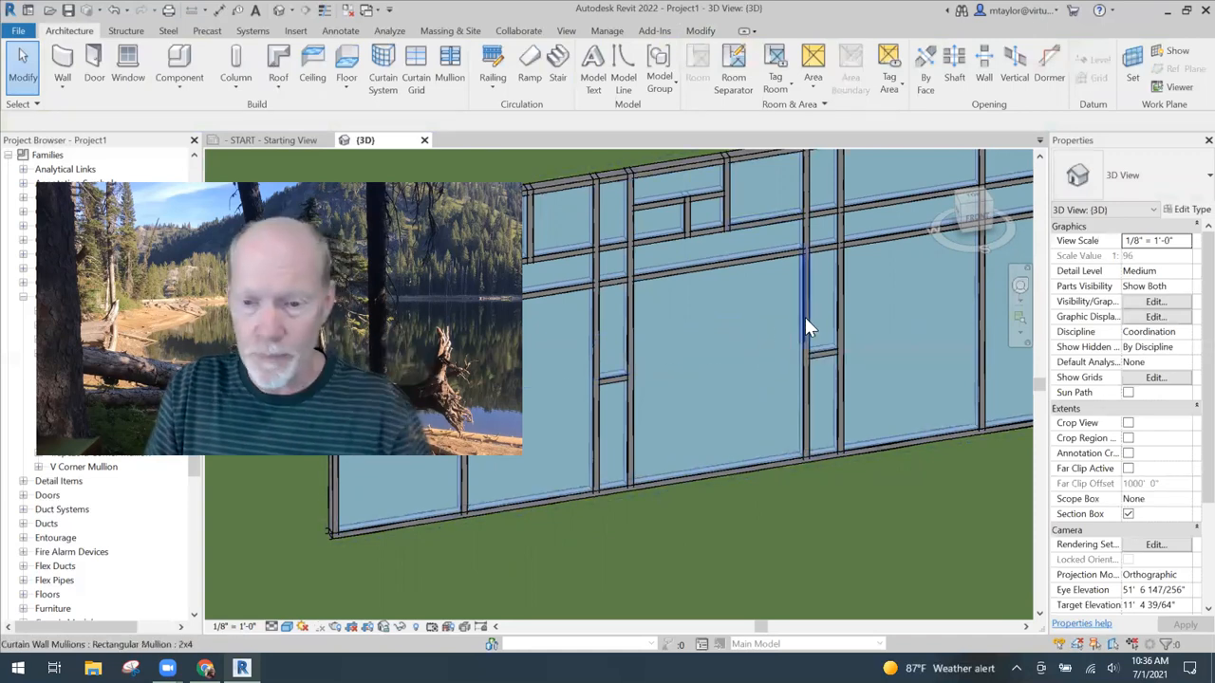
key(Tab)
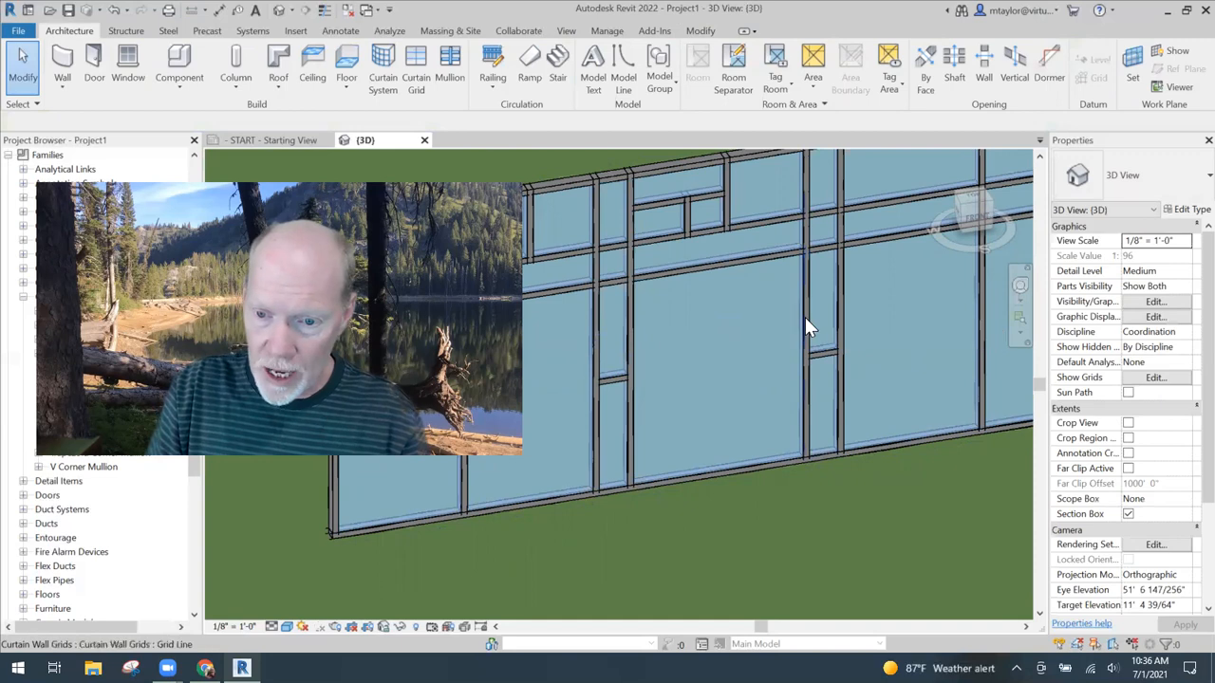
click(806, 321)
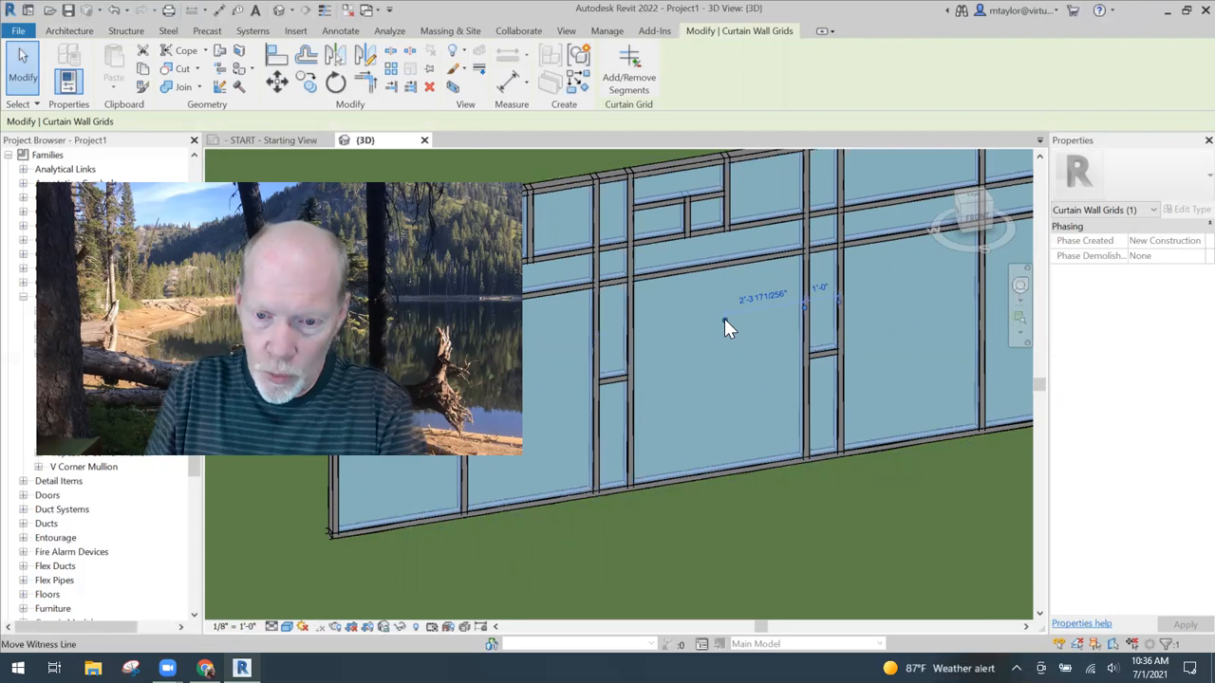
drag(724, 318, 631, 358)
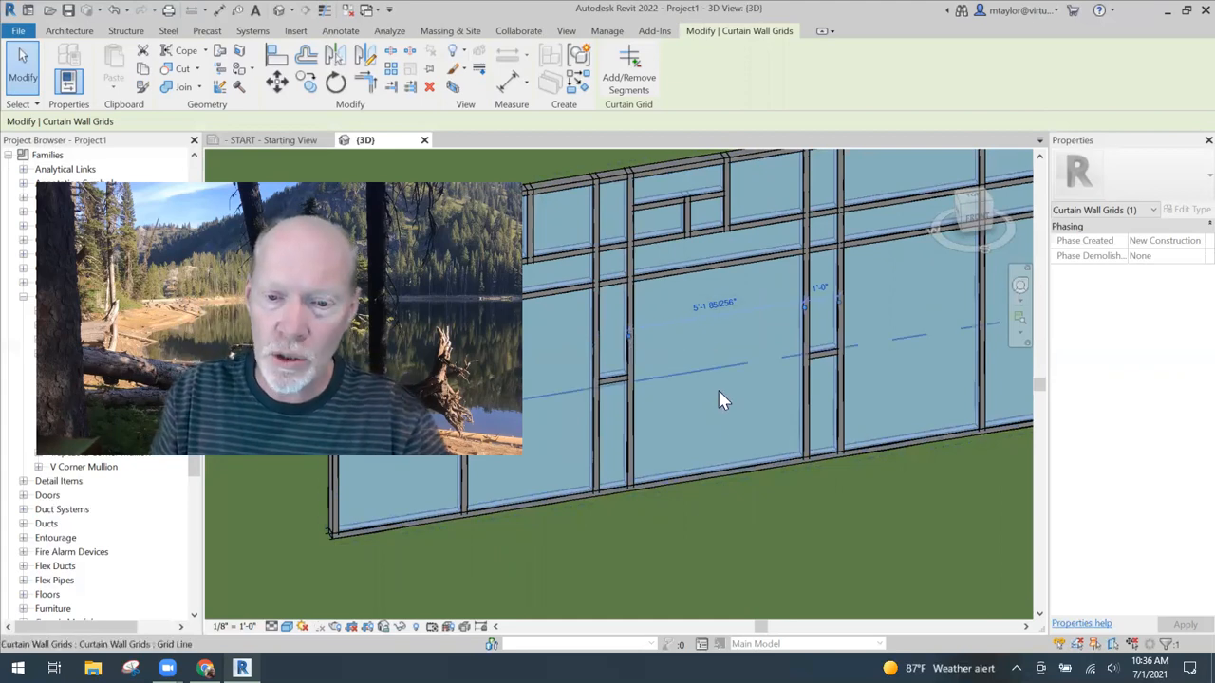
click(714, 303)
text(6)
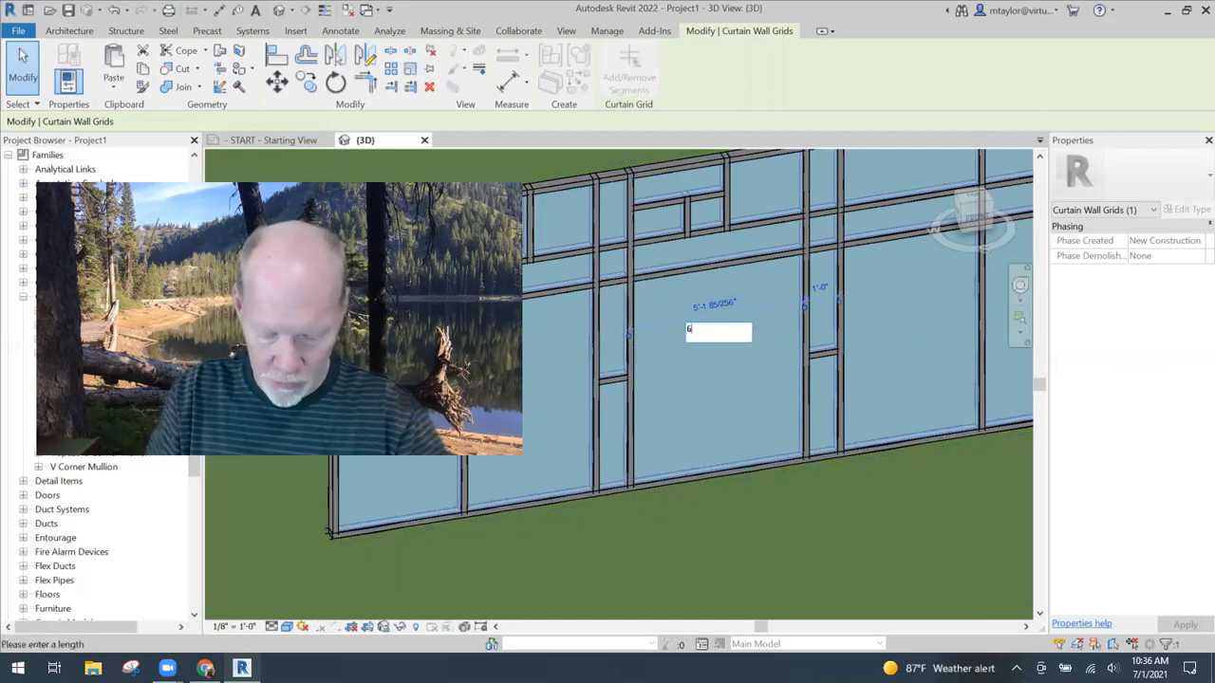
key(Return)
key(Escape)
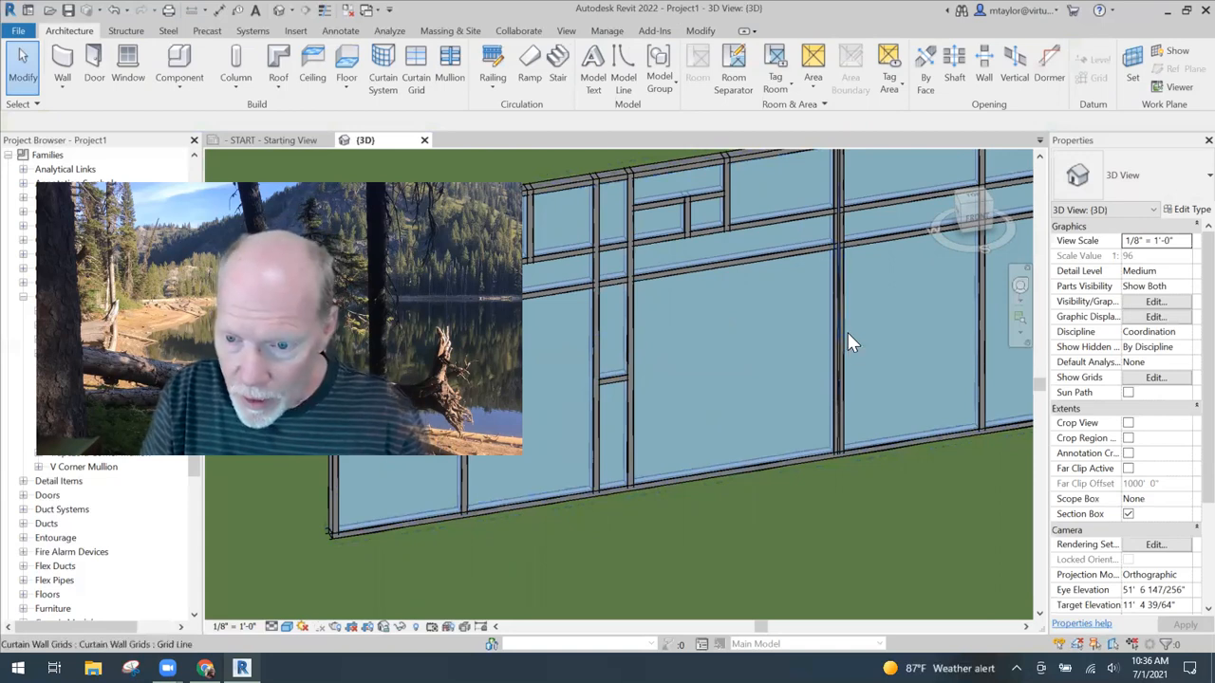
- Set the second narrow bay's outer grid line 1' from that bay's first grid line
click(848, 332)
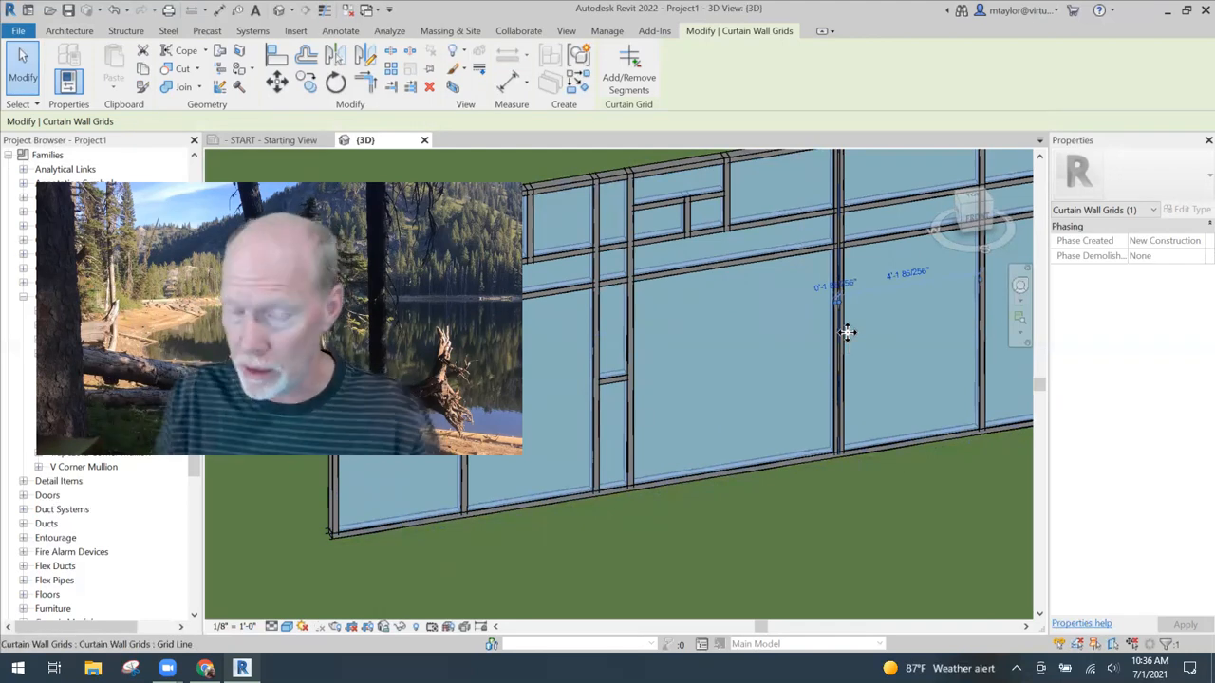
click(851, 285)
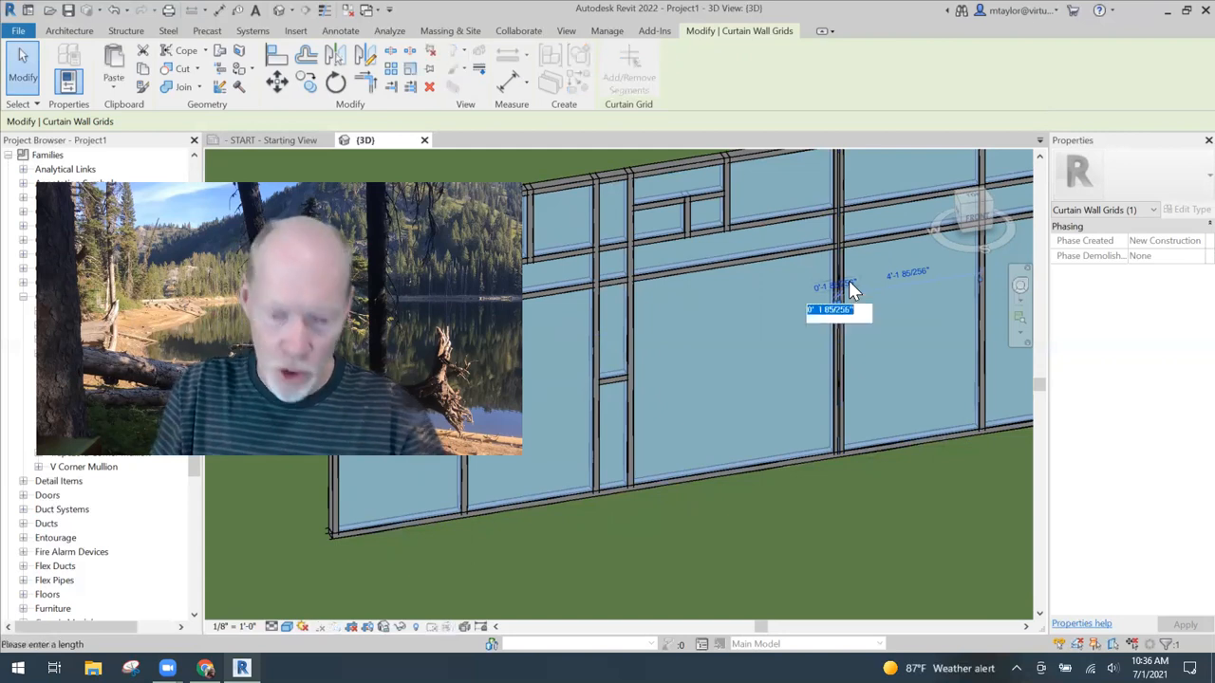
text(1)
key(Return)
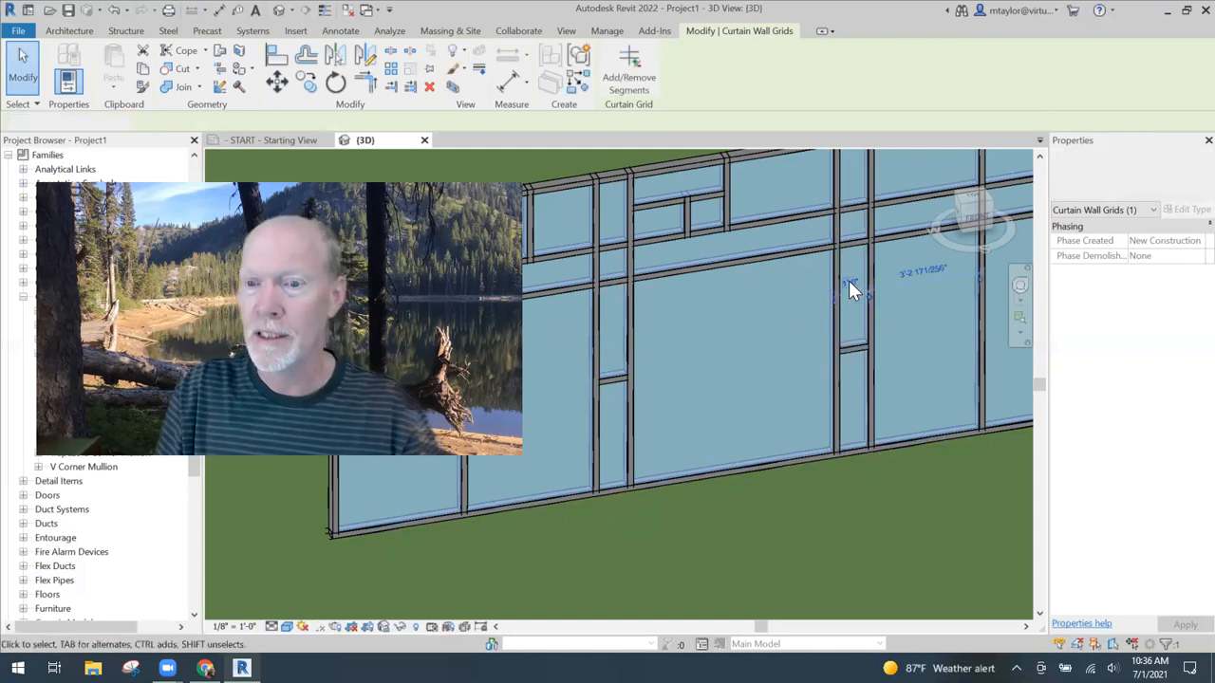
key(Escape)
- Unpin and delete the three bottom mullion segments under the wide panel between the two narrow bays
scroll(760, 393, down, 3)
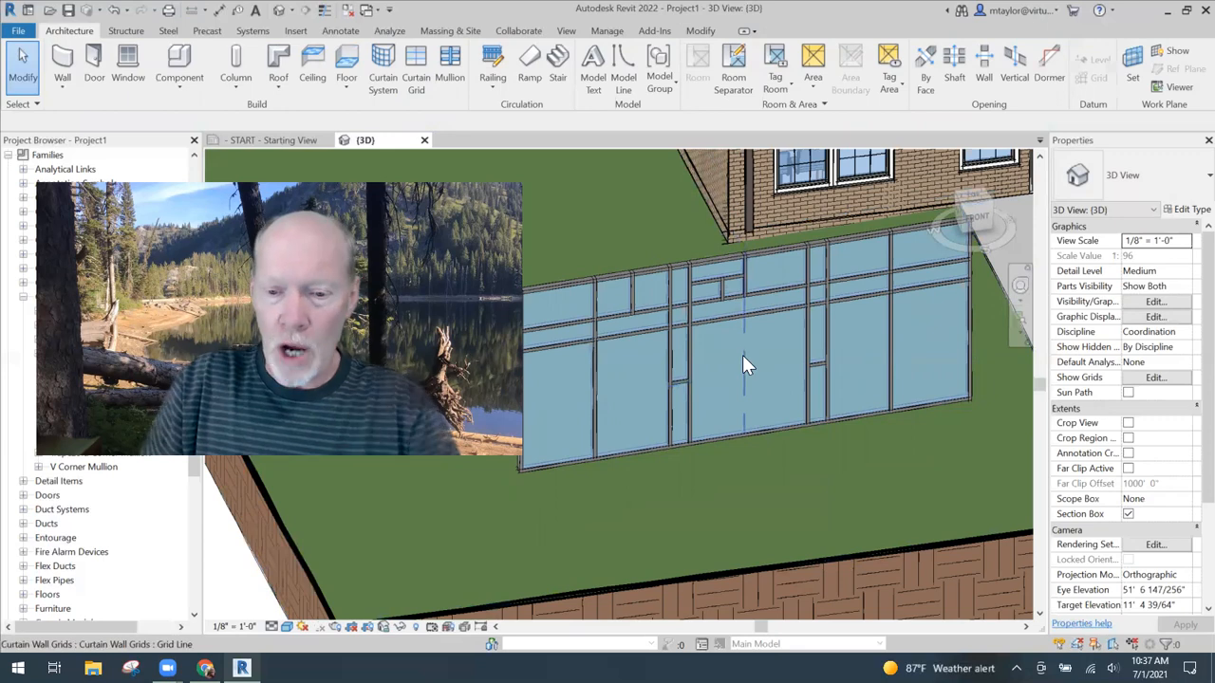
scroll(736, 355, up, 2)
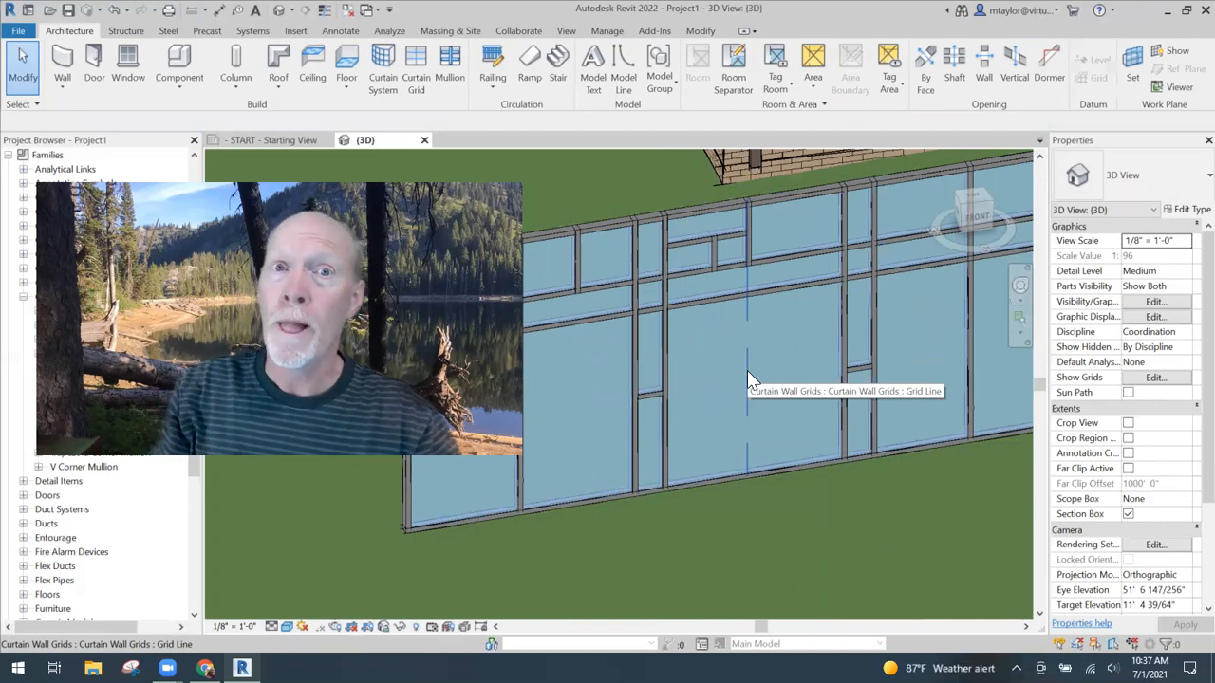
click(774, 481)
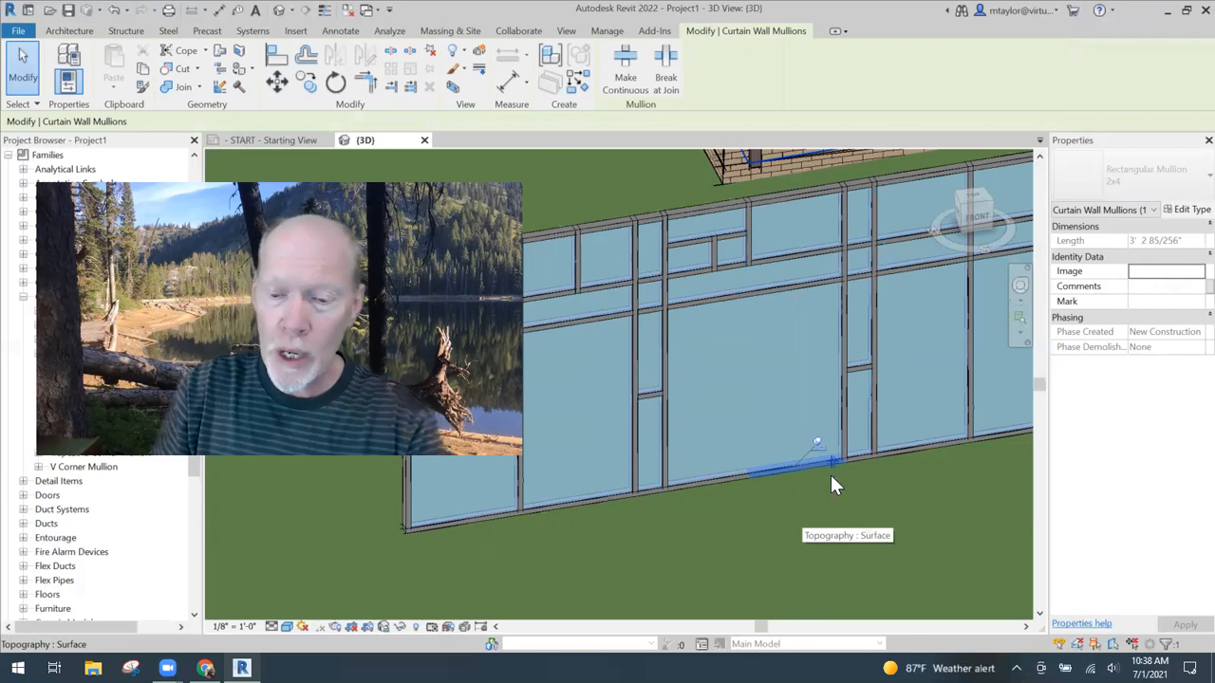
click(816, 442)
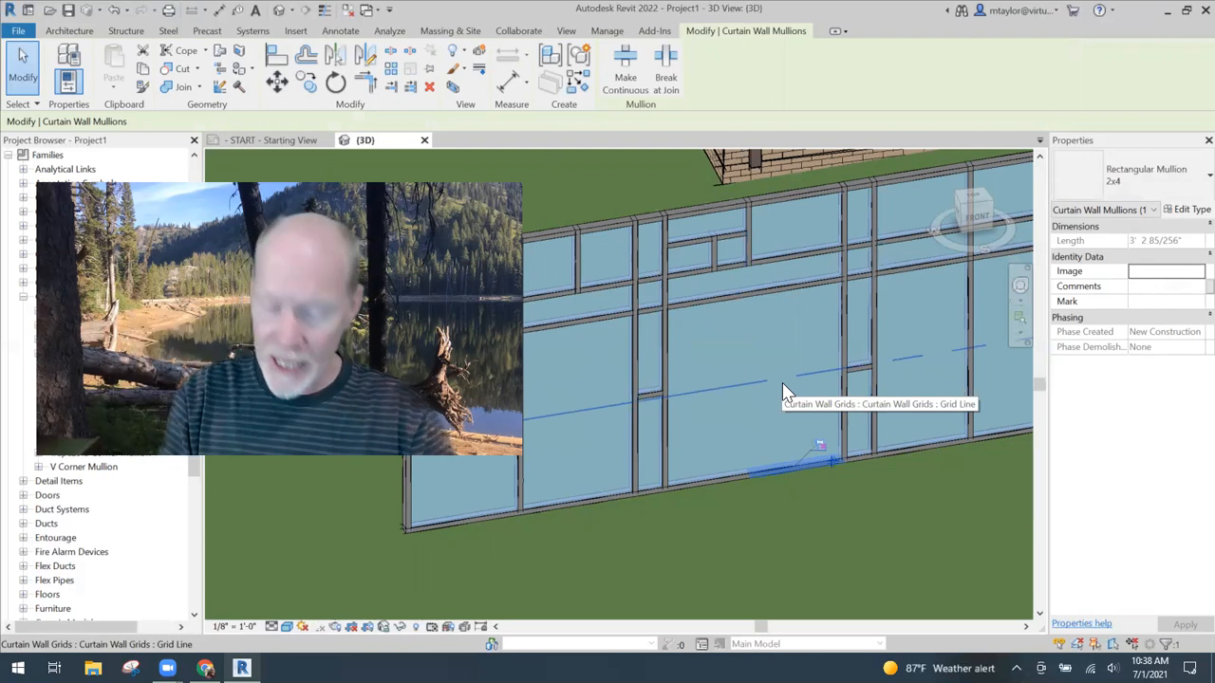
key(Delete)
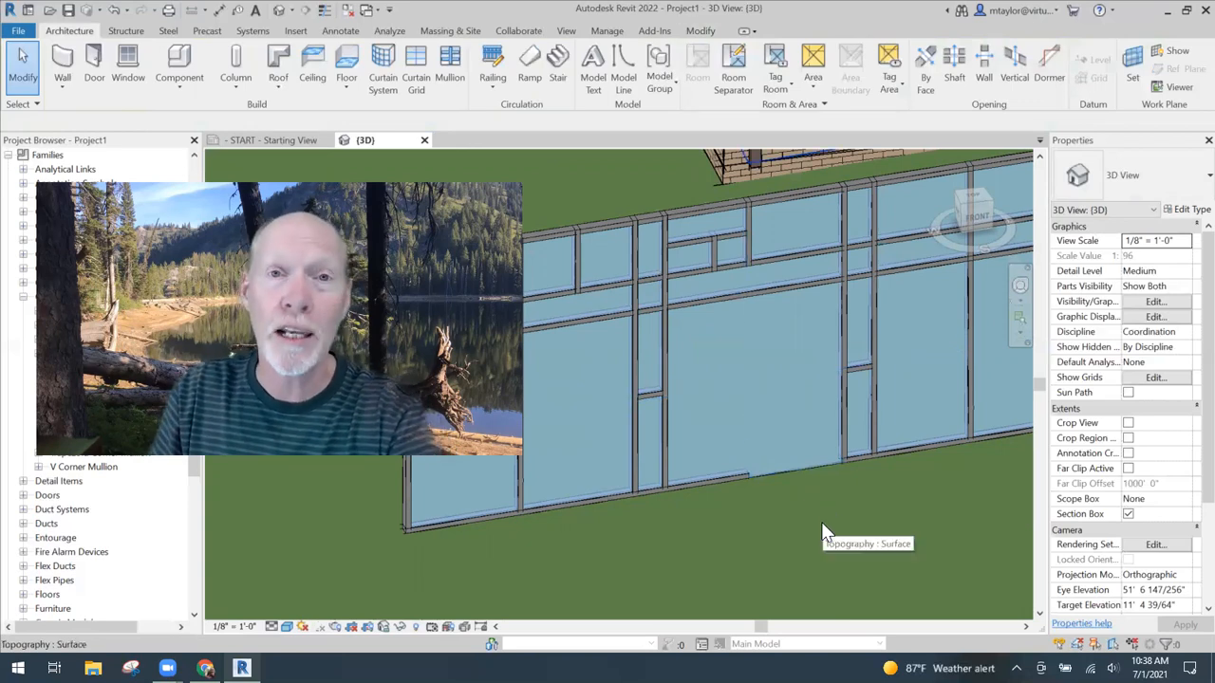
click(723, 492)
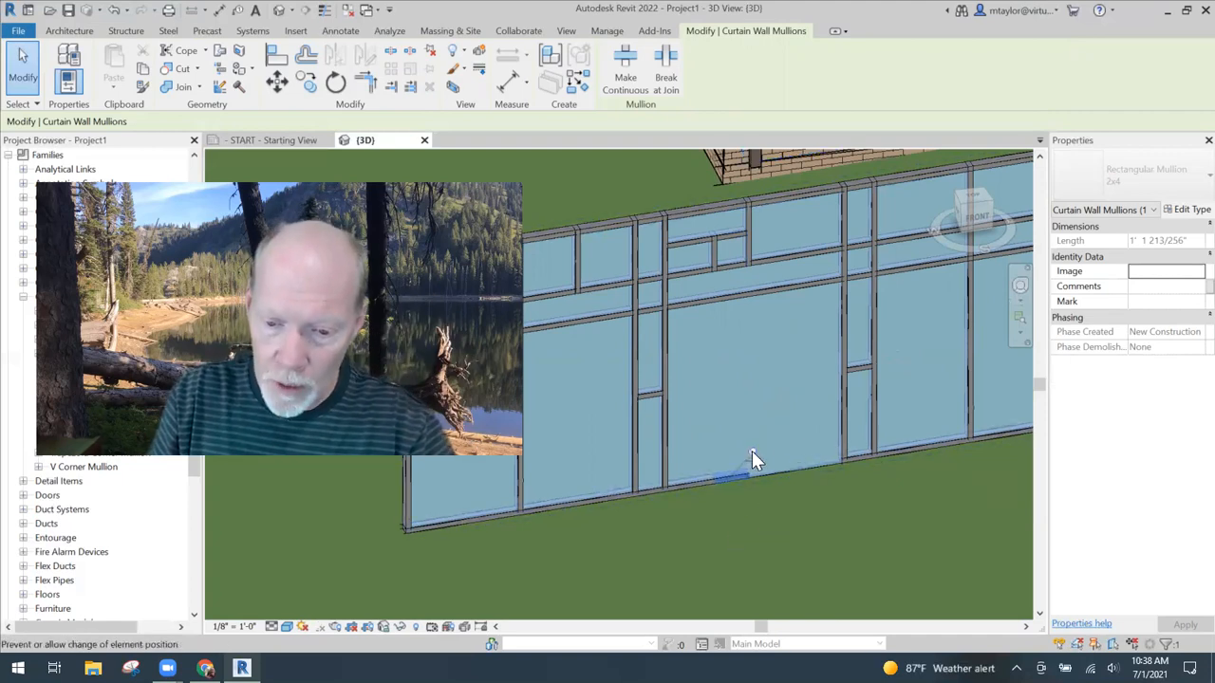
key(Escape)
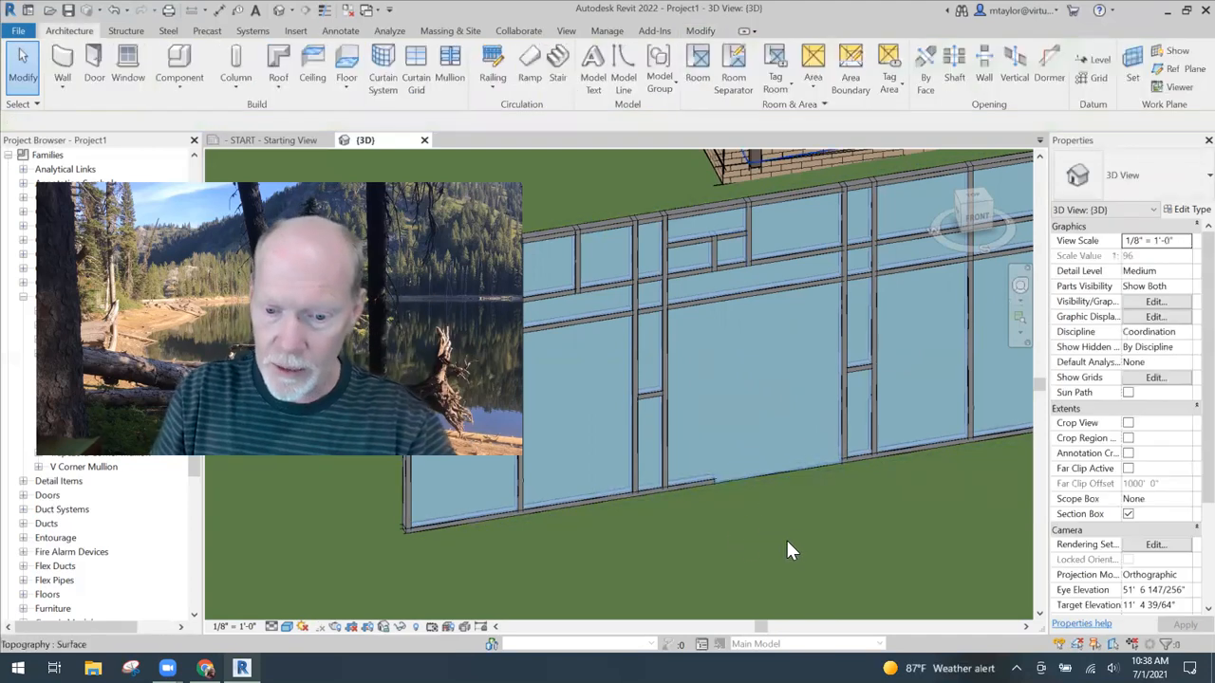
click(697, 487)
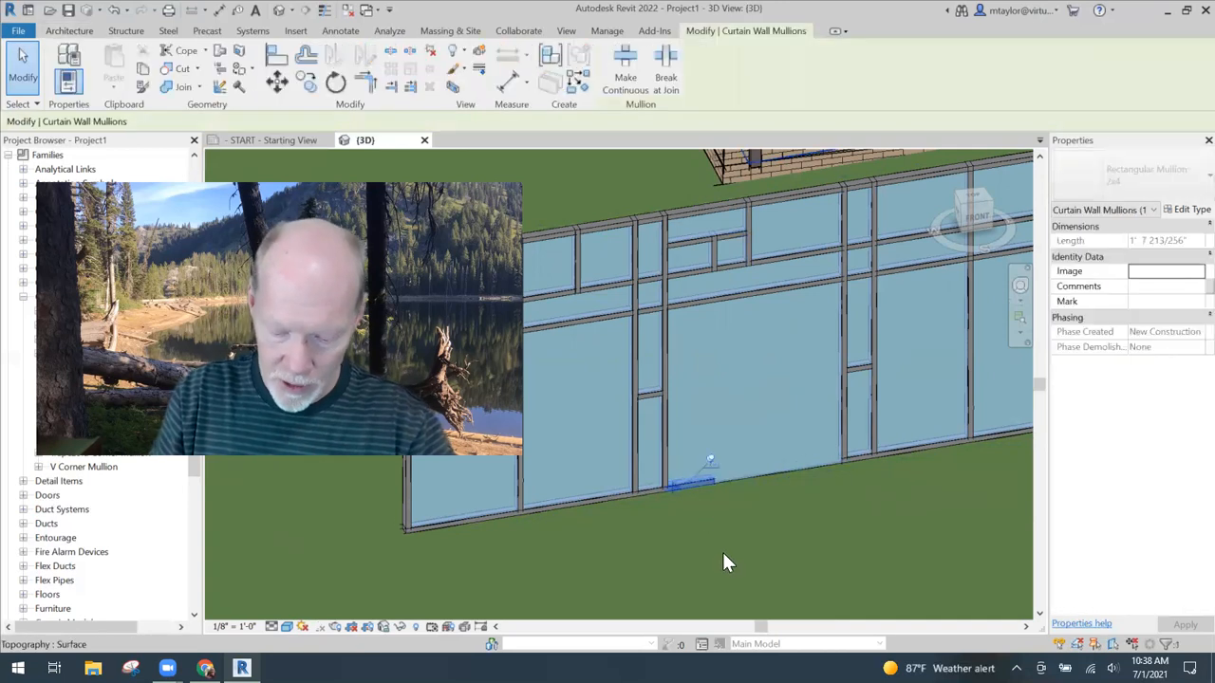
click(710, 460)
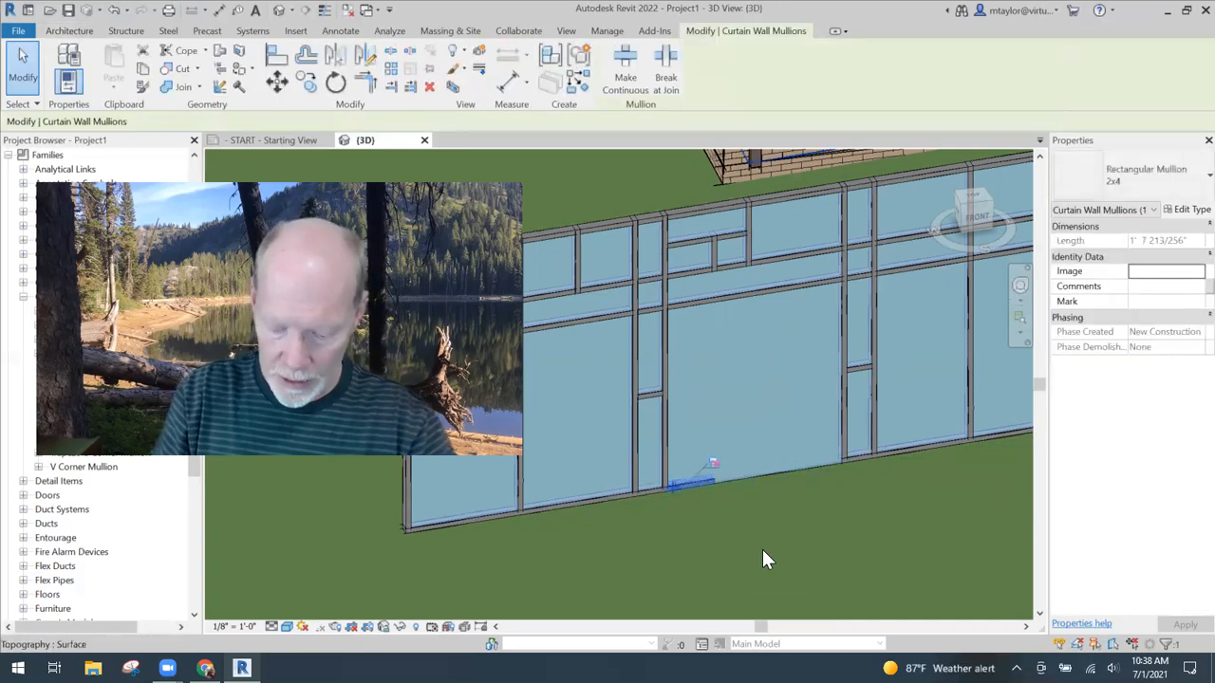
key(Delete)
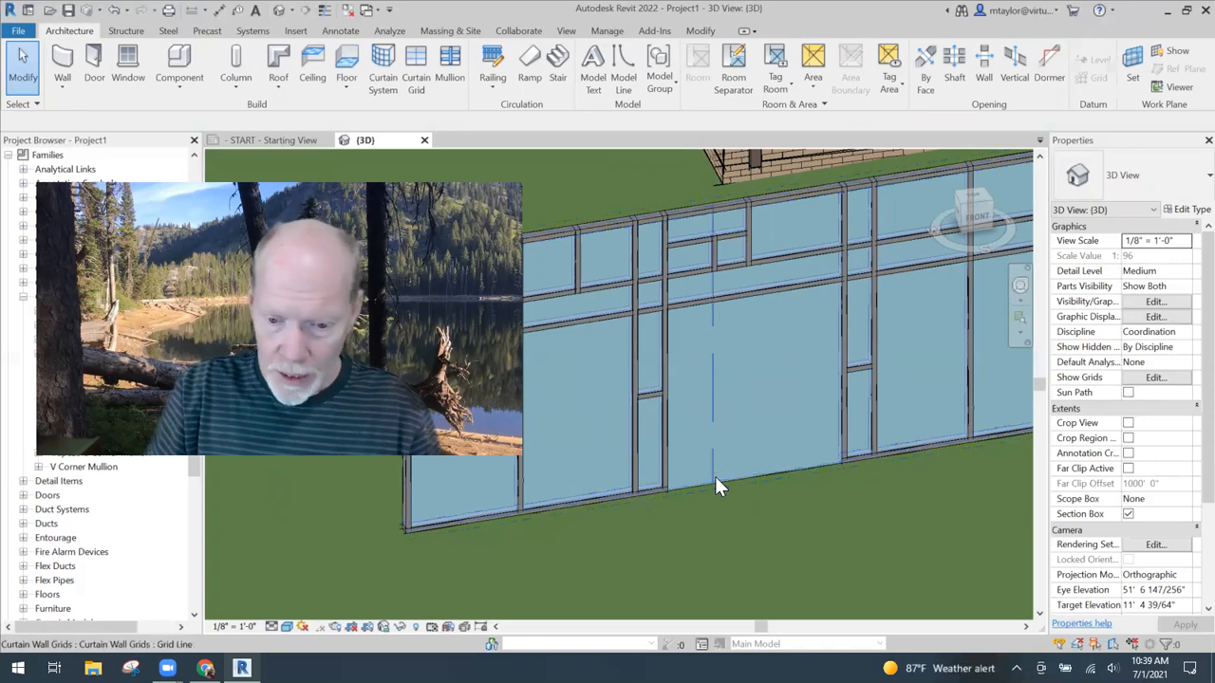
- Select the large glazed panel between the two narrow bays and change its type to the basic wall Exterior - S6 - Brick
key(Tab)
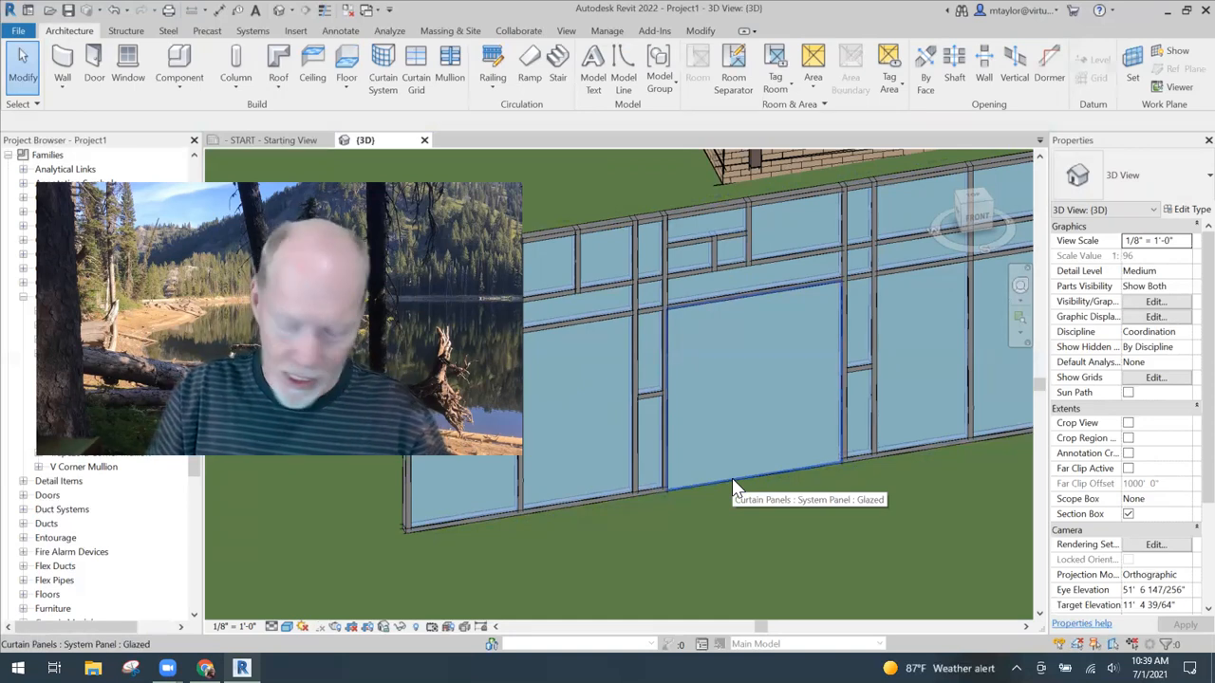
key(Tab)
key(Tab)
key(Tab)
key(Tab)
key(Tab)
key(Tab)
key(Tab)
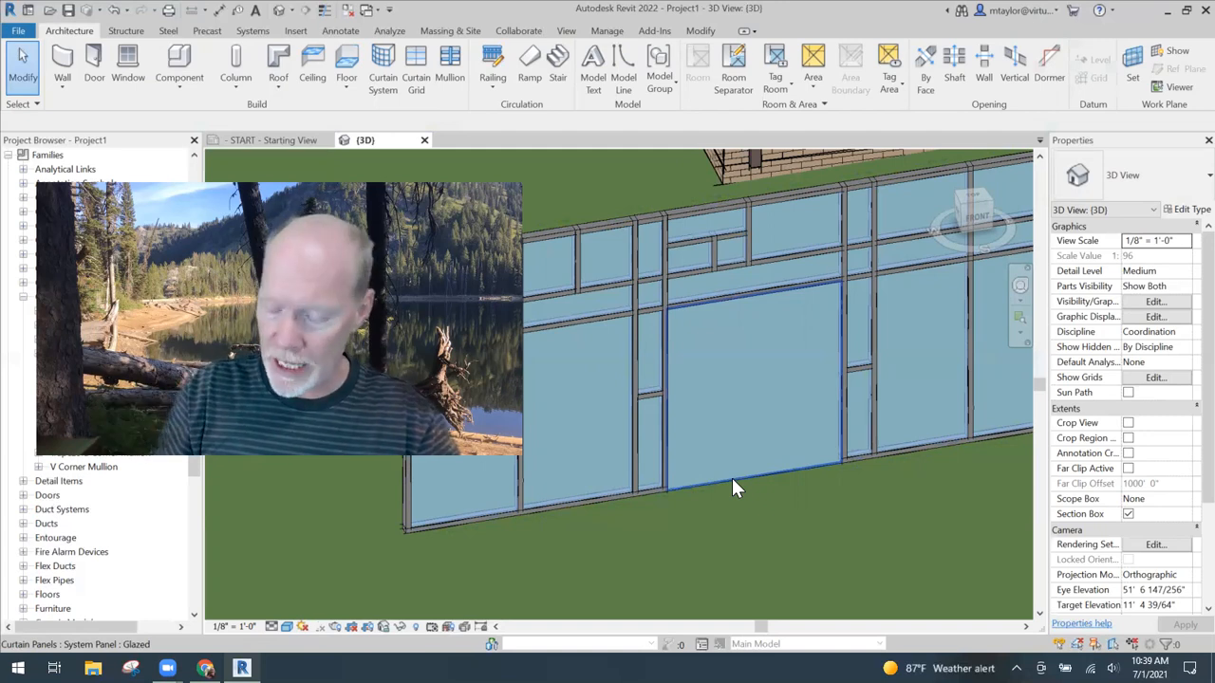
click(734, 481)
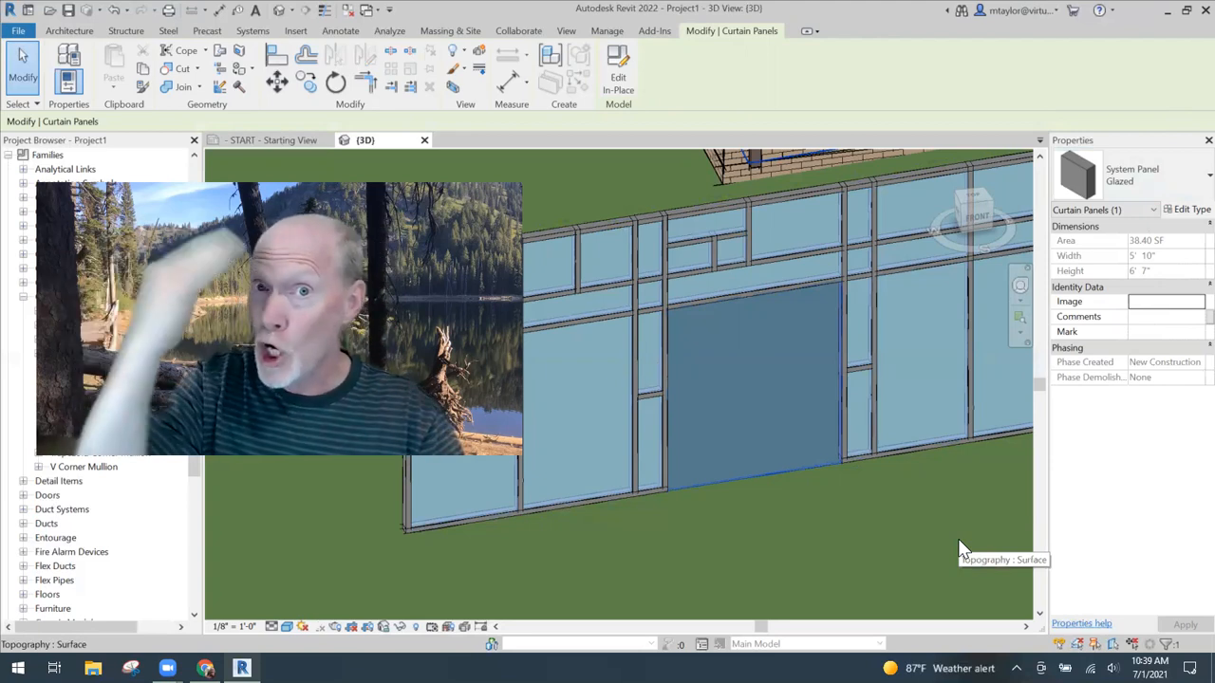
click(1132, 180)
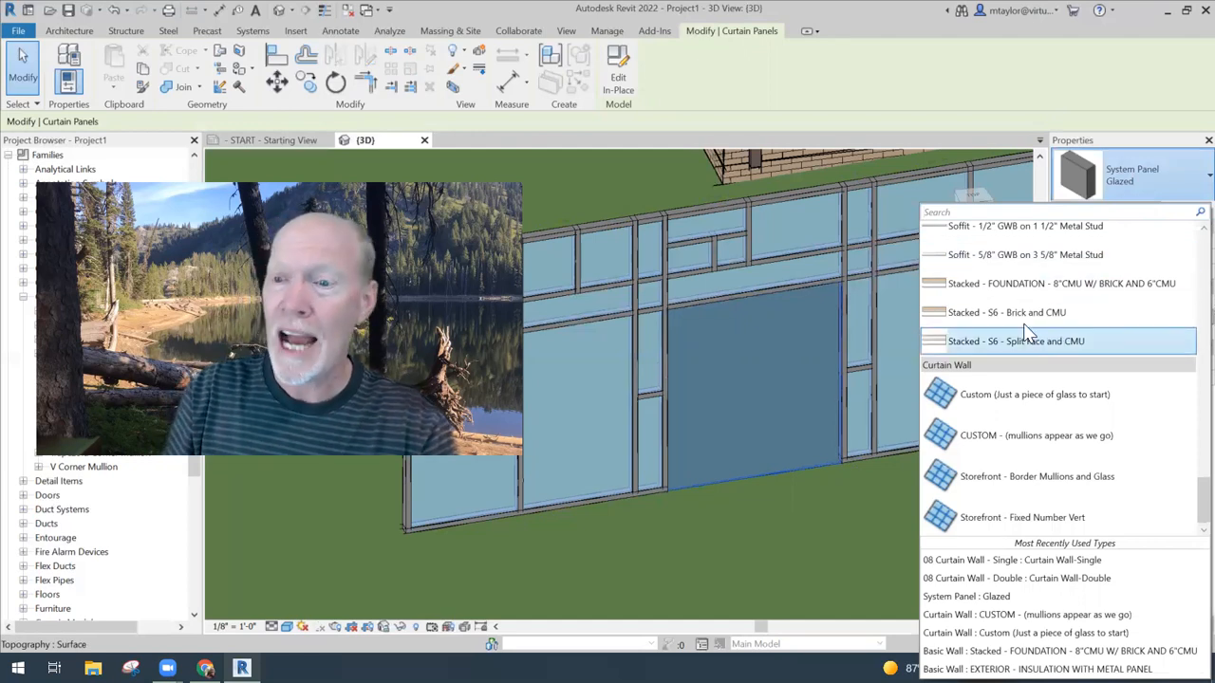
scroll(1025, 329, up, 3)
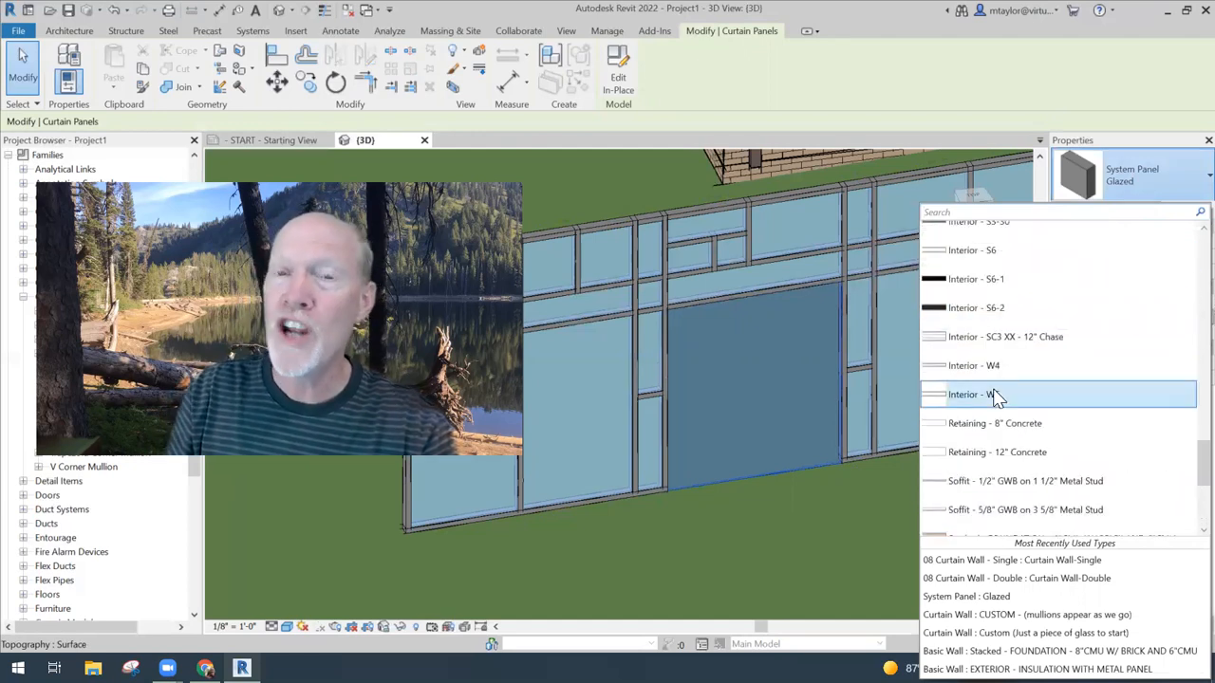
scroll(996, 397, down, 3)
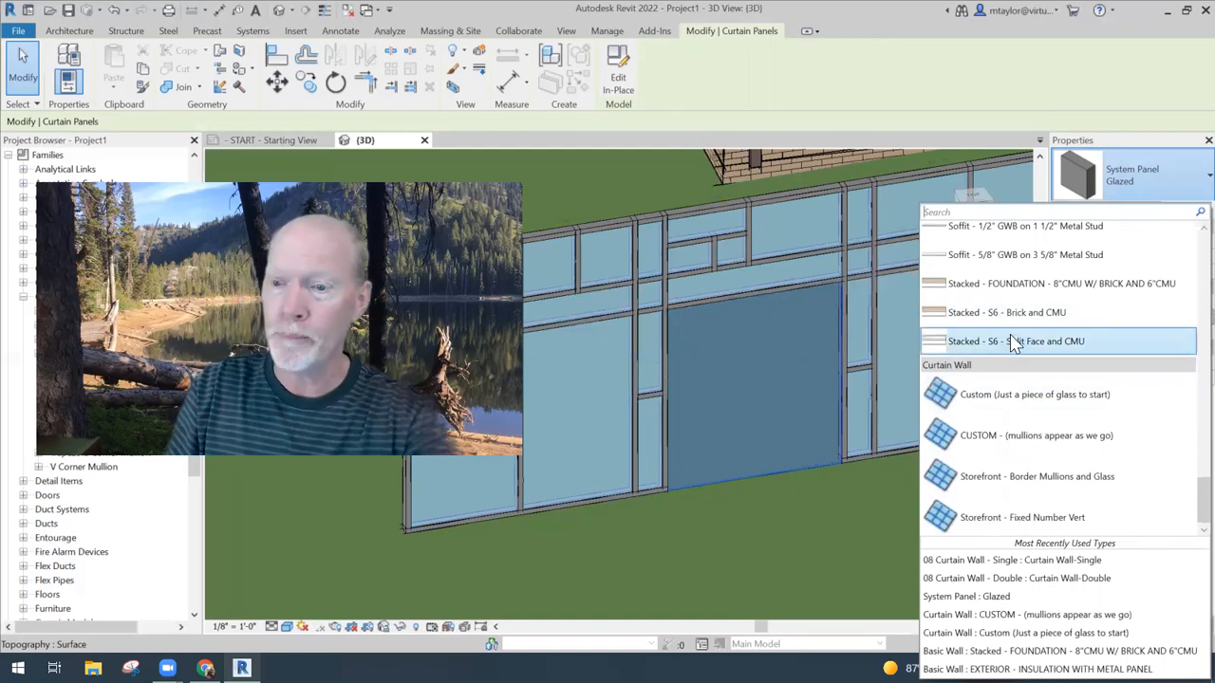
scroll(1010, 340, up, 5)
scroll(1011, 340, up, 10)
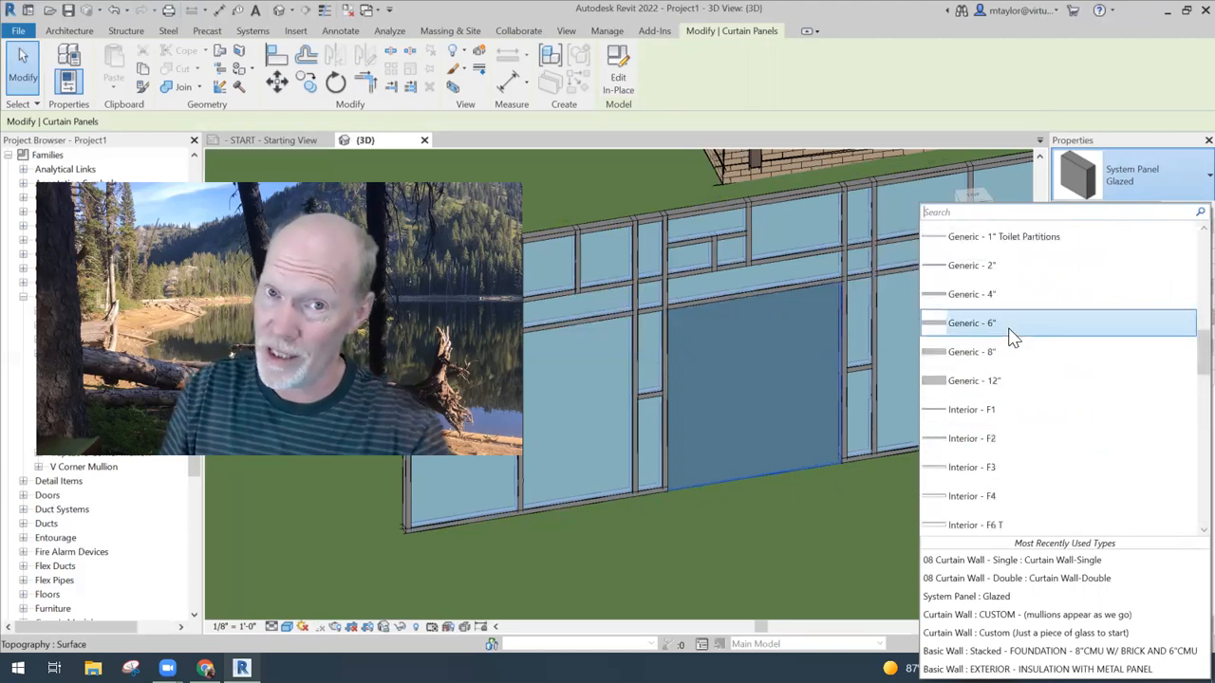
scroll(1012, 337, up, 6)
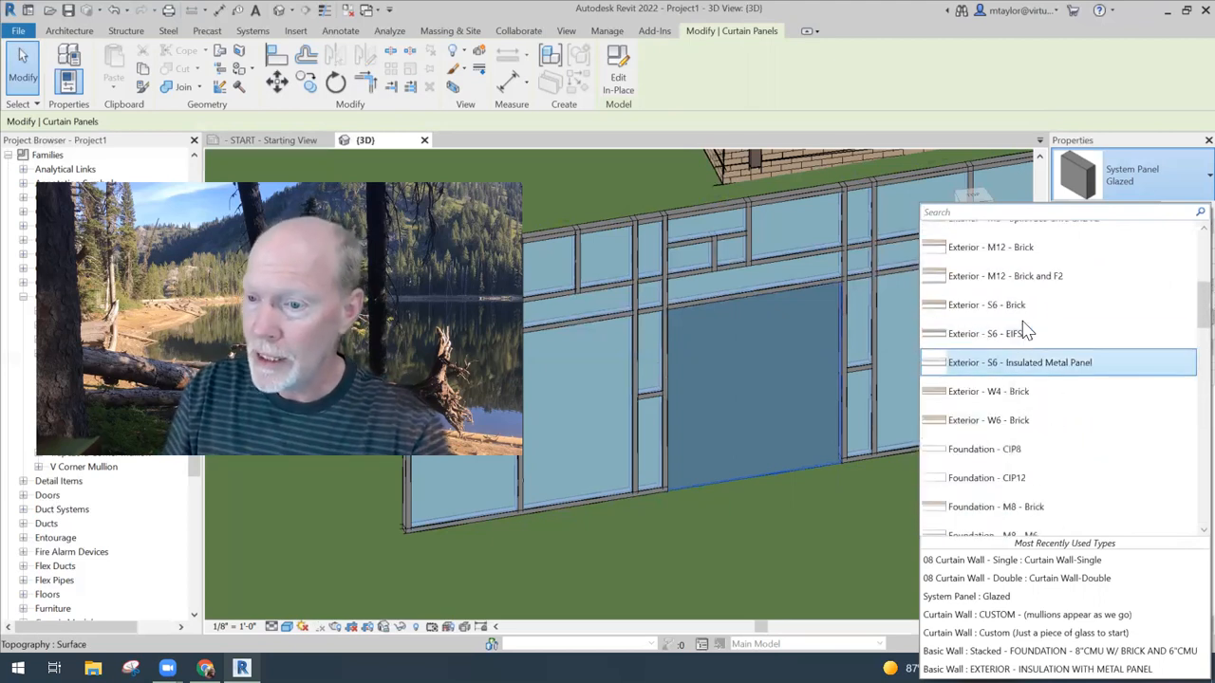
mouse_move(1020, 312)
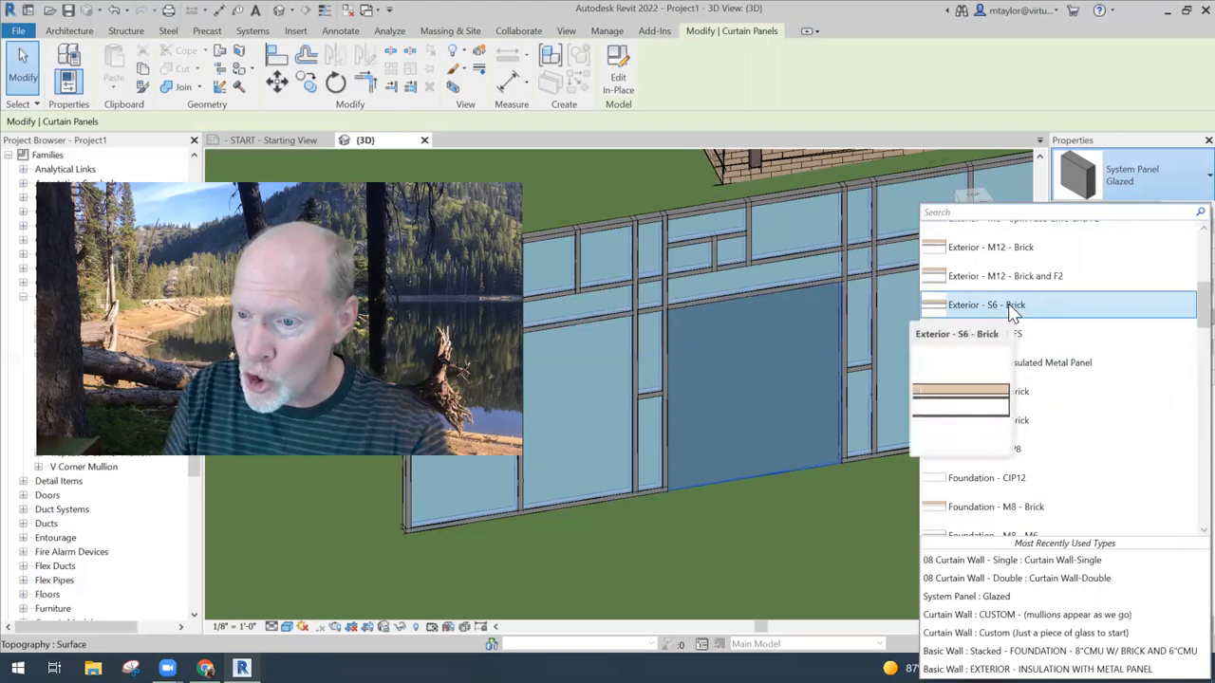
click(1021, 309)
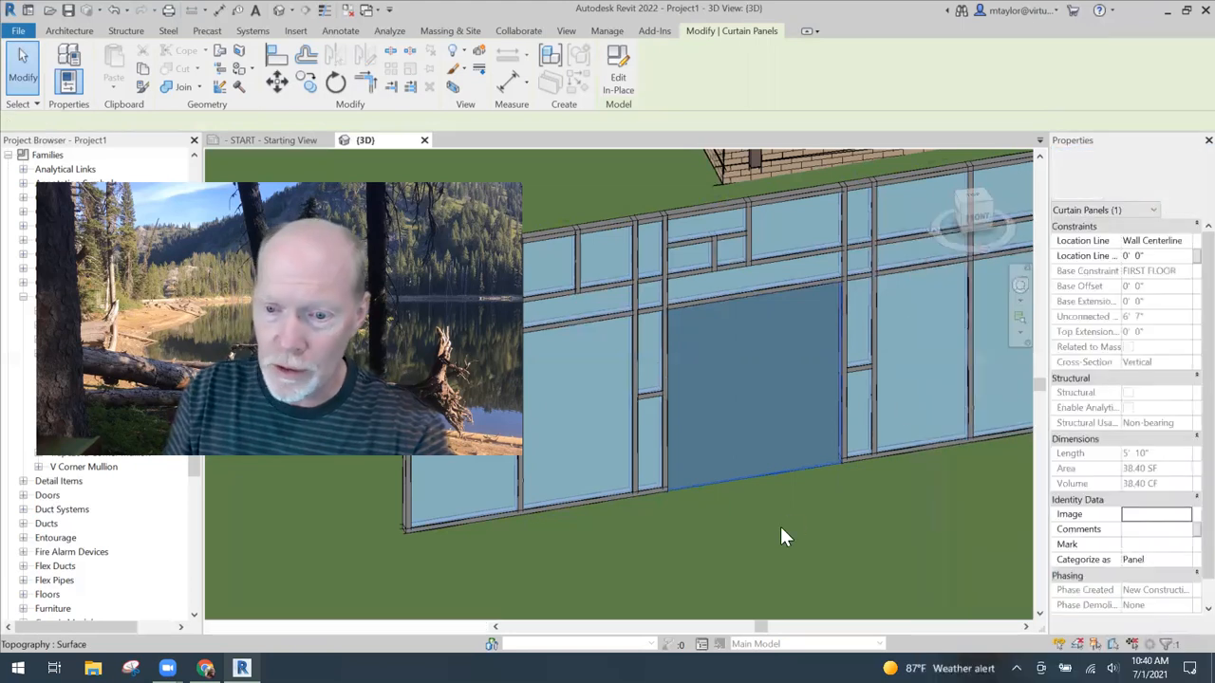
click(818, 538)
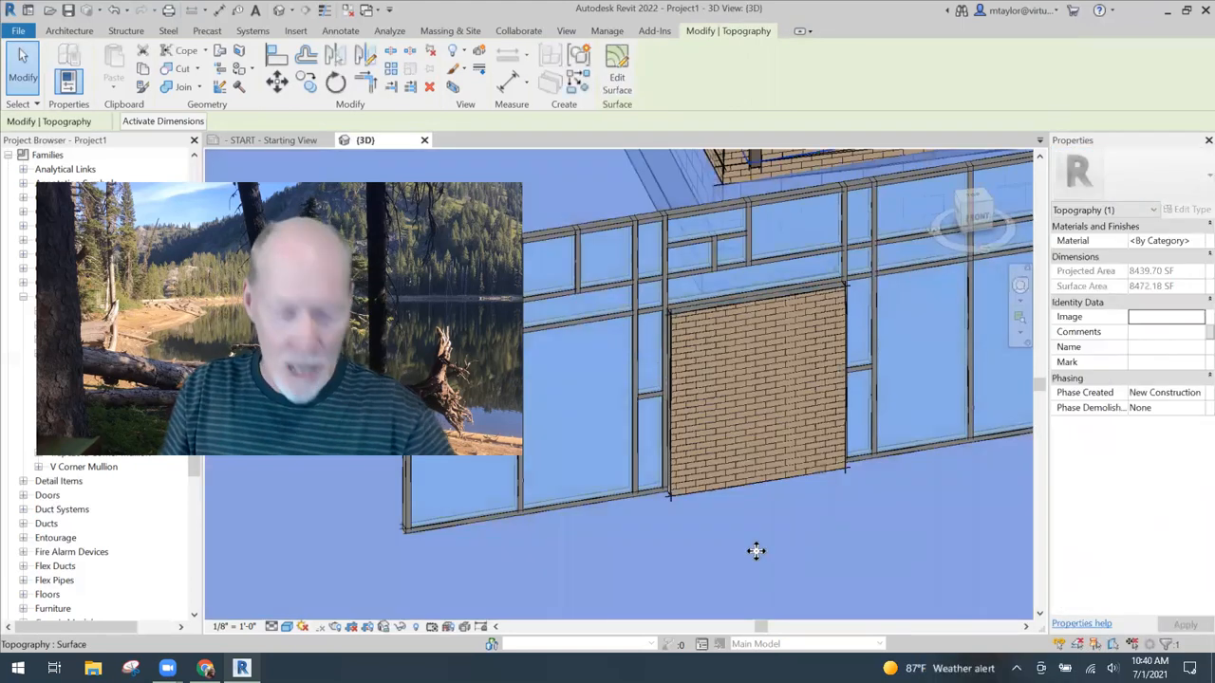
key(Escape)
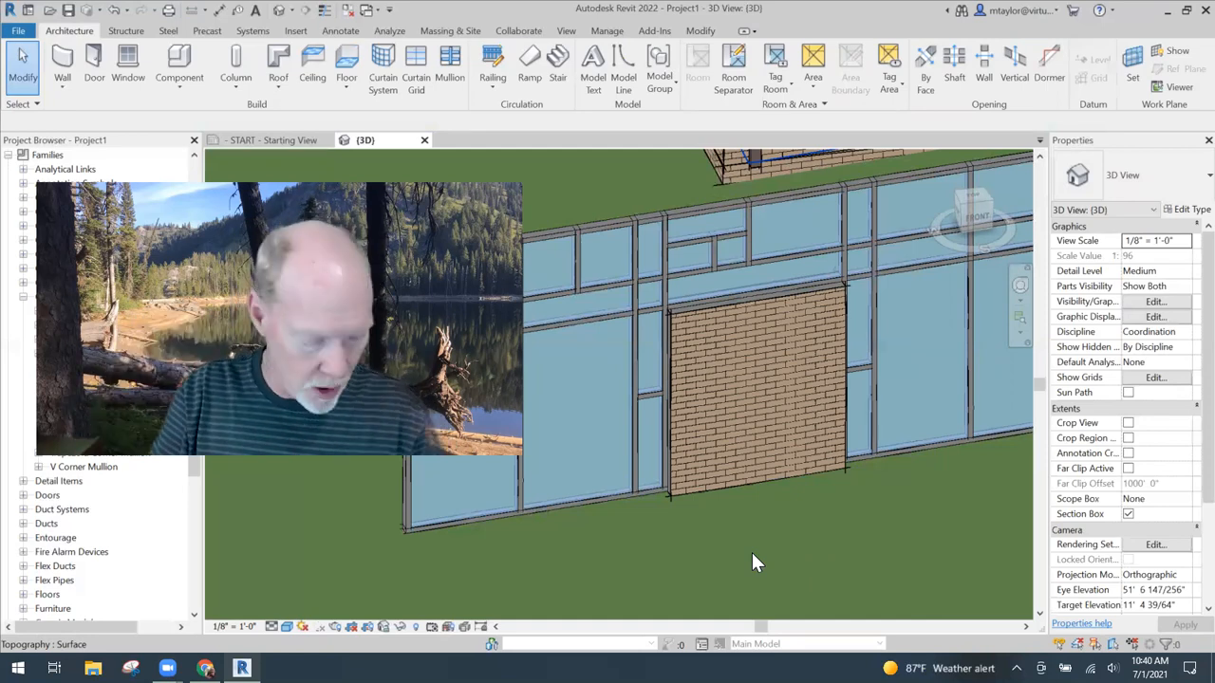
- Select the brick panel between the two narrow bays and change its type back to System Panel: Glazed
click(764, 482)
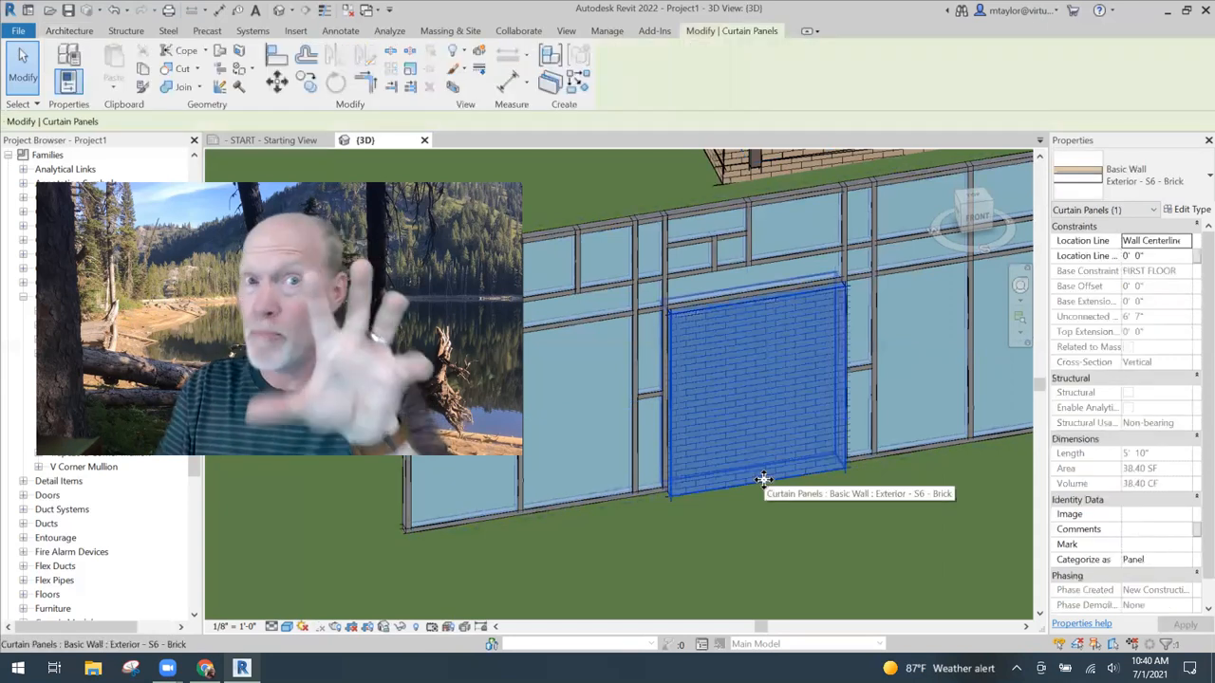
click(1126, 178)
scroll(1078, 334, up, 6)
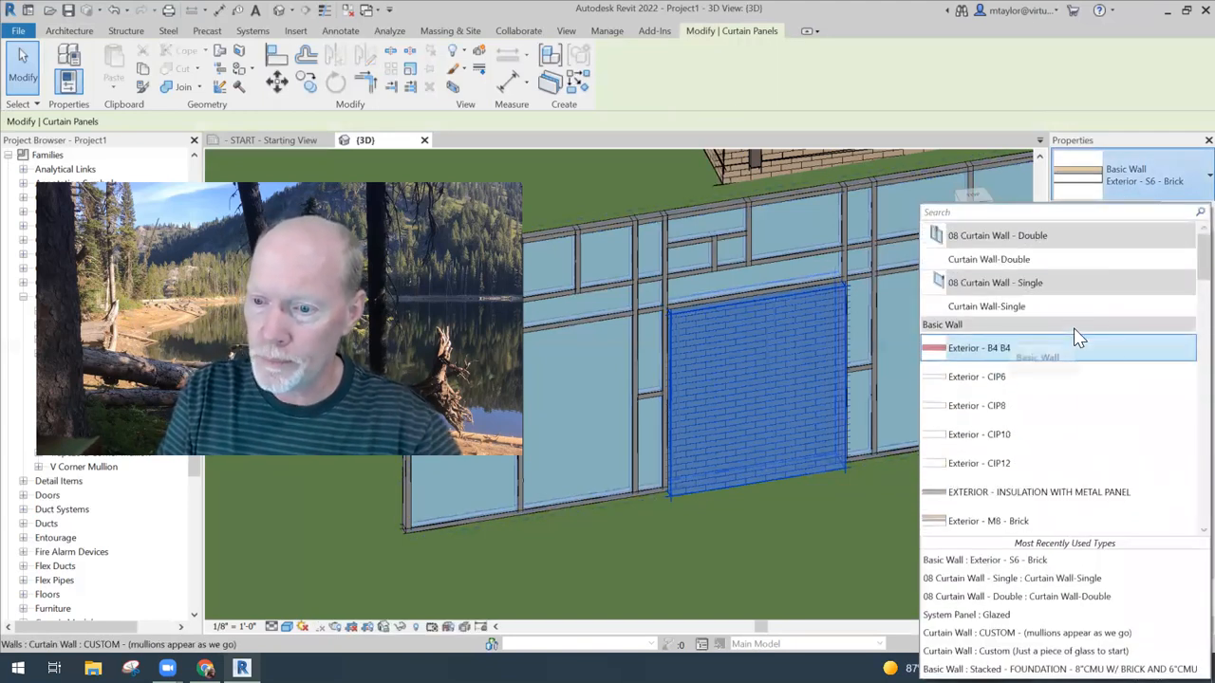
scroll(1004, 375, down, 6)
scroll(1001, 380, down, 10)
scroll(997, 390, down, 8)
scroll(1010, 394, down, 2)
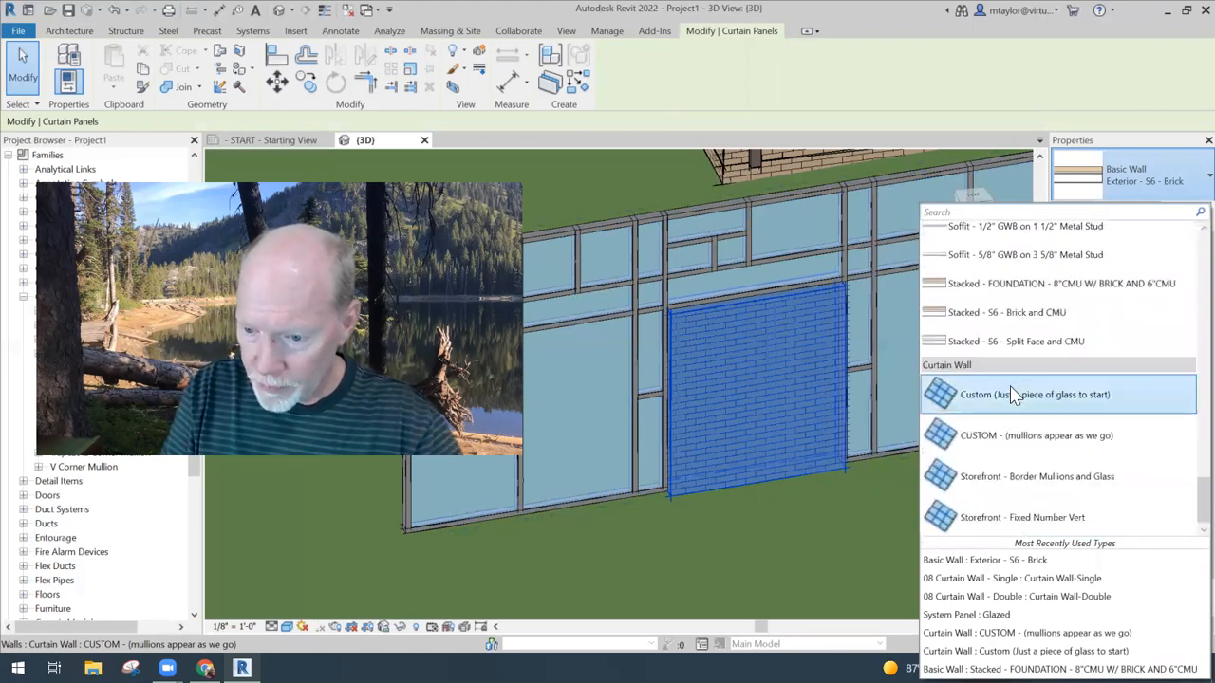
scroll(1017, 402, up, 6)
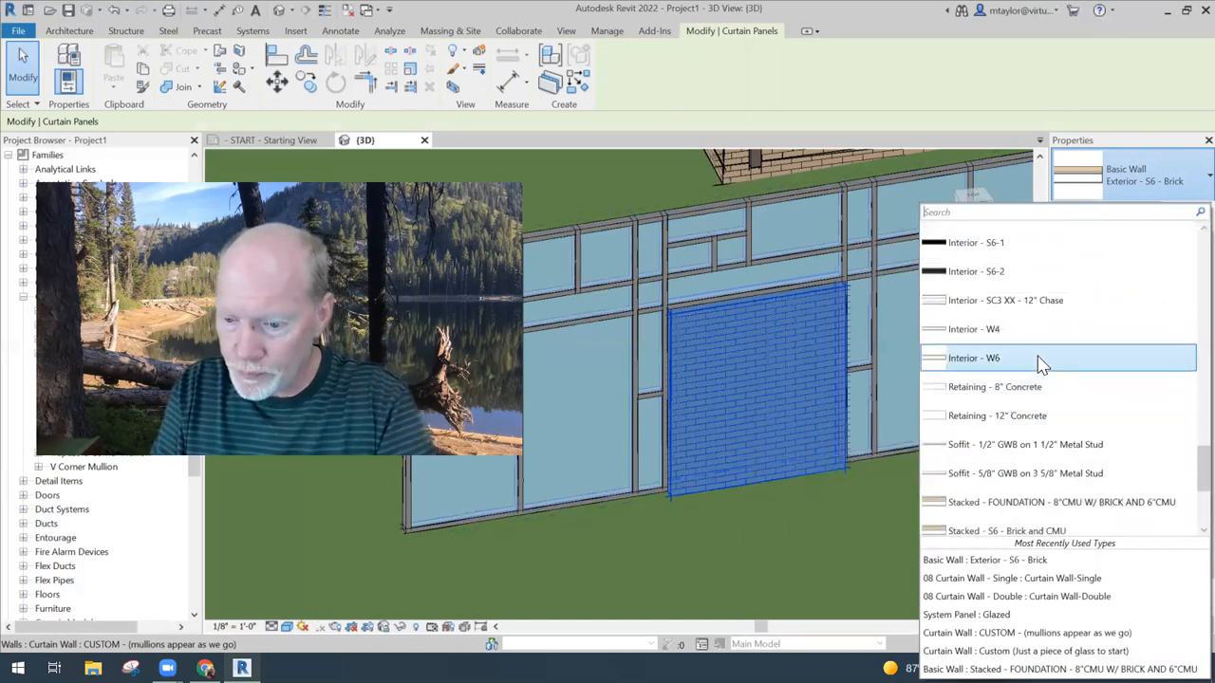
scroll(1075, 417, up, 1)
drag(1199, 475, 1184, 264)
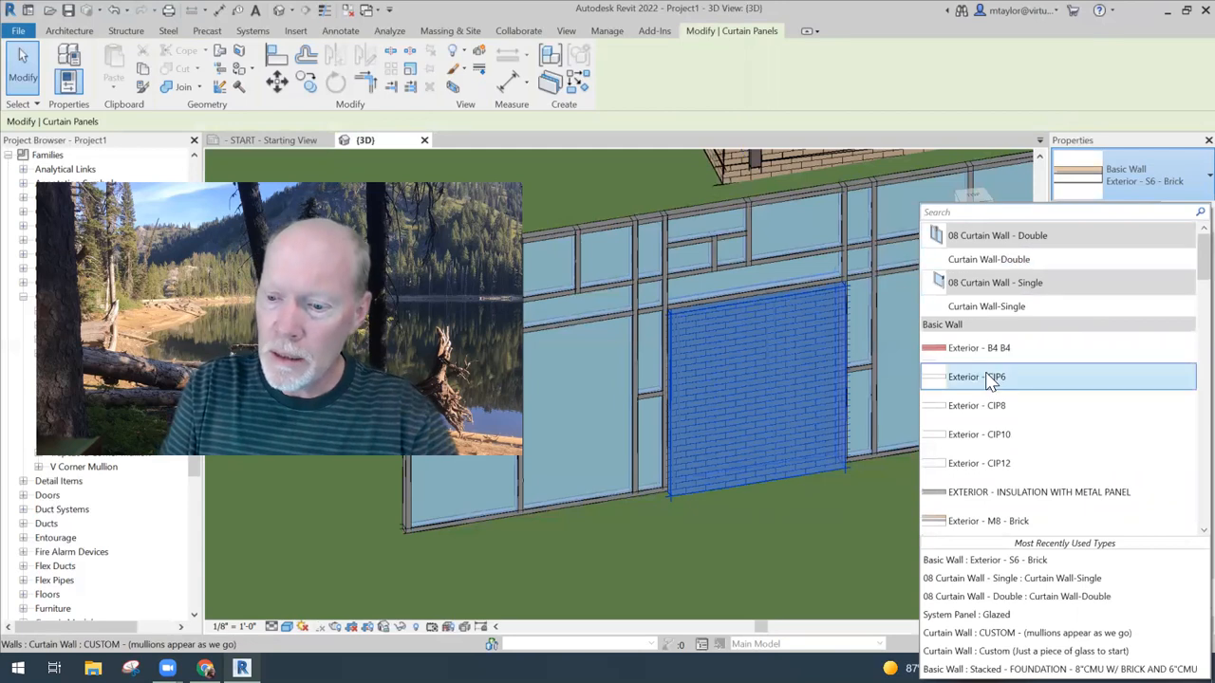
click(1002, 618)
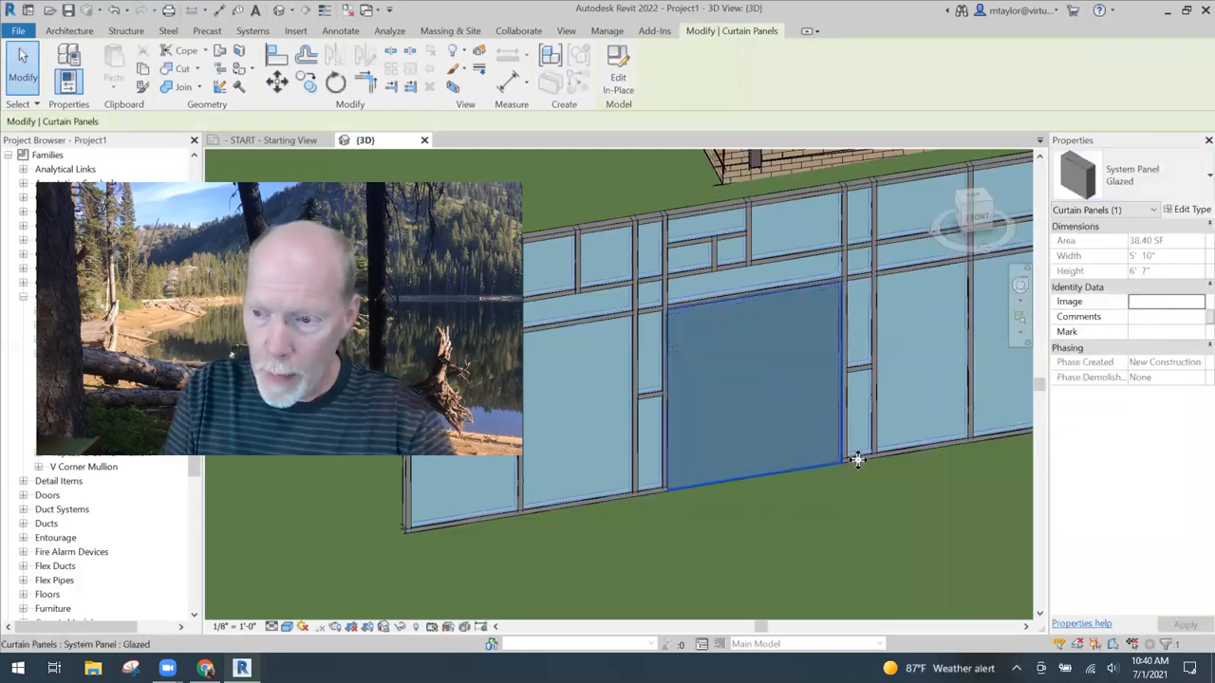
- Change the selected glazed panel's type to the double door Curtain Wall-Double and clear the selection
click(1101, 175)
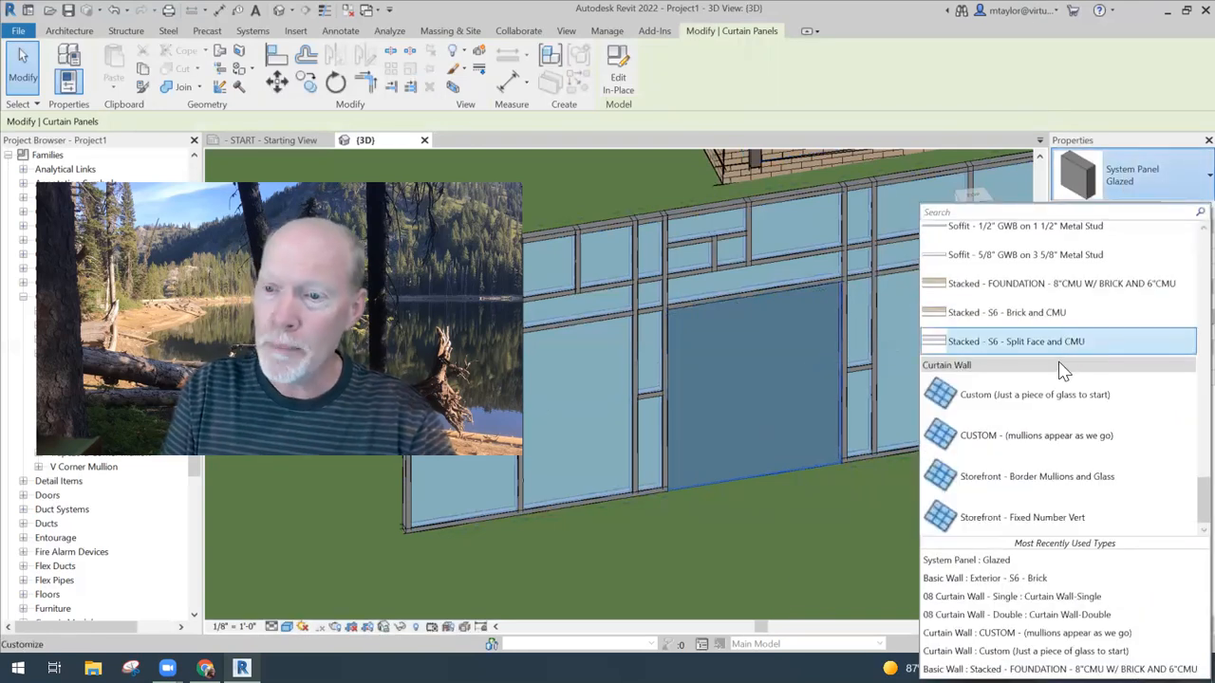
scroll(1063, 370, up, 1)
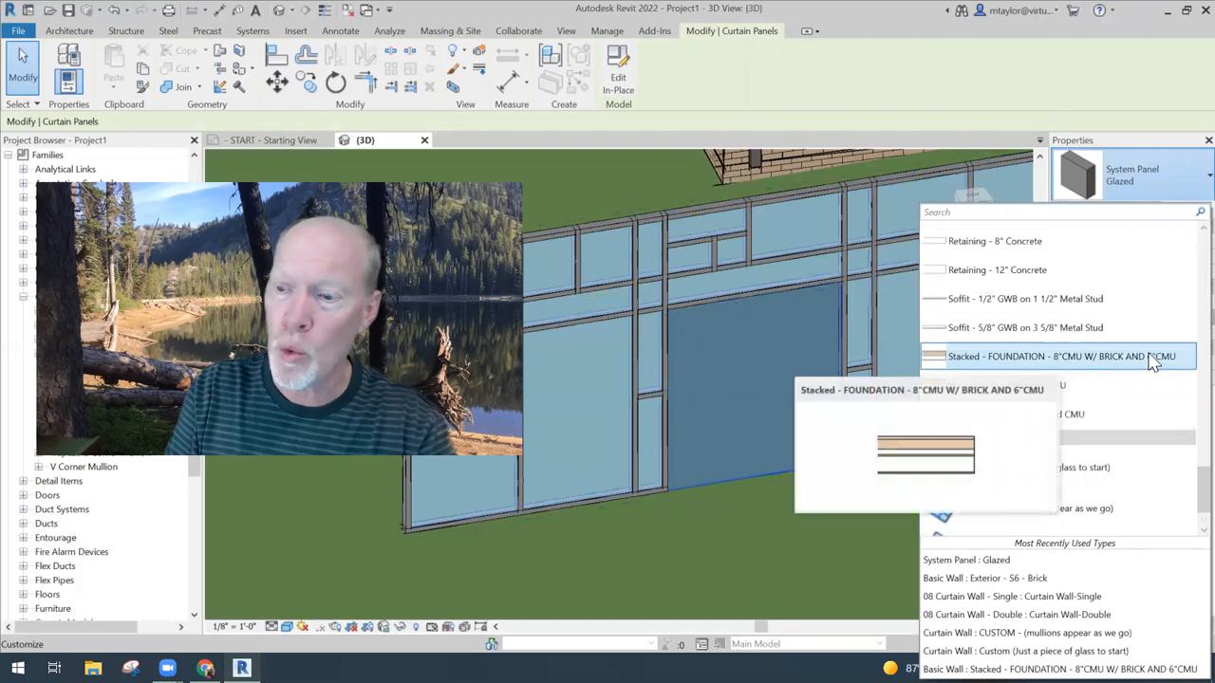
scroll(1183, 484, up, 5)
scroll(1182, 438, up, 10)
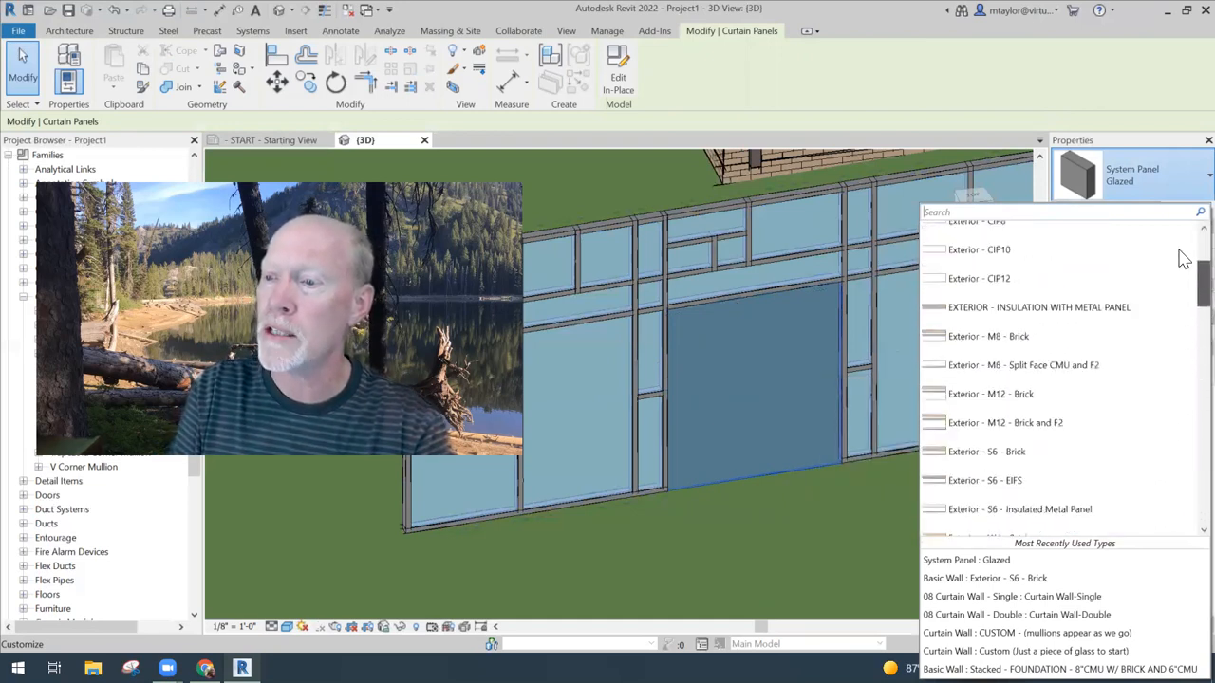
scroll(1183, 247, up, 3)
mouse_move(1023, 261)
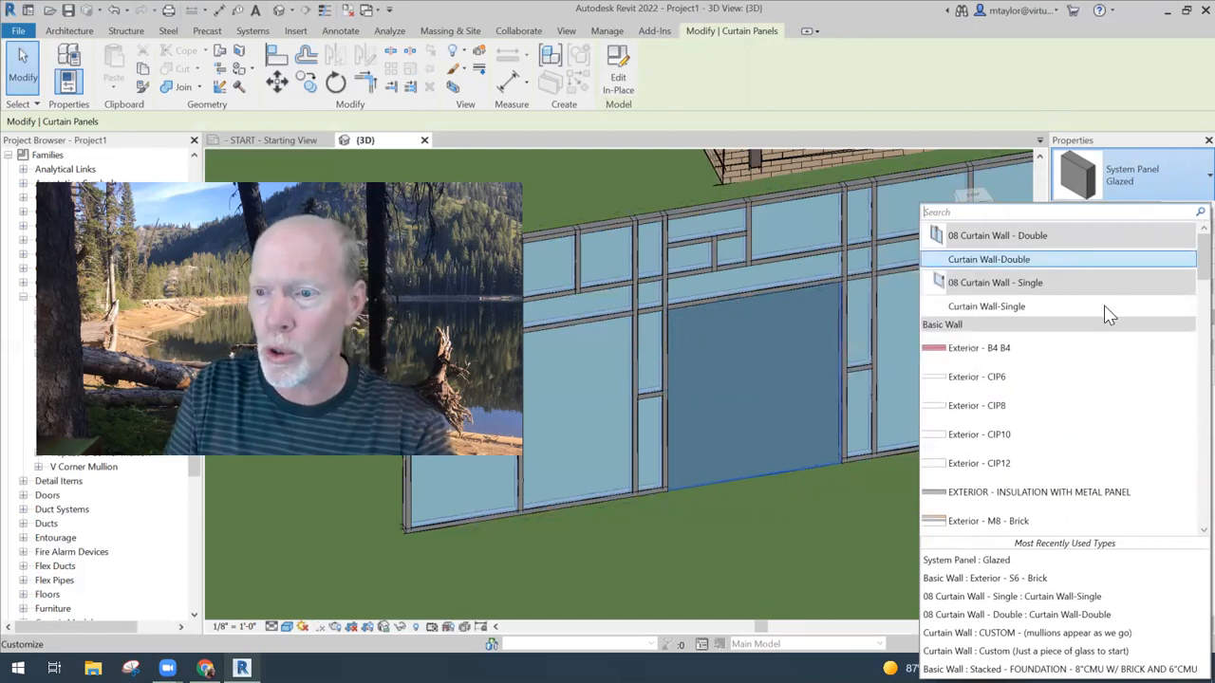
mouse_move(1034, 312)
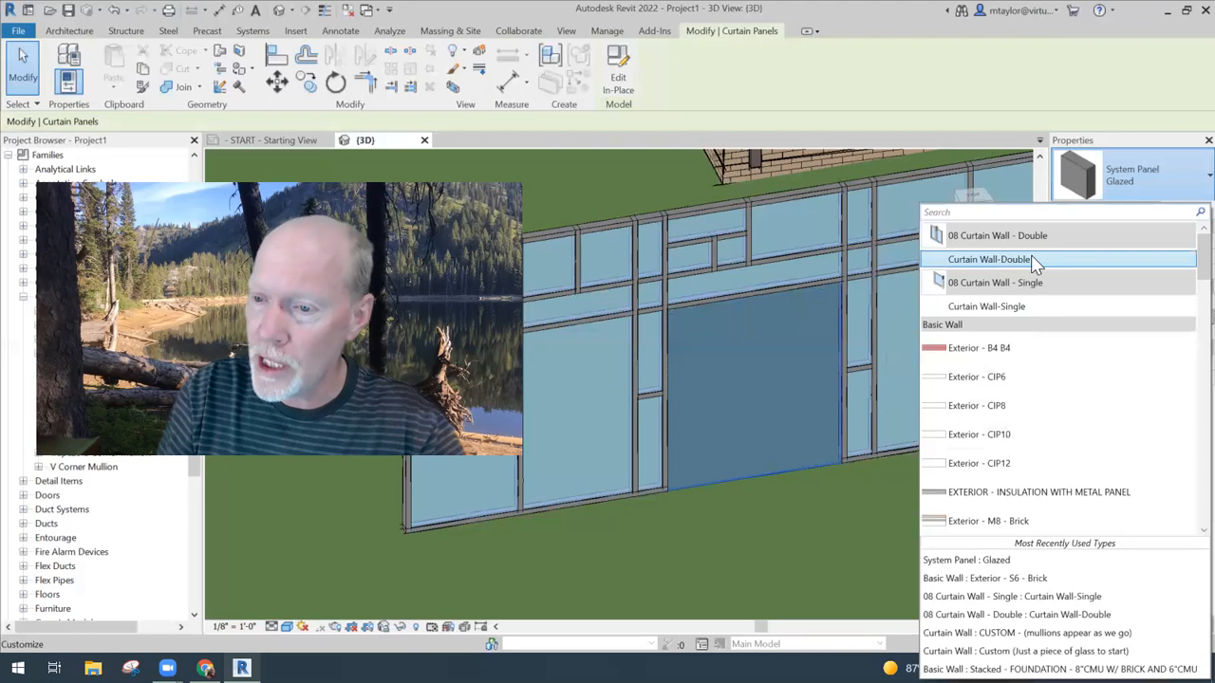
click(1031, 258)
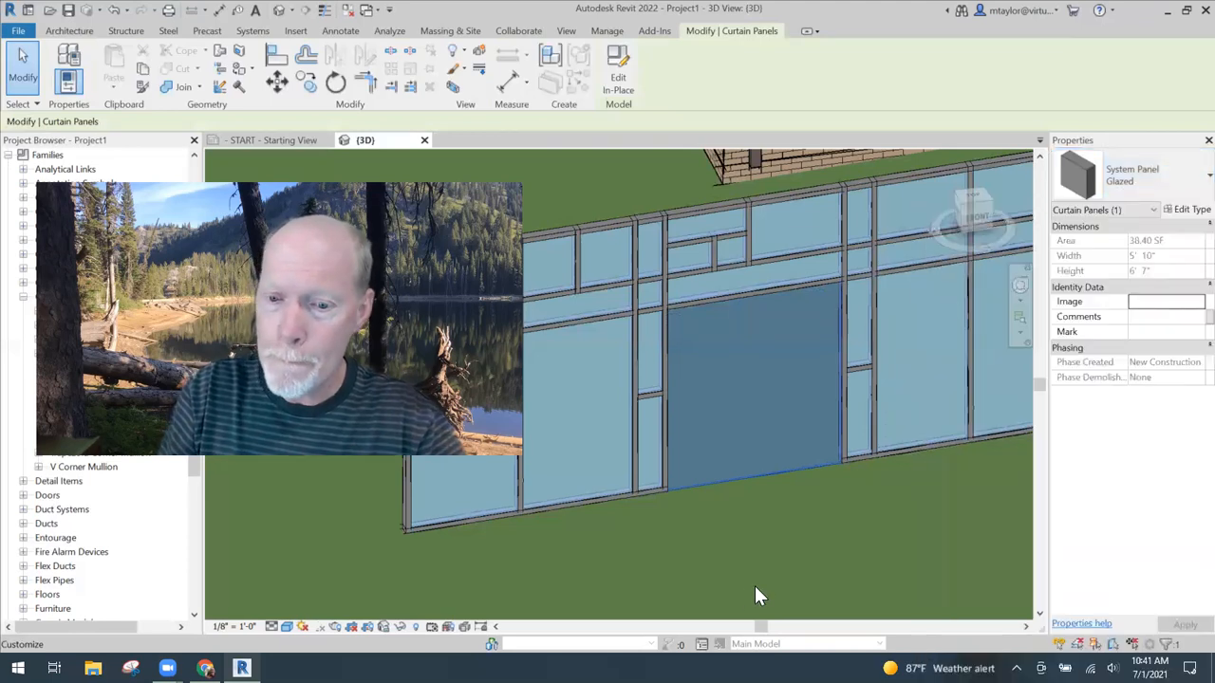
click(820, 542)
scroll(820, 542, down, 3)
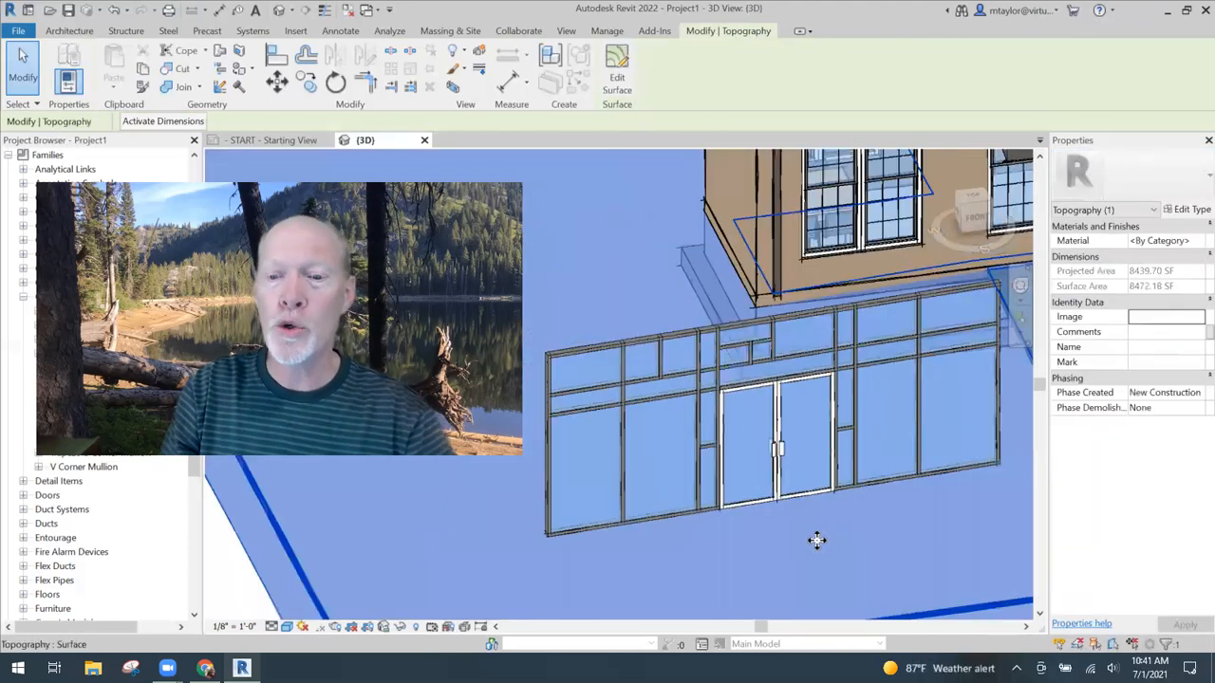
key(Escape)
scroll(823, 542, down, 1)
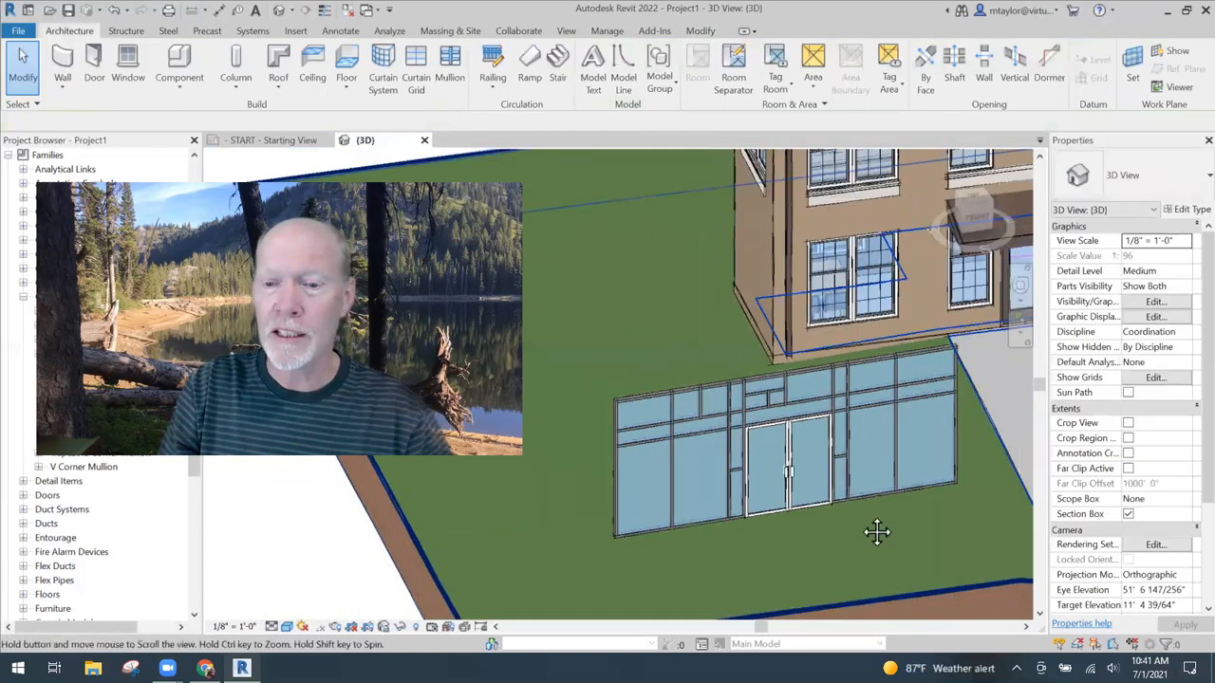
middle_drag(876, 532, 828, 474)
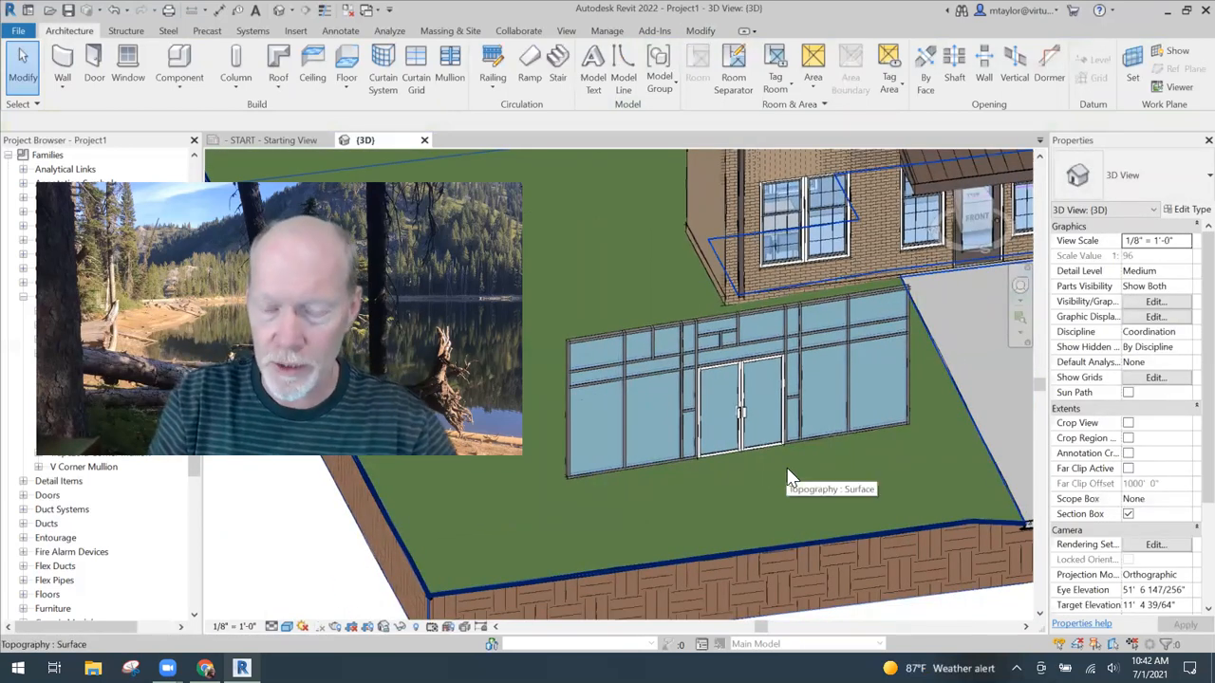
mouse_move(781, 480)
shift+middle_down()
mouse_move(796, 482)
mouse_move(768, 492)
shift+middle_up()
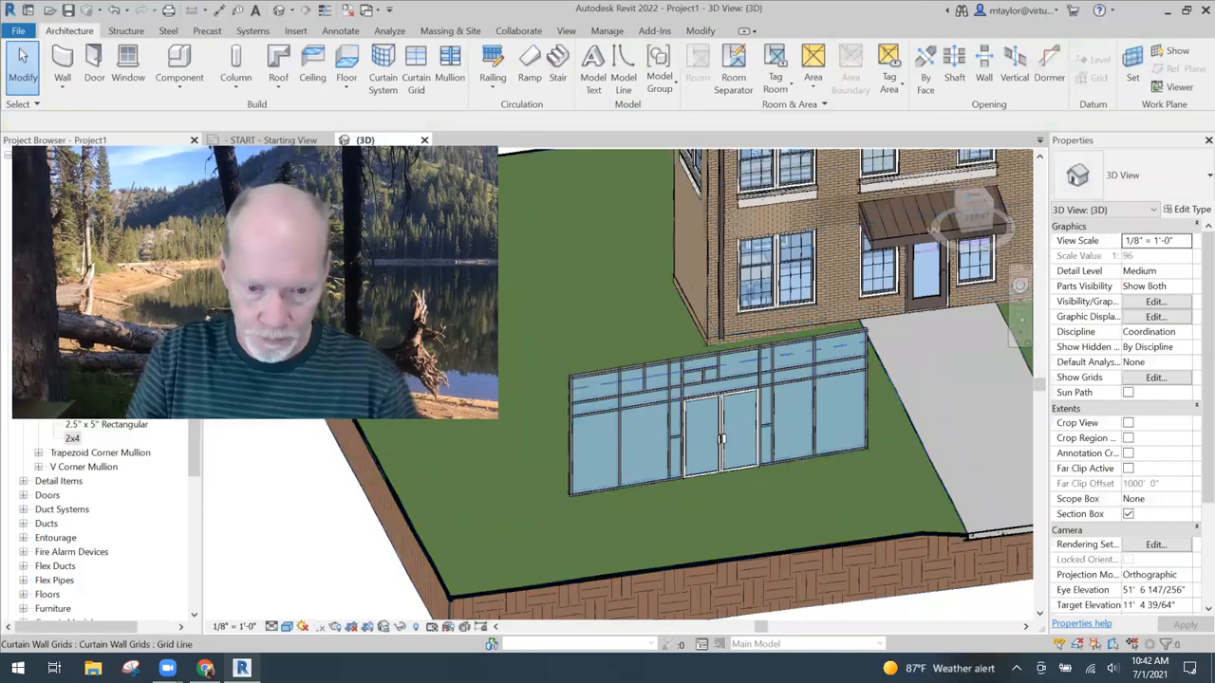
scroll(612, 375, up, 2)
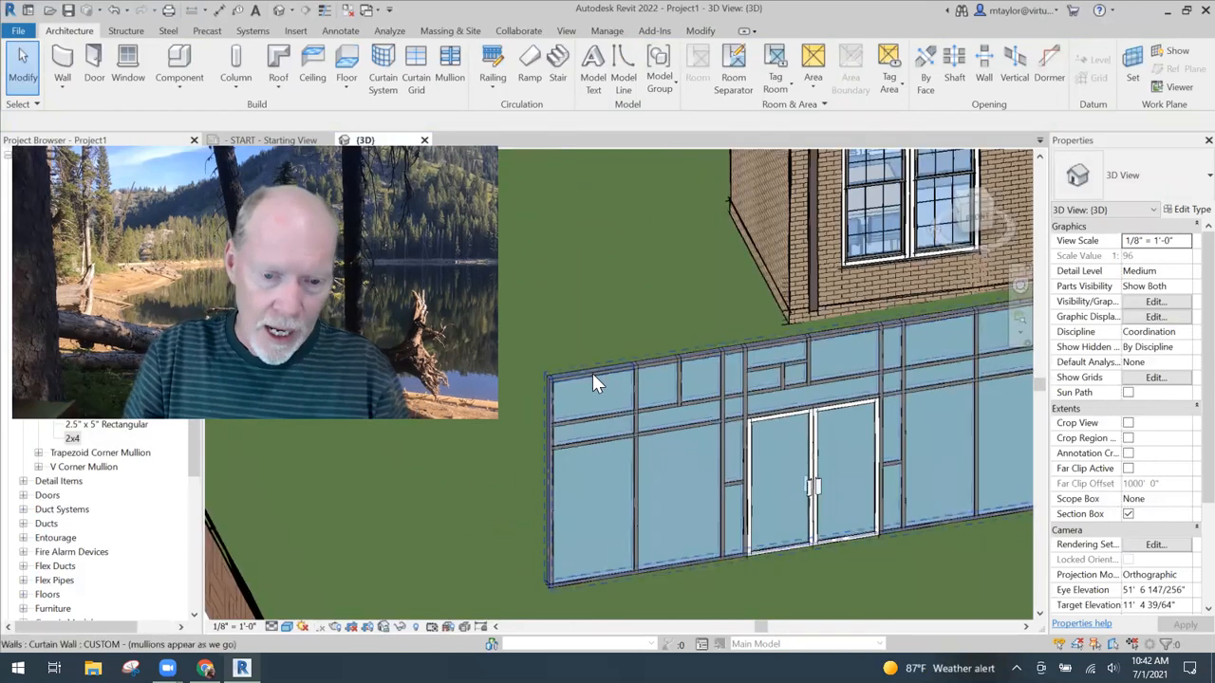
scroll(677, 380, down, 2)
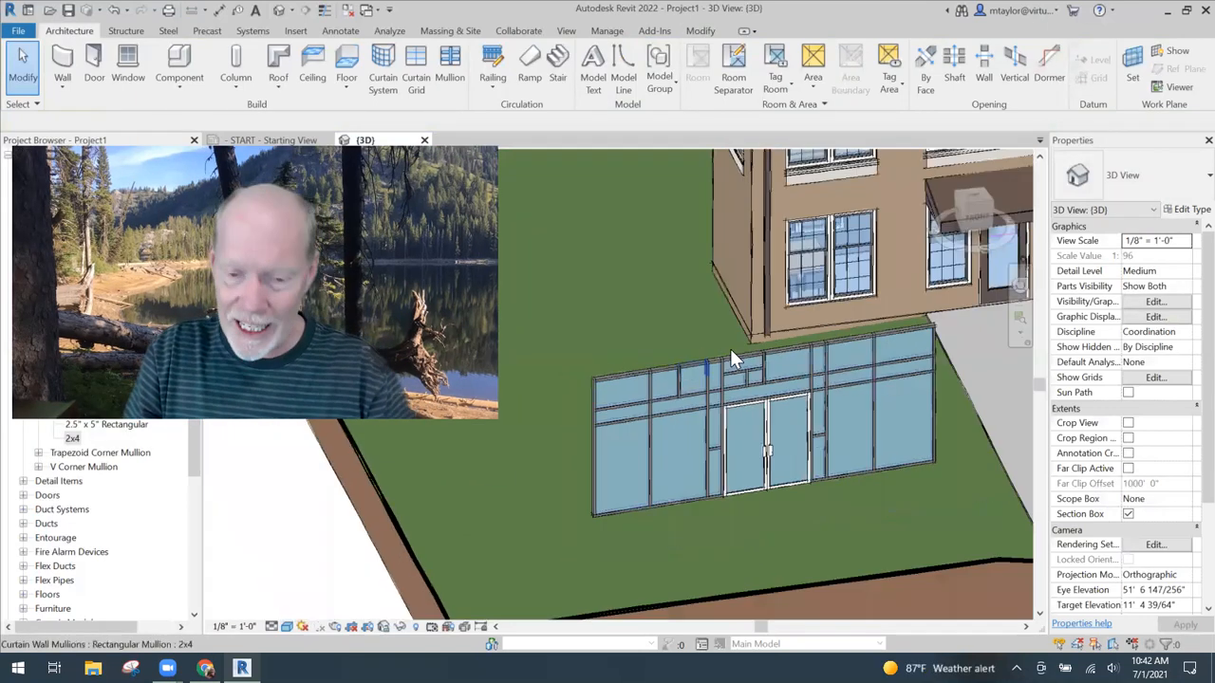
click(731, 451)
shift+middle_drag(802, 417, 640, 276)
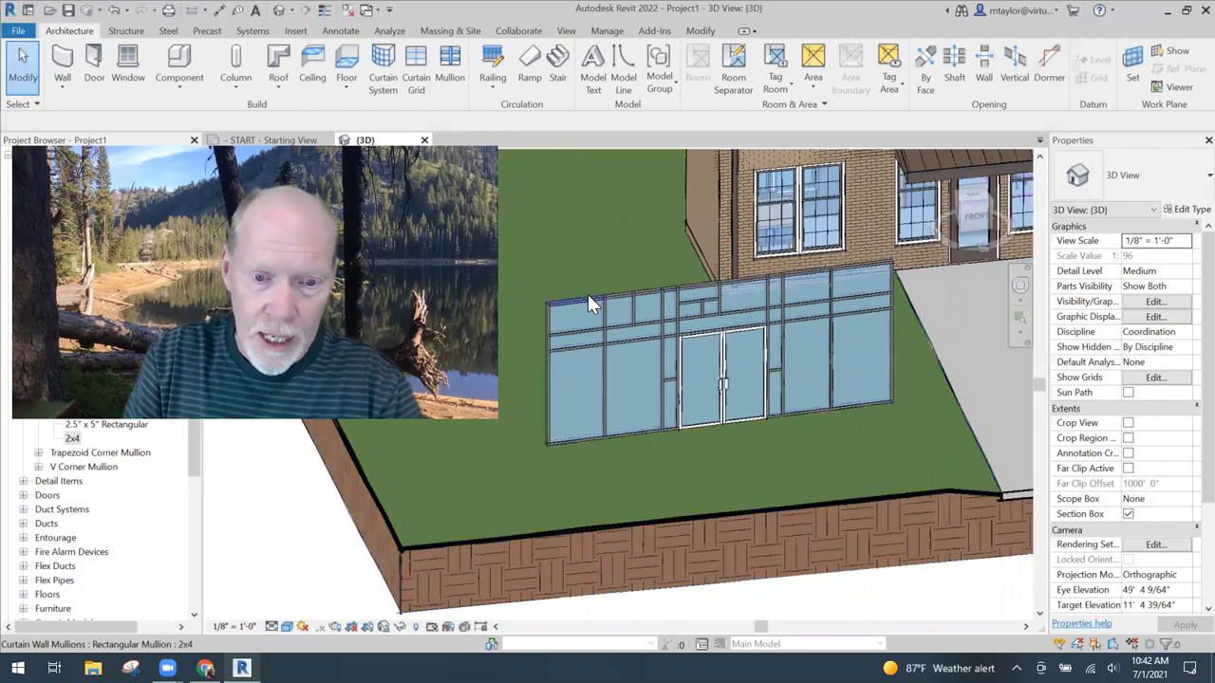
- Open the profile of the whole curtain wall for editing and look at it straight from the front
click(583, 450)
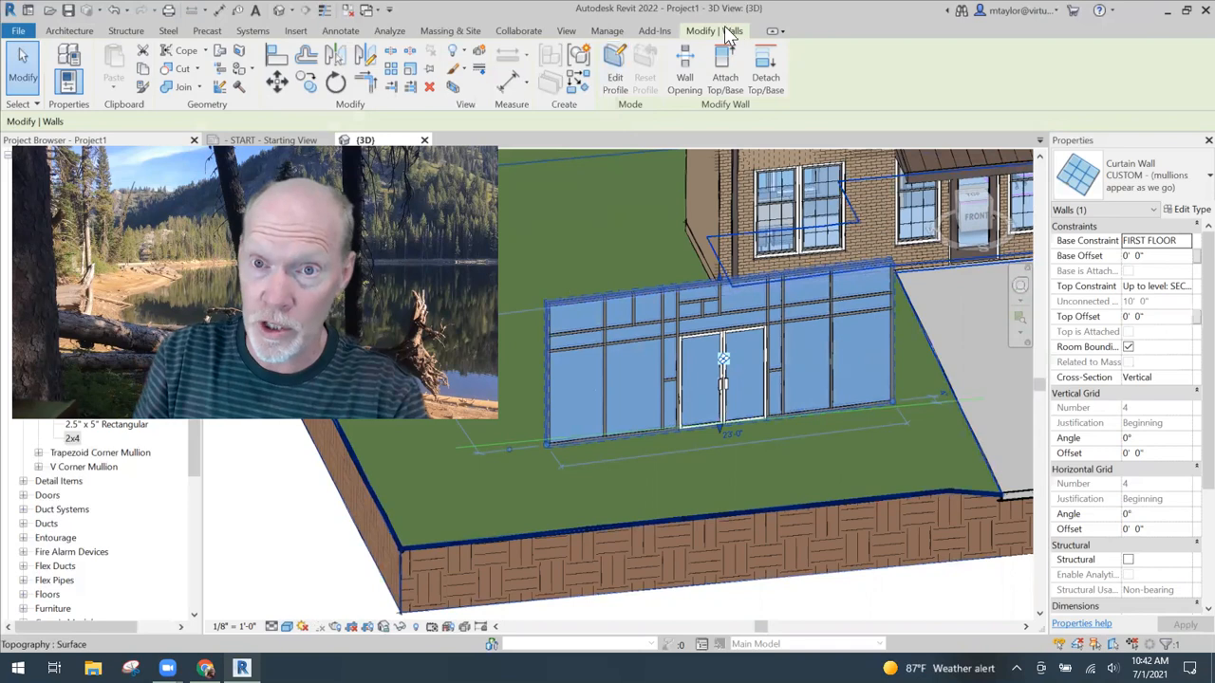
click(617, 95)
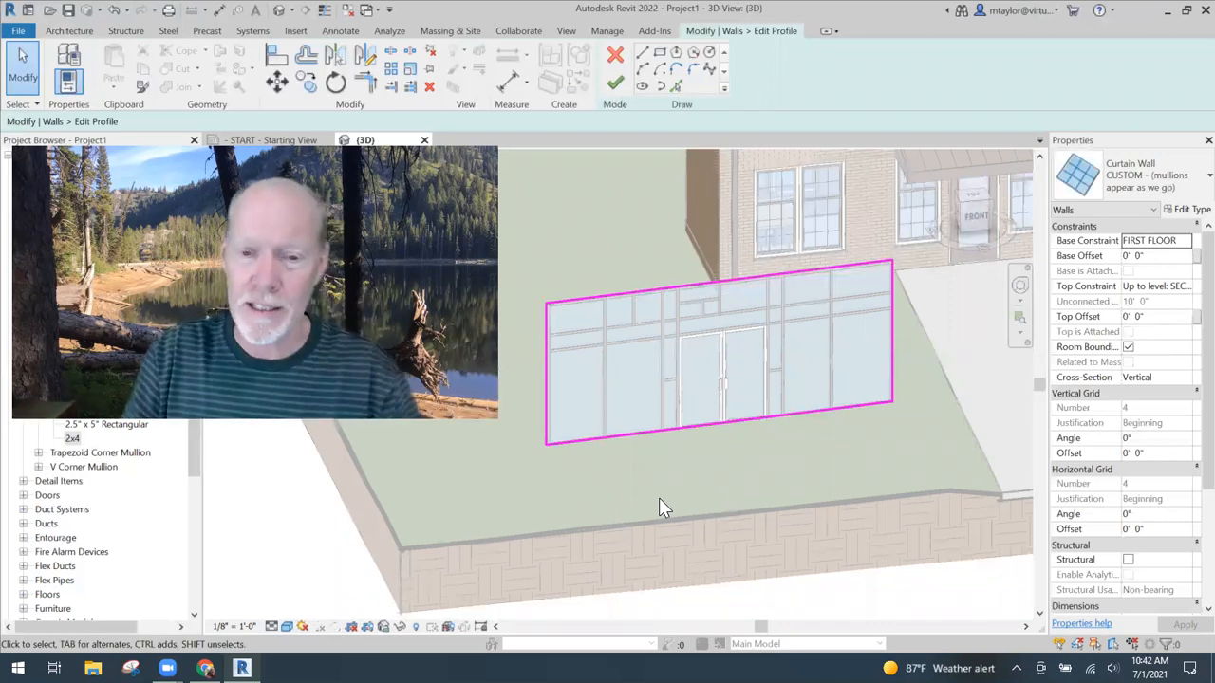
click(977, 217)
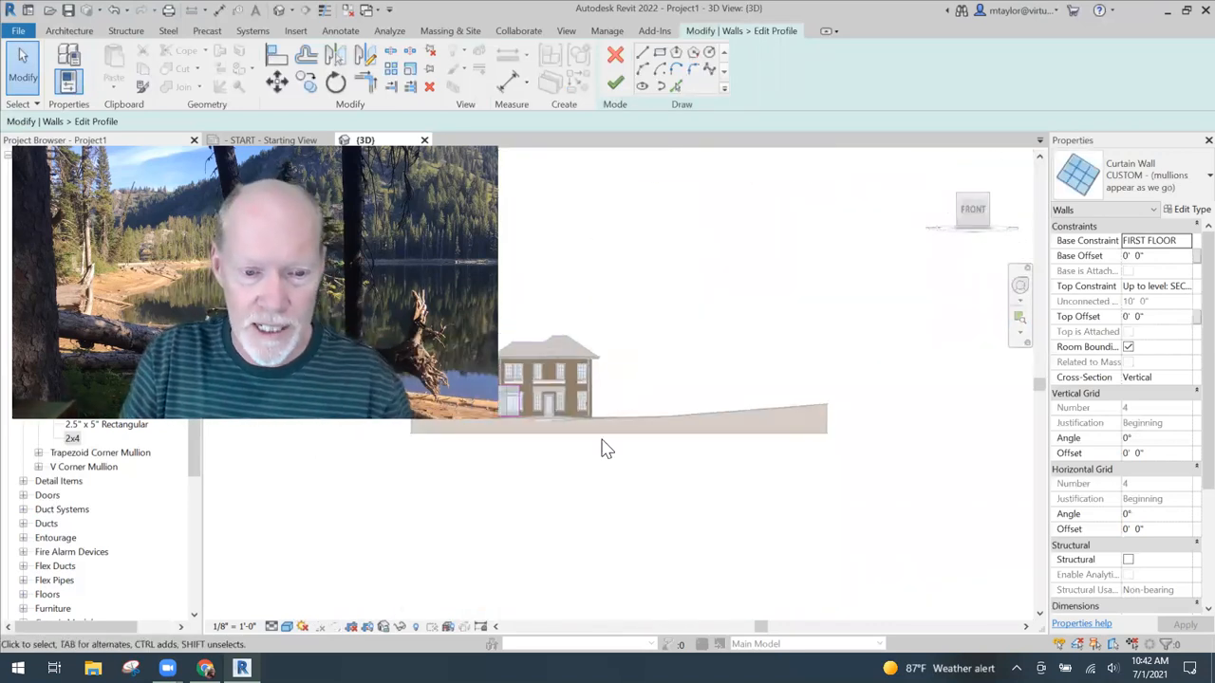
scroll(692, 399, up, 6)
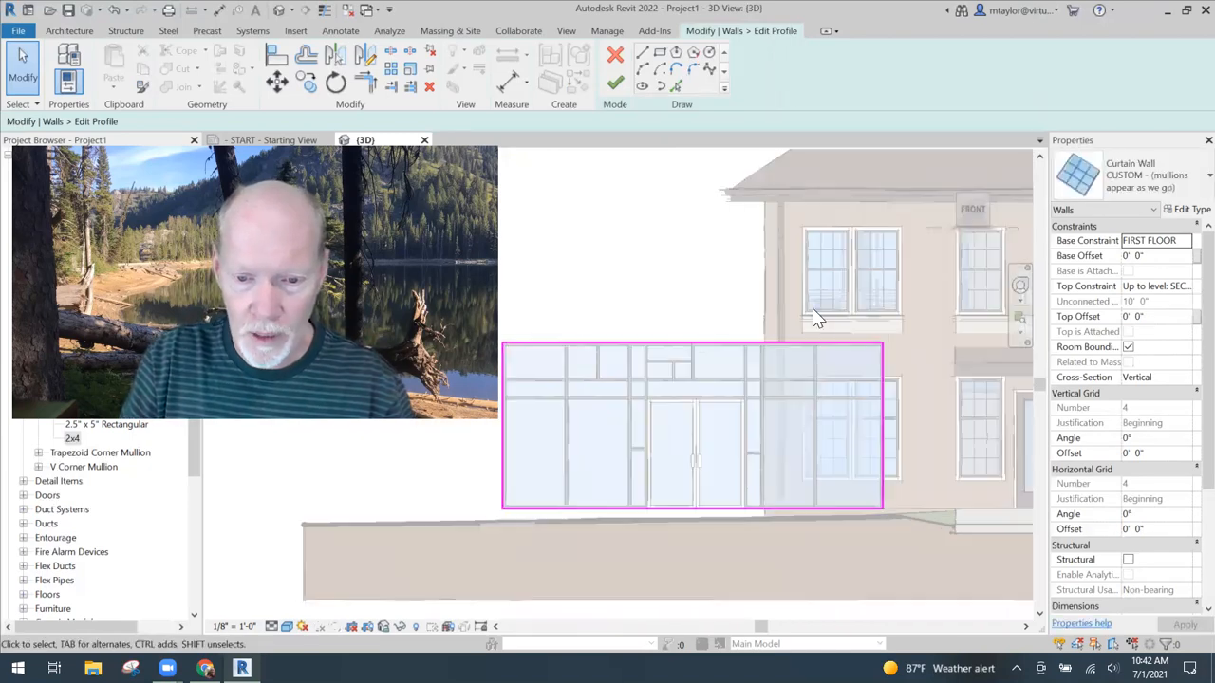
middle_drag(721, 289, 742, 226)
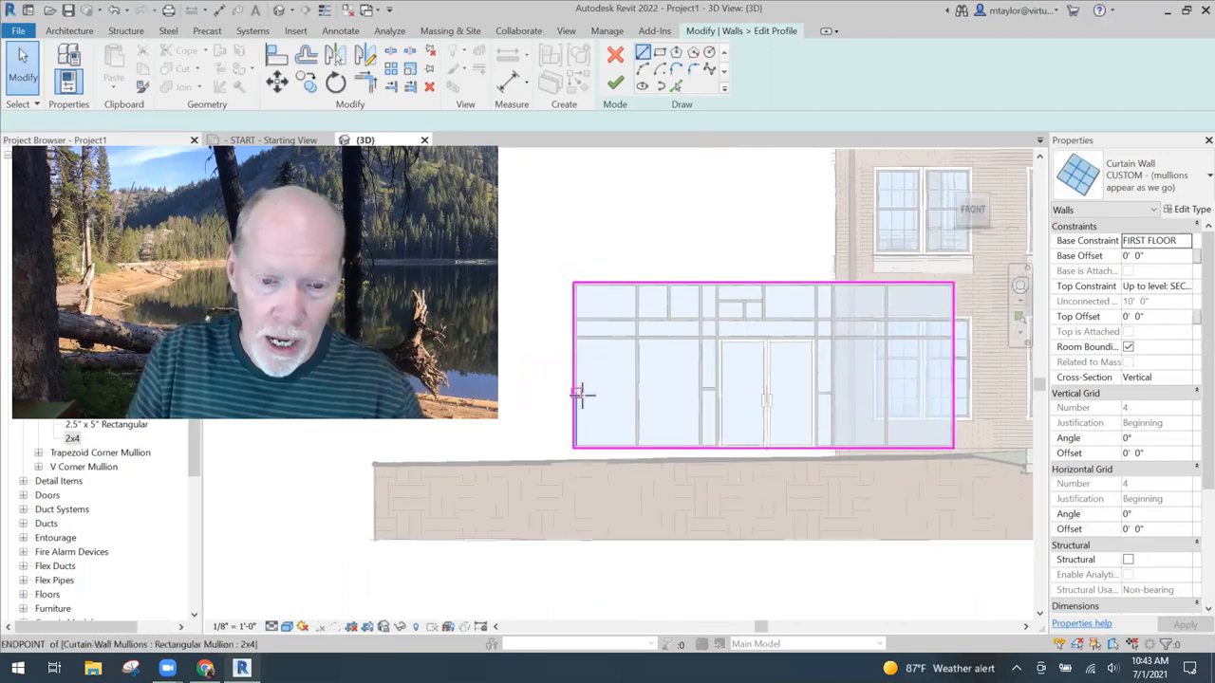
- Draw a profile line from the left edge across to the first vertical mullion, continuing straight up to the top edge
key(l)
key(i)
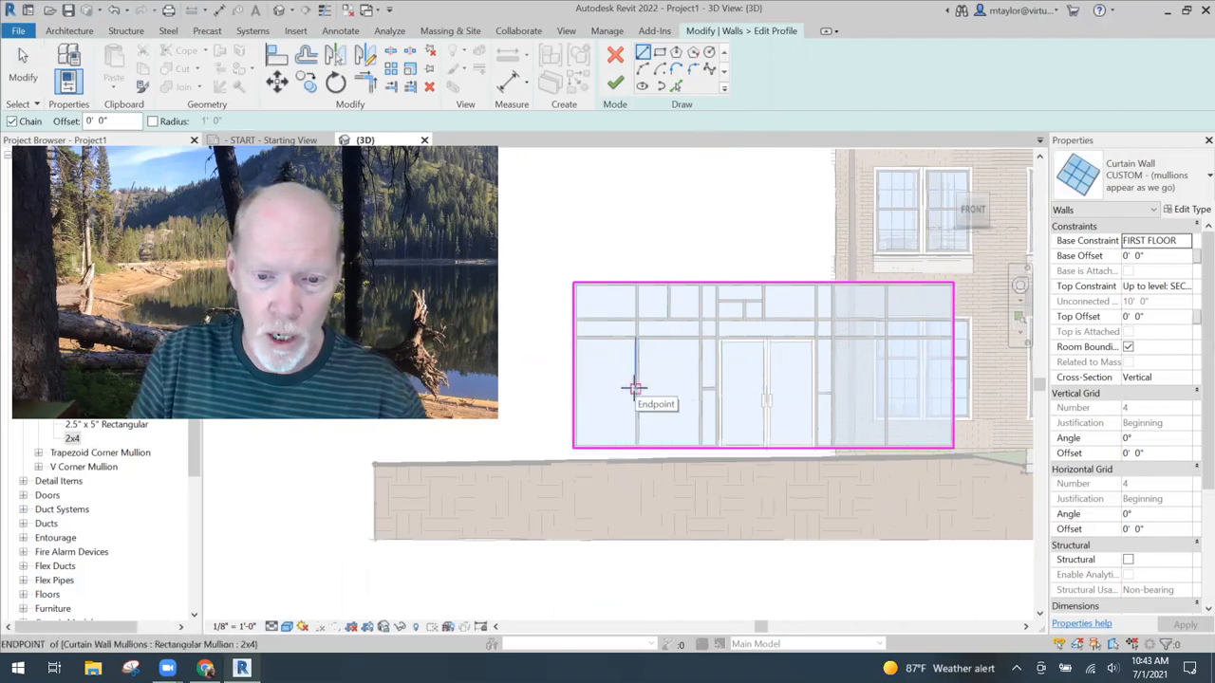
click(574, 389)
click(635, 388)
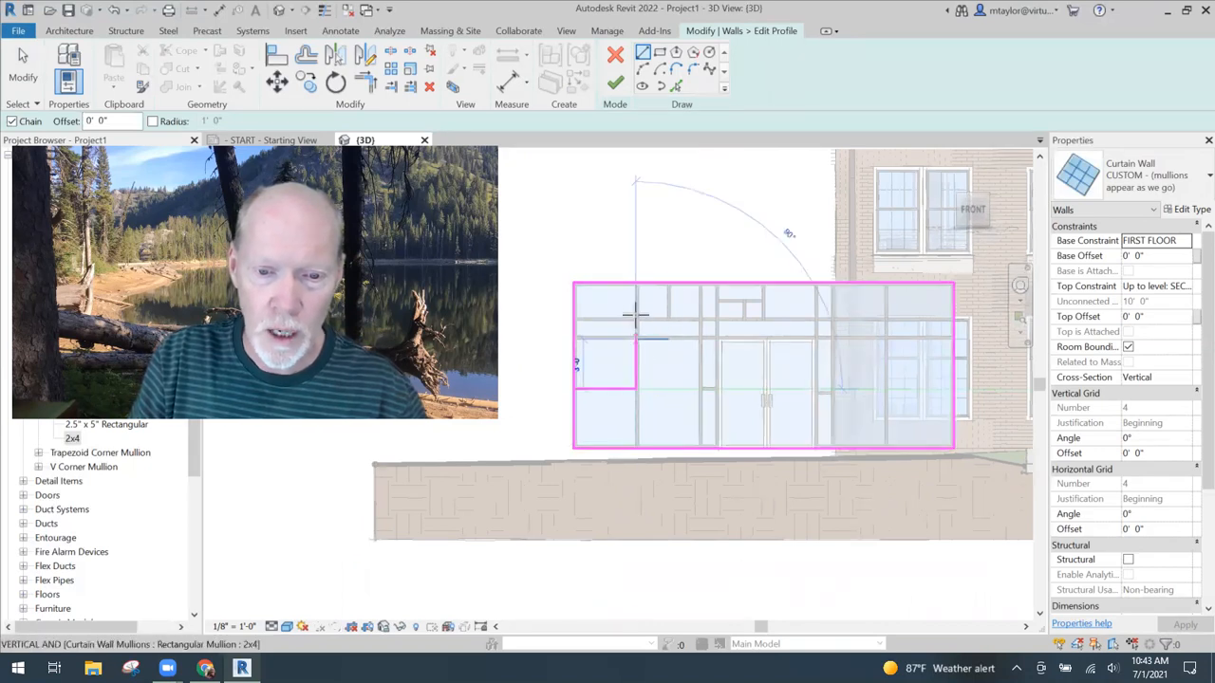
click(635, 283)
key(Escape)
key(Escape)
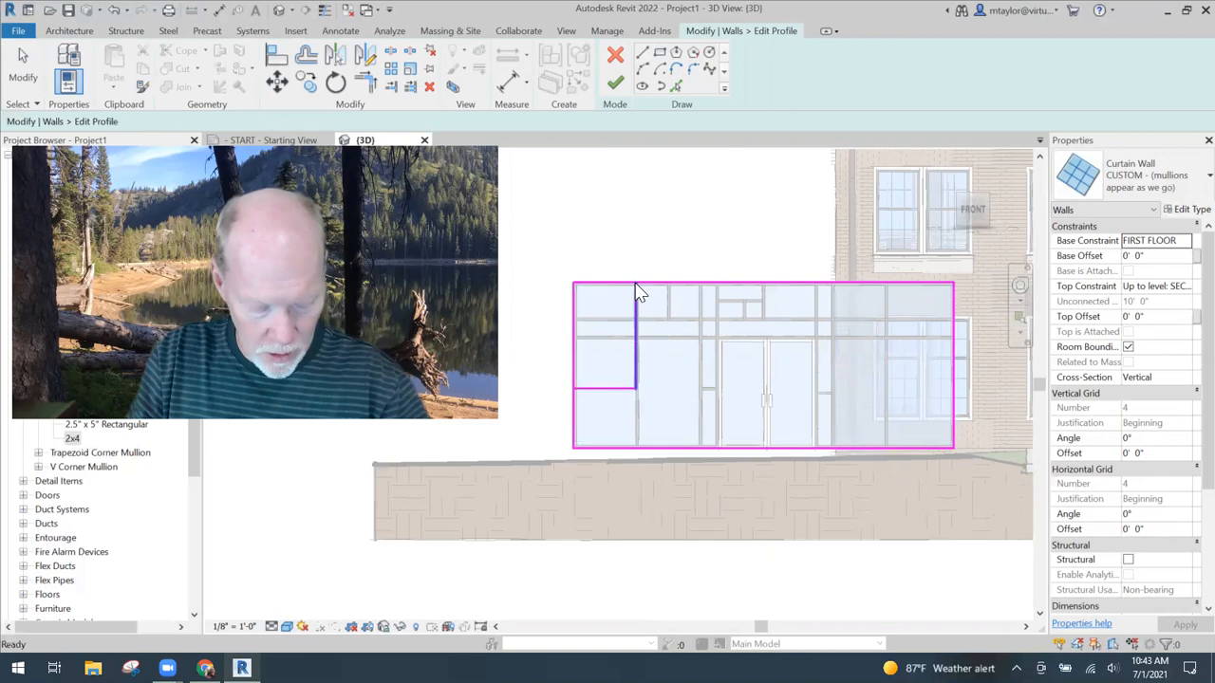
- Trim the profile's top and left edges to the new lines, cutting out the upper-left corner, and finish the profile edit
key(t)
key(r)
click(660, 283)
click(634, 323)
click(590, 389)
click(573, 407)
scroll(649, 452, down, 2)
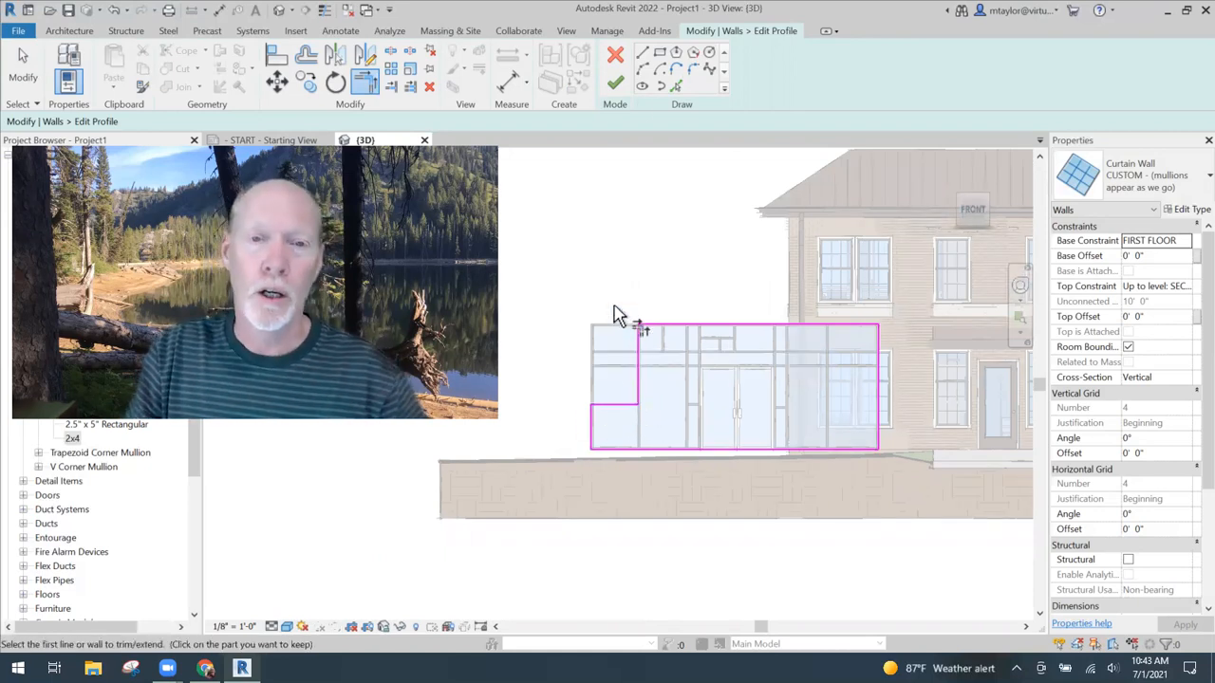
click(615, 82)
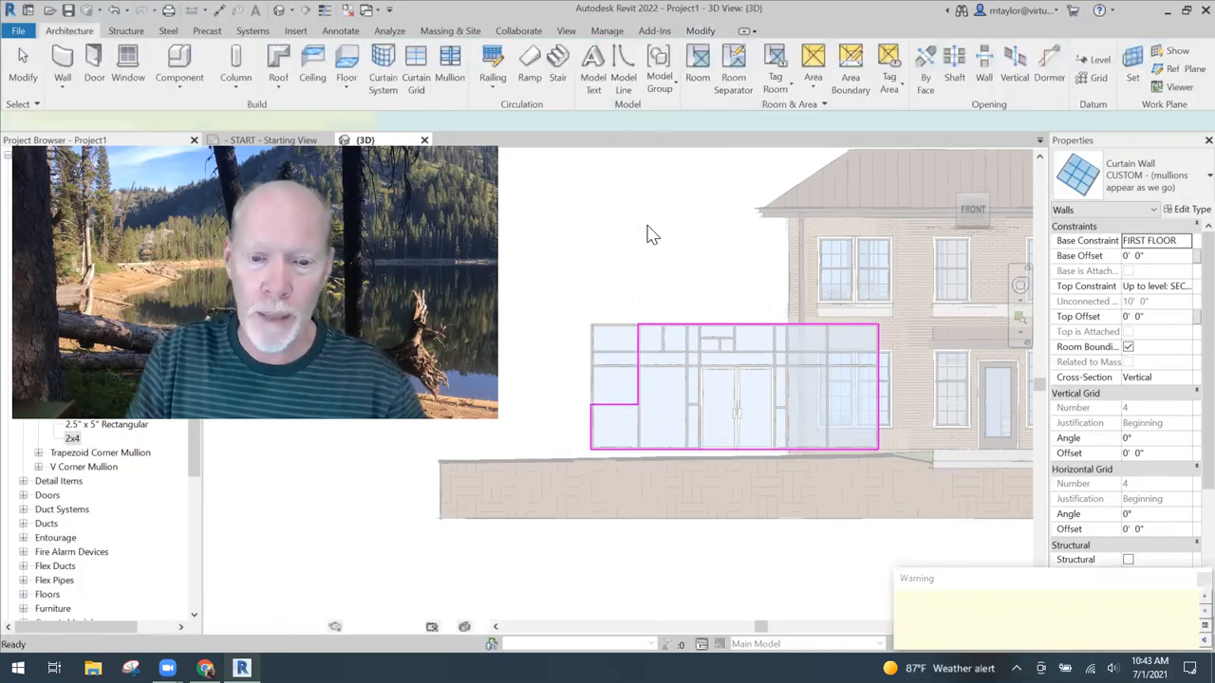
click(771, 573)
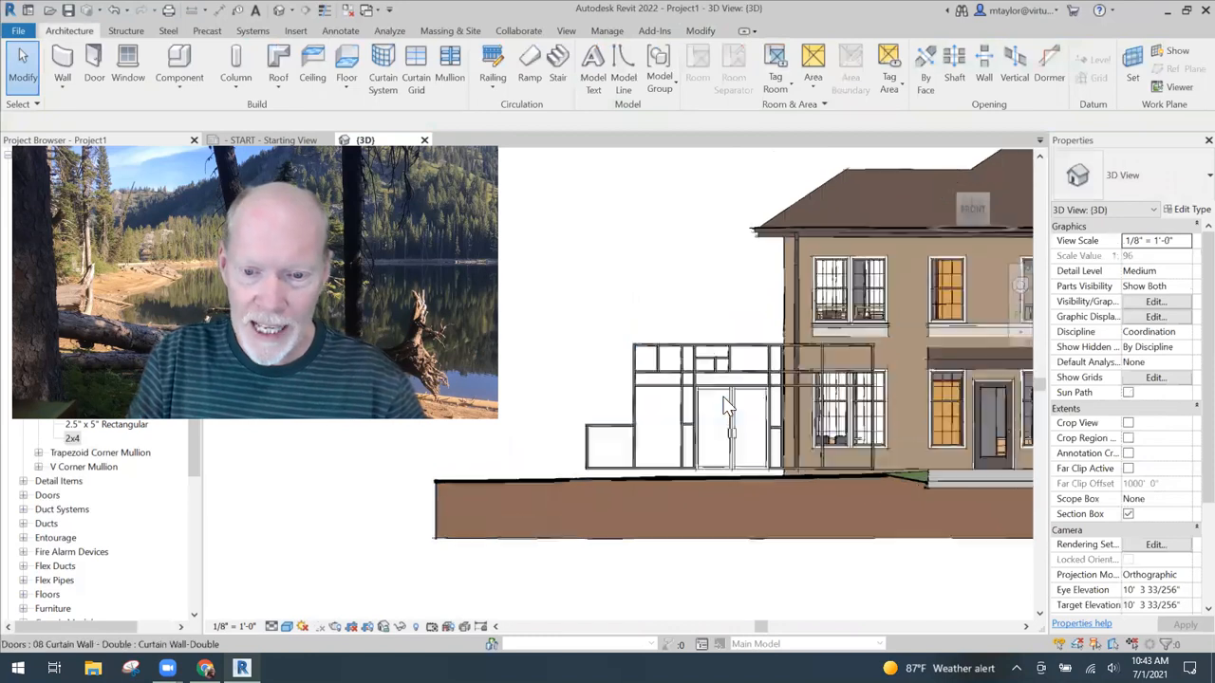
- Select the notched curtain wall and move it sideways along its length until it stands clear of the house
scroll(726, 404, up, 2)
middle_drag(722, 271, 718, 230)
middle_drag(578, 349, 623, 344)
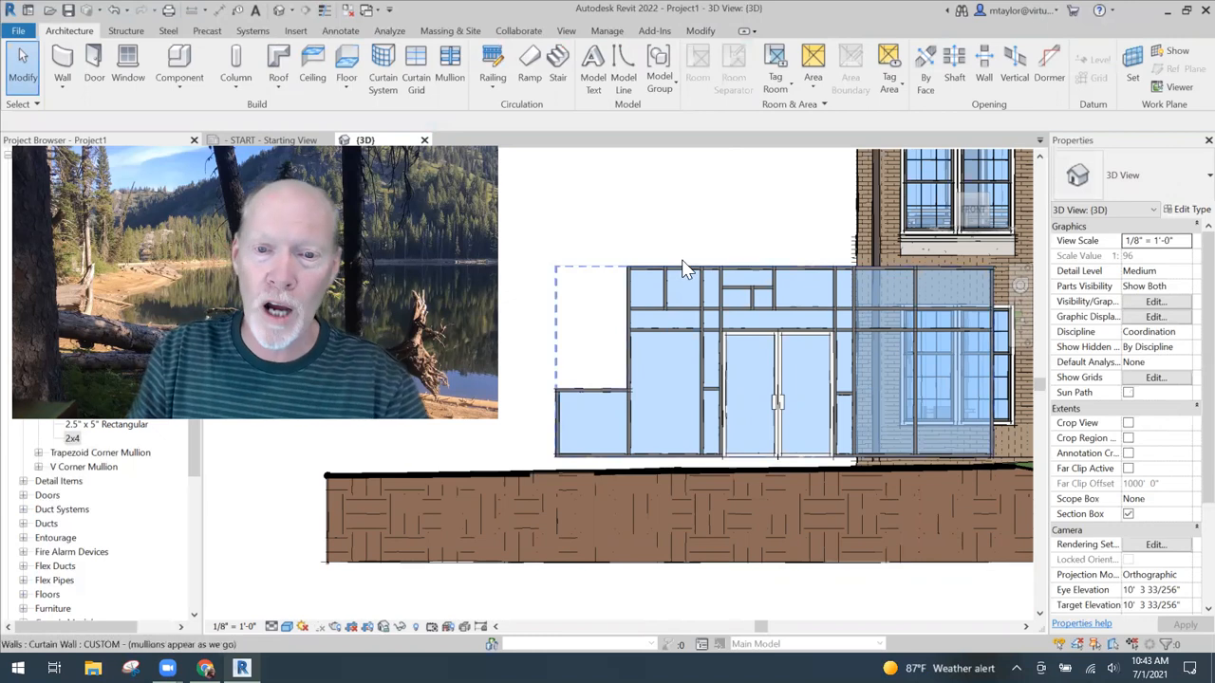
click(719, 221)
scroll(719, 223, down, 3)
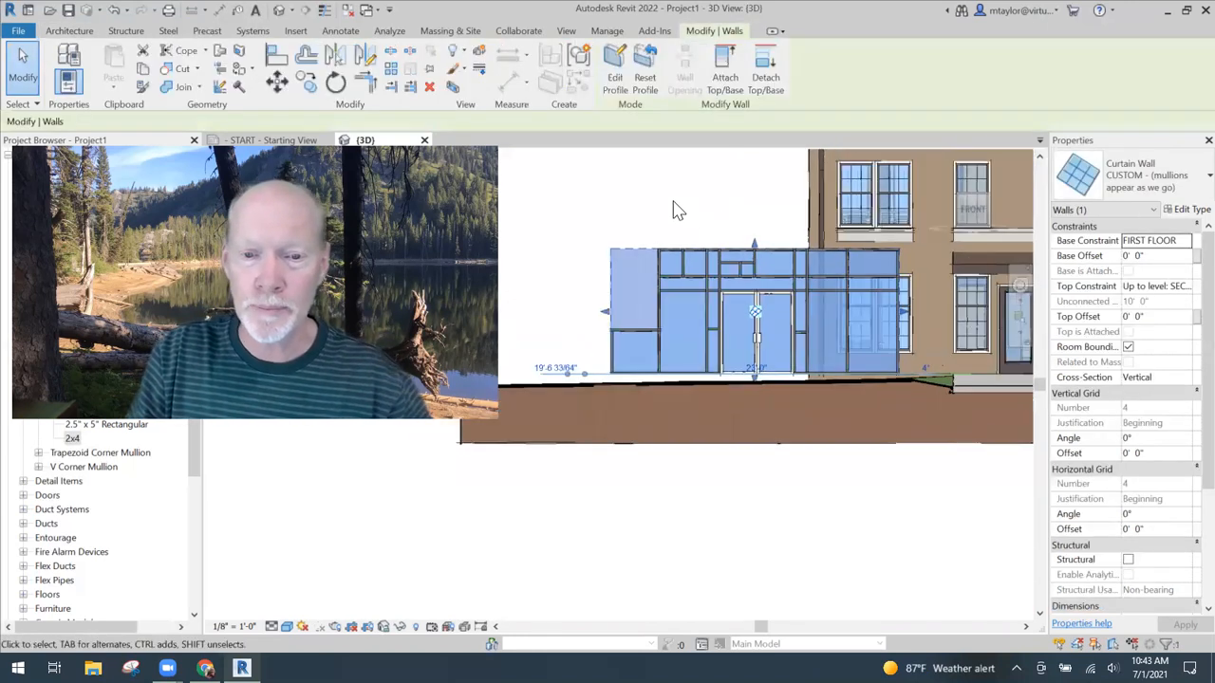
middle_drag(675, 209, 815, 225)
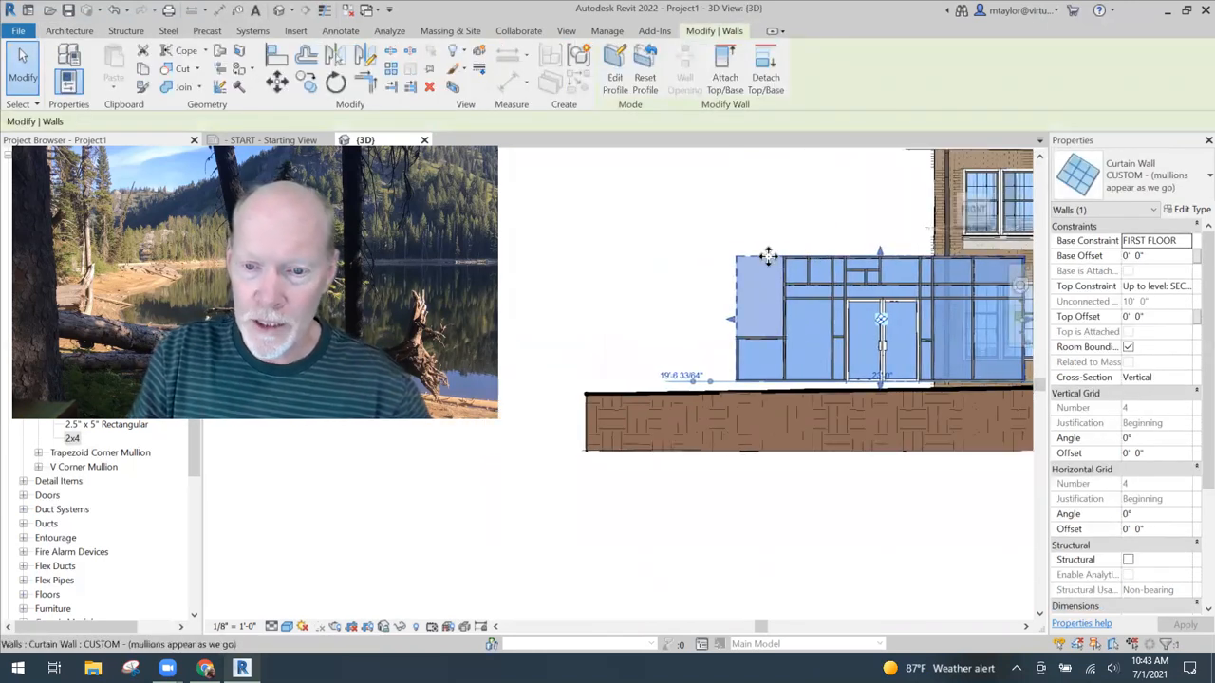
drag(769, 257, 650, 264)
drag(848, 242, 837, 246)
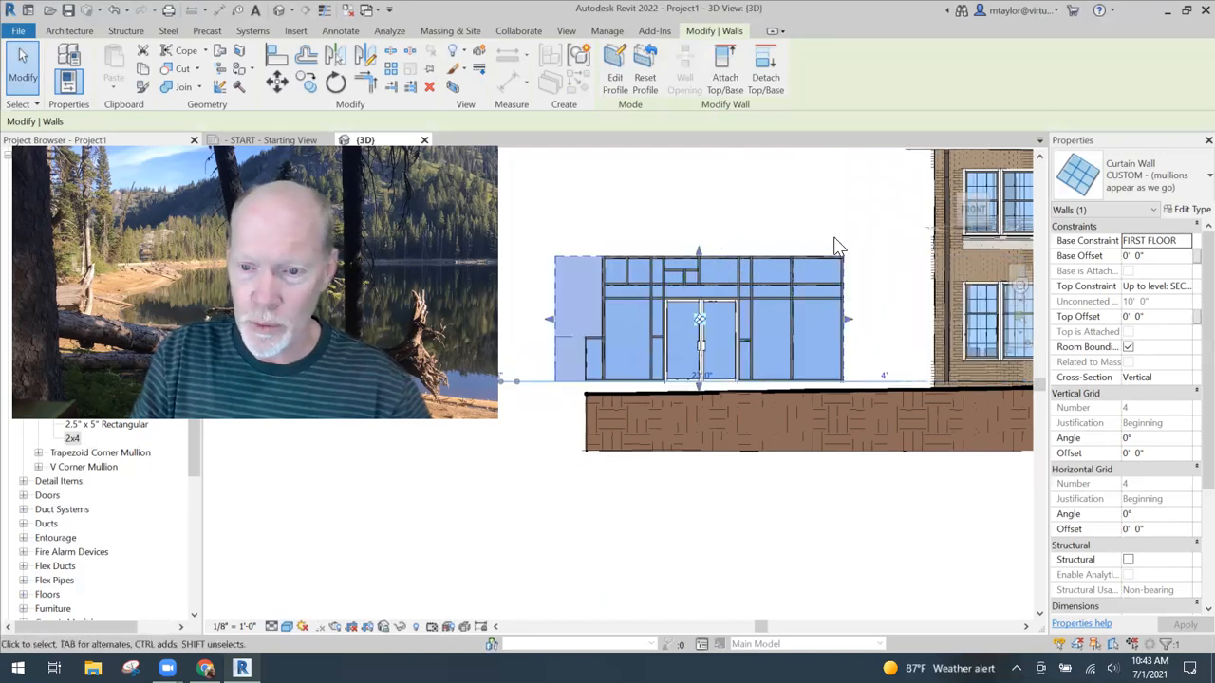
- Open the curtain wall's profile for editing and draw a slanted line from the upper-right corner outward to base level
click(610, 93)
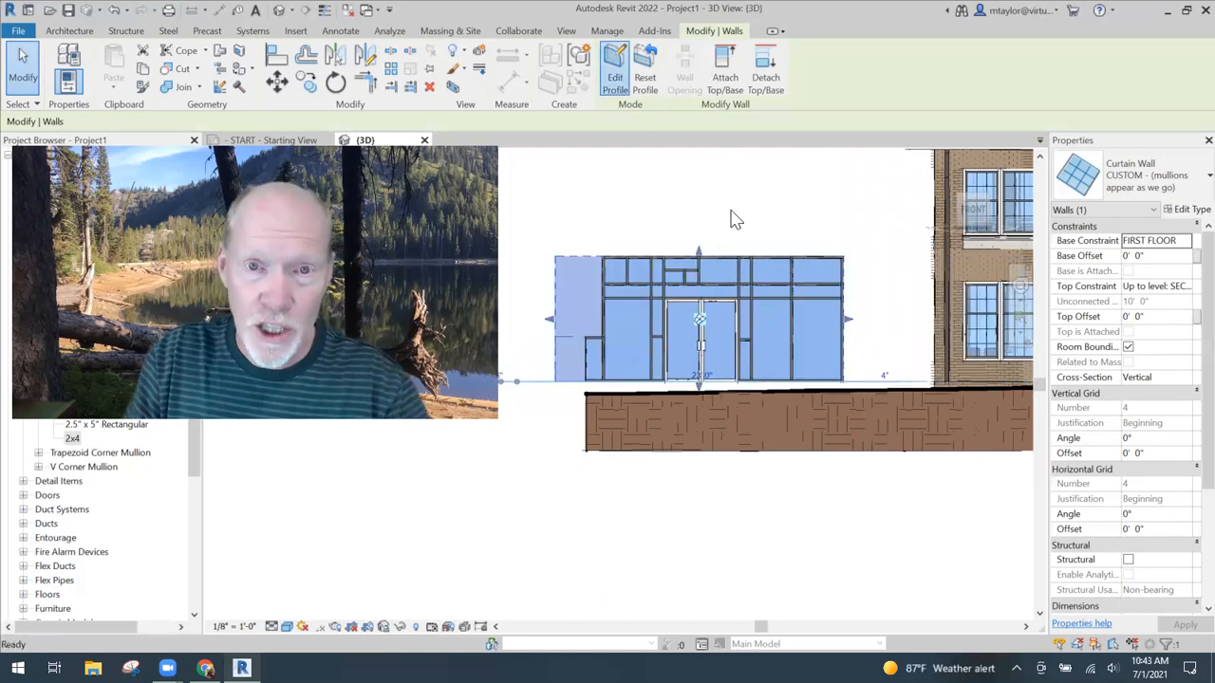
middle_drag(864, 238, 788, 209)
click(644, 54)
click(788, 255)
click(825, 361)
key(Escape)
key(Escape)
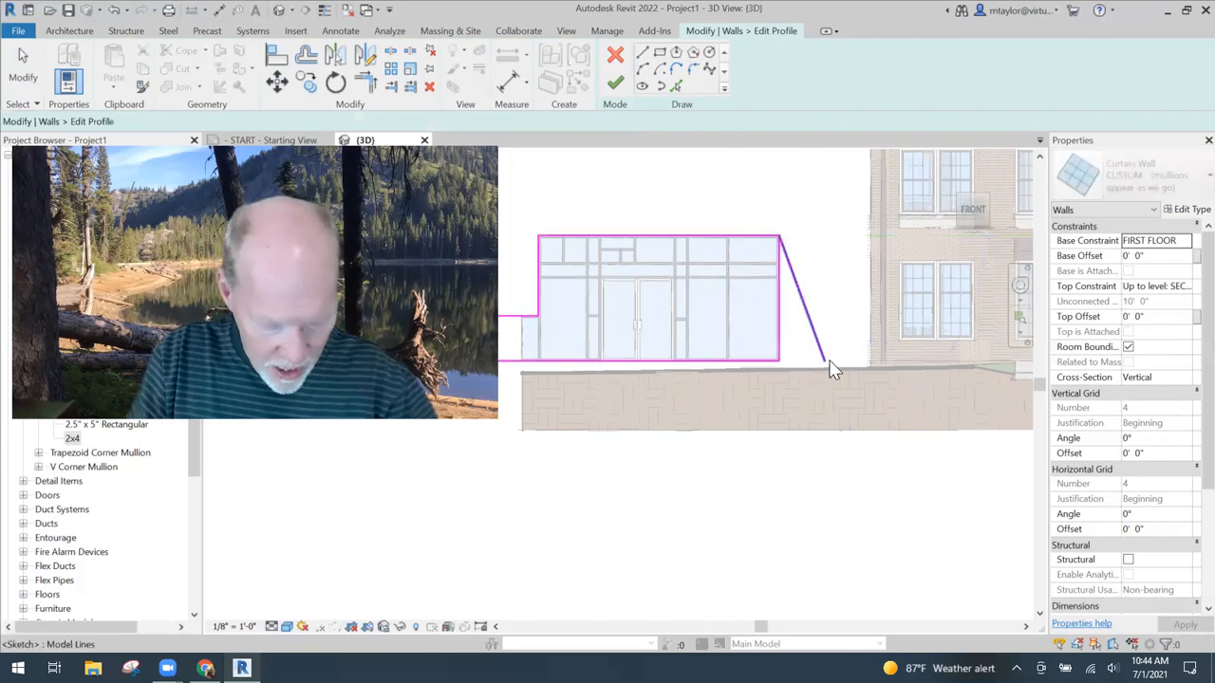
- Extend the profile's bottom edge to meet the slanted line and delete the old vertical right edge
key(t)
key(r)
click(765, 361)
click(816, 337)
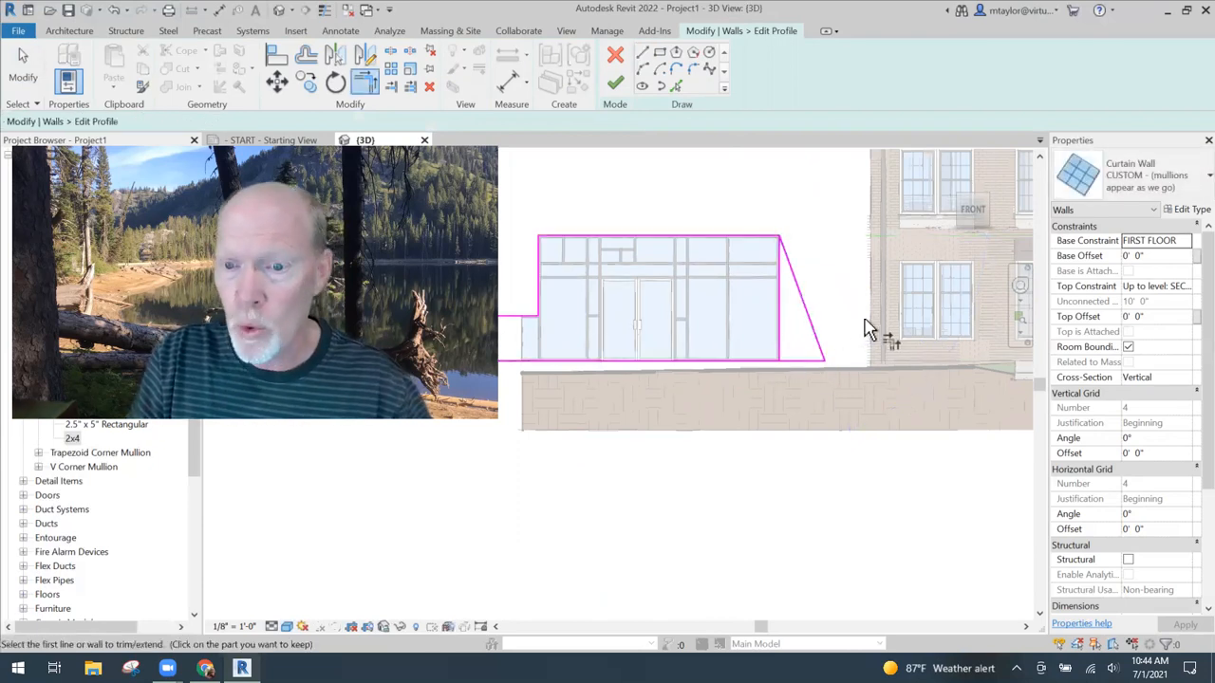
key(Escape)
click(779, 321)
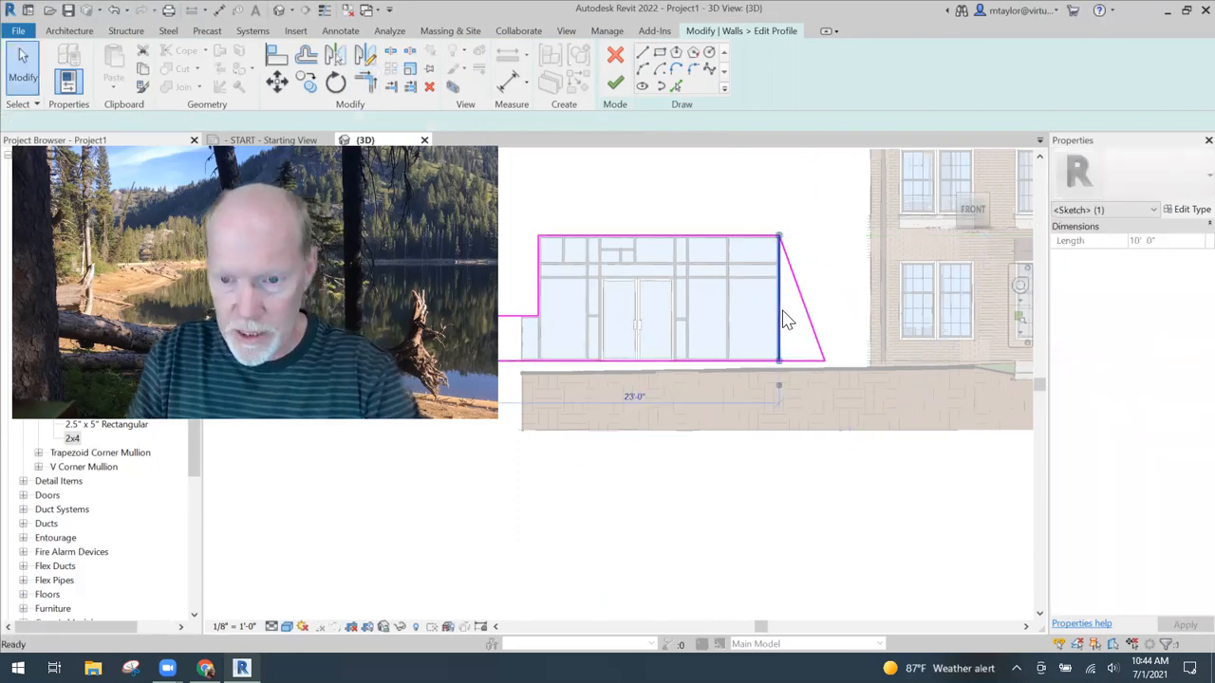
key(Delete)
- Finish the profile edit, deleting the mullions that can no longer be created on the curtain wall
scroll(786, 320, down, 2)
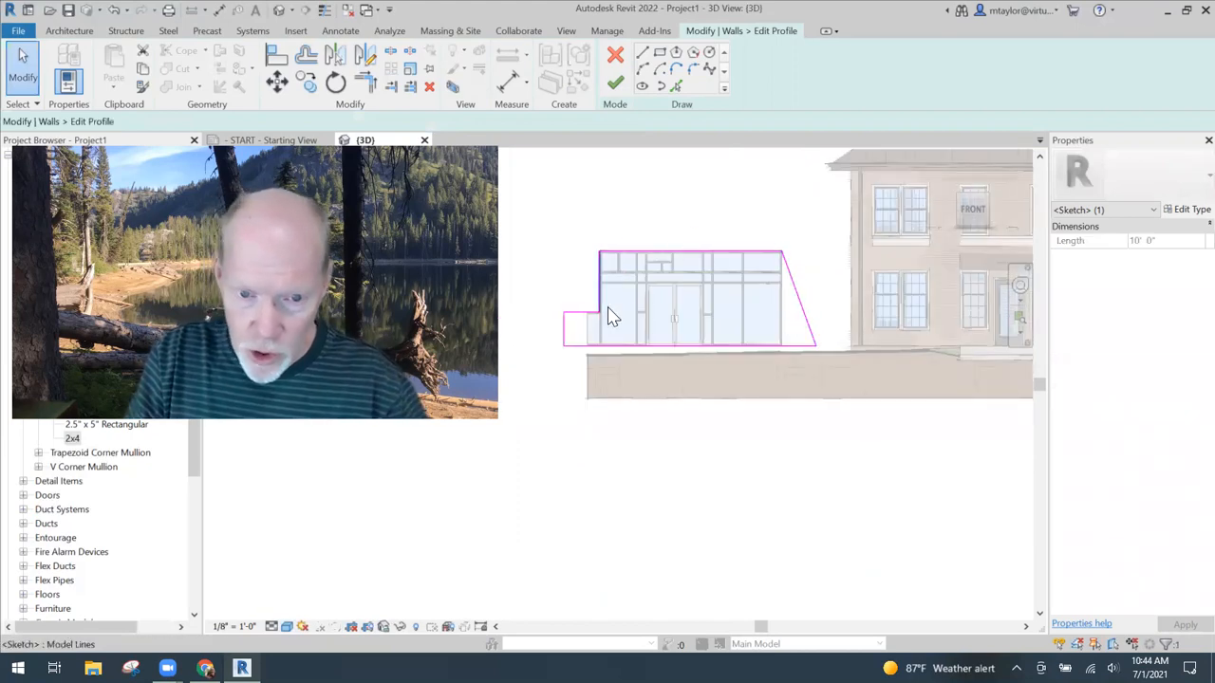
scroll(692, 316, up, 1)
middle_drag(692, 316, 746, 331)
click(615, 84)
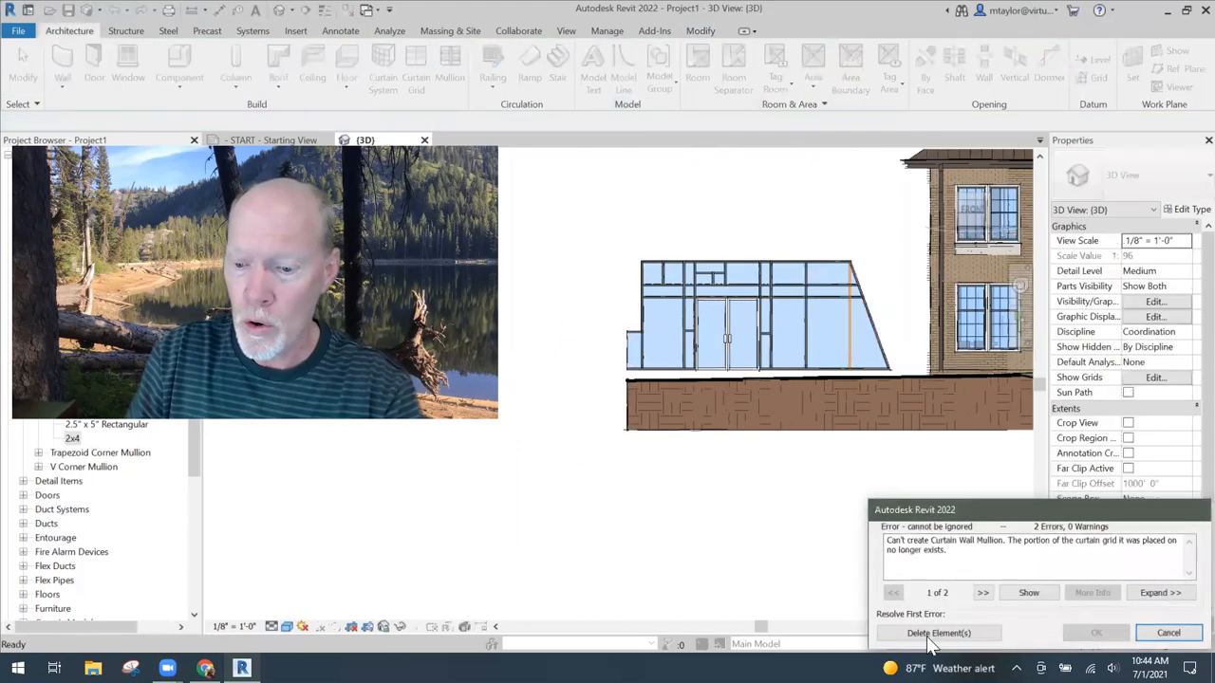
click(932, 634)
click(877, 305)
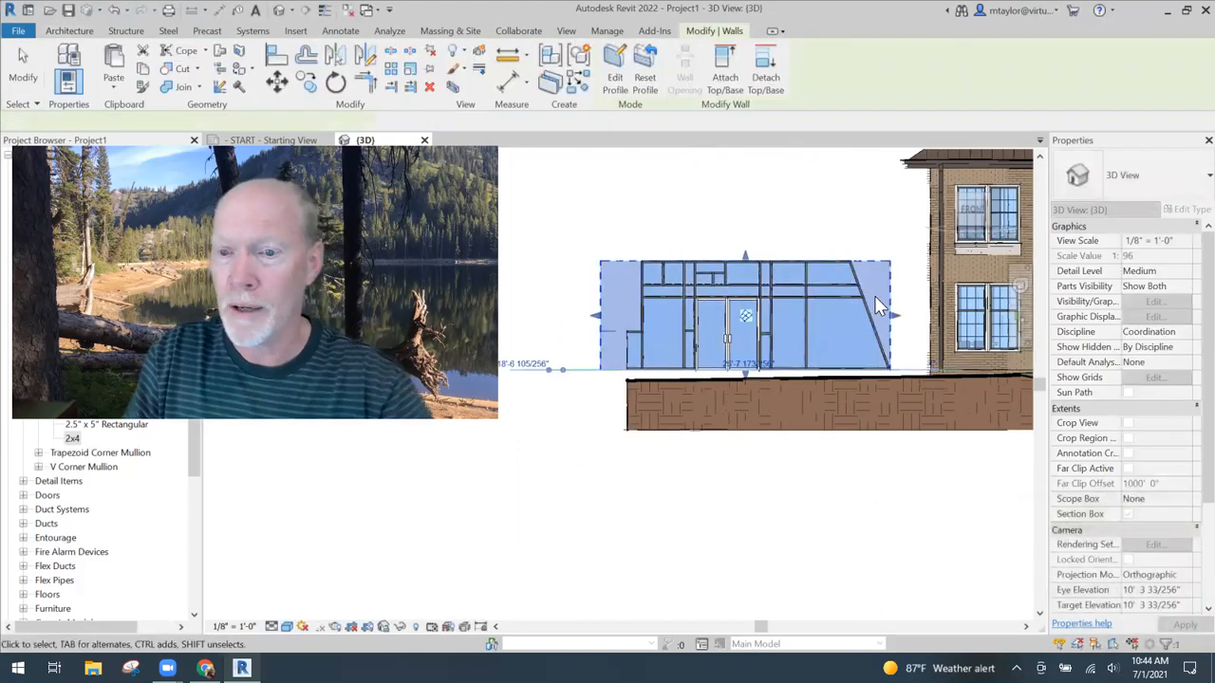
scroll(876, 306, up, 3)
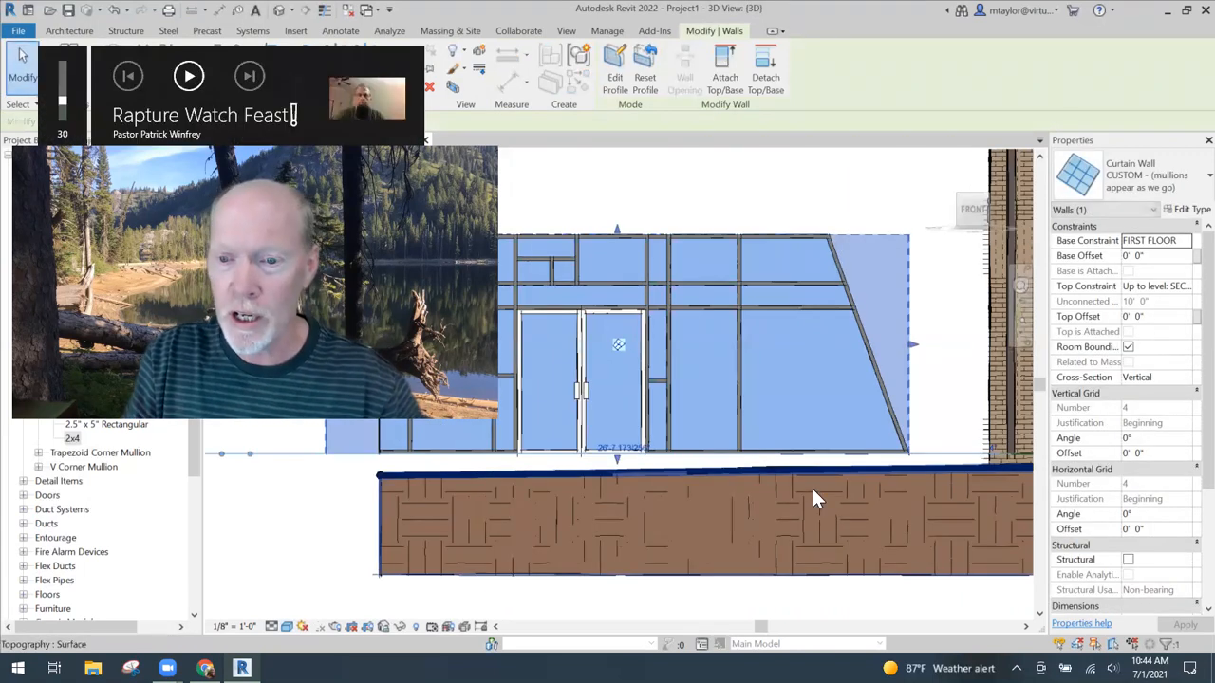
key(Escape)
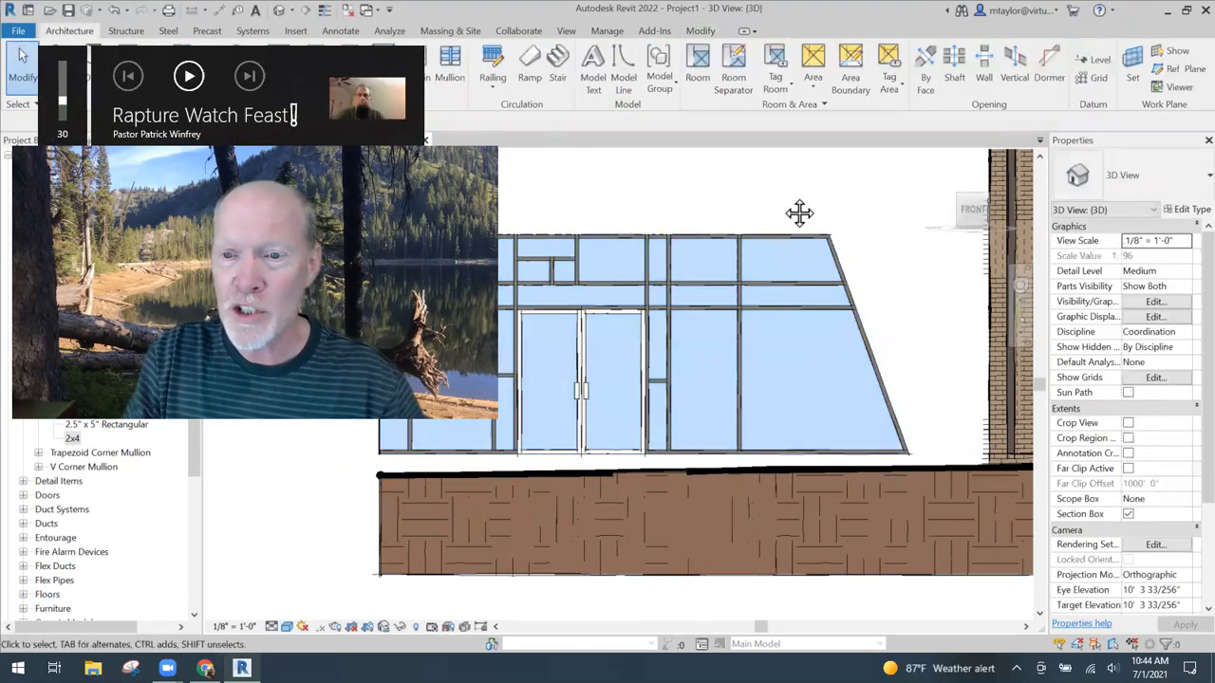
- Add all-segment curtain grid lines to the wall: one vertical through the sloped end bay and one horizontal at mid-height of its lower panel
middle_drag(800, 213, 868, 217)
scroll(828, 198, down, 1)
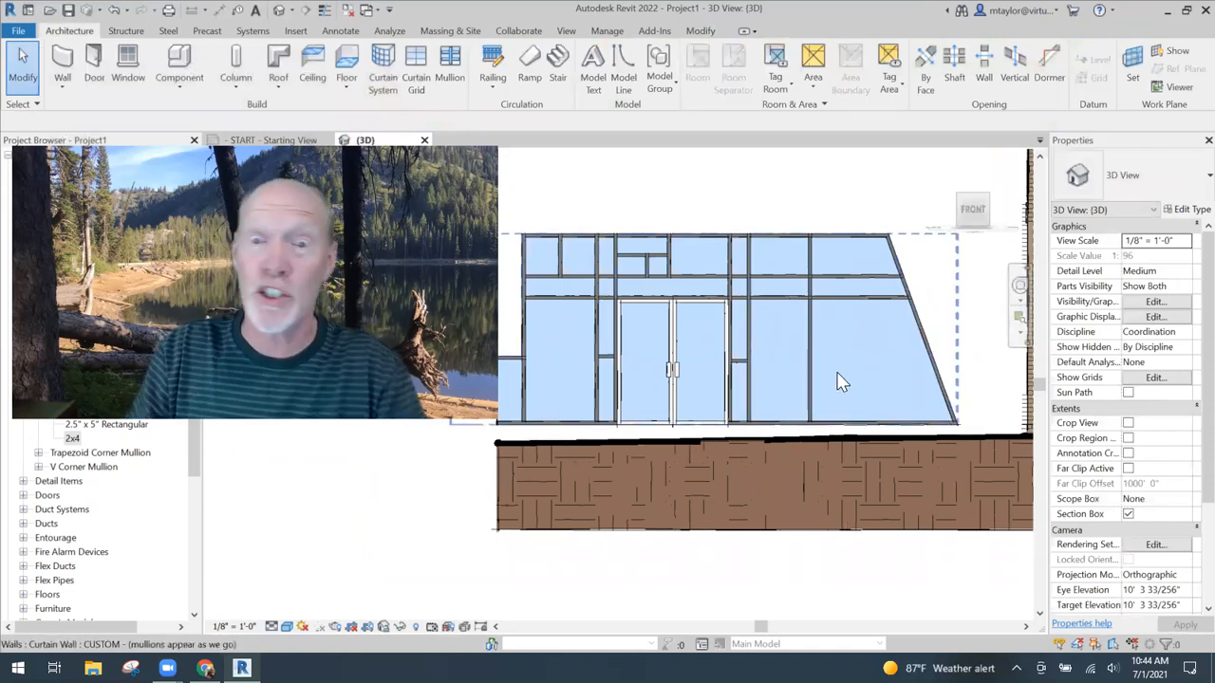
middle_drag(852, 382, 819, 361)
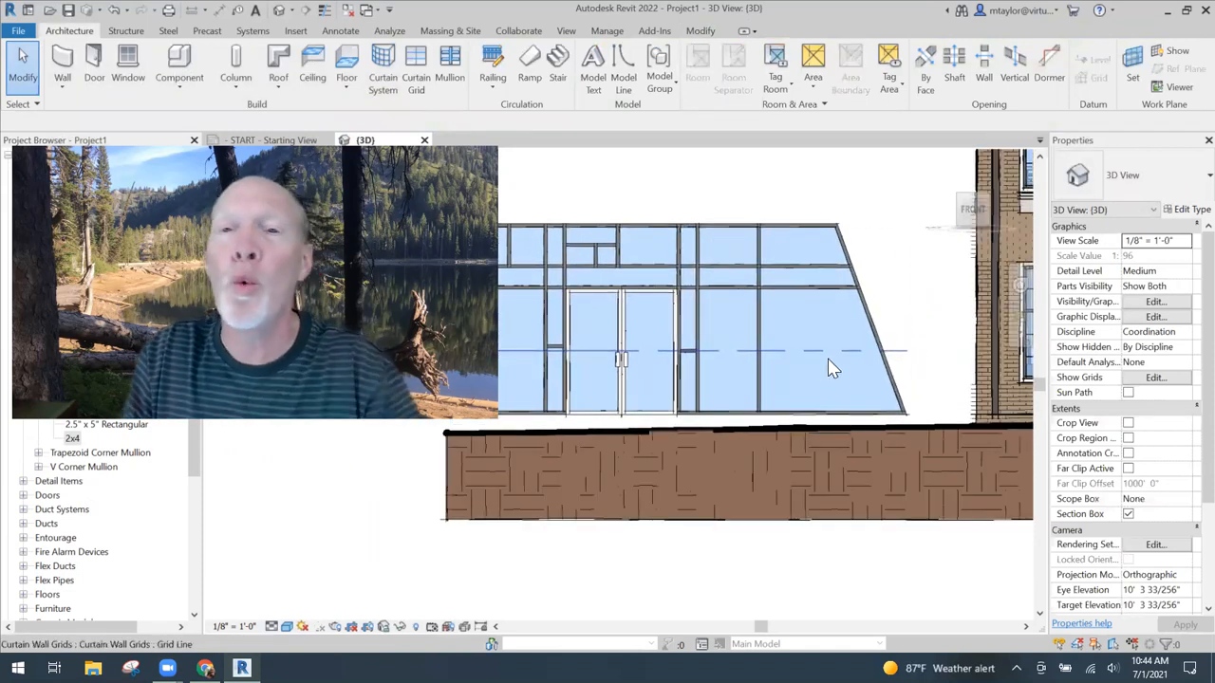
click(421, 85)
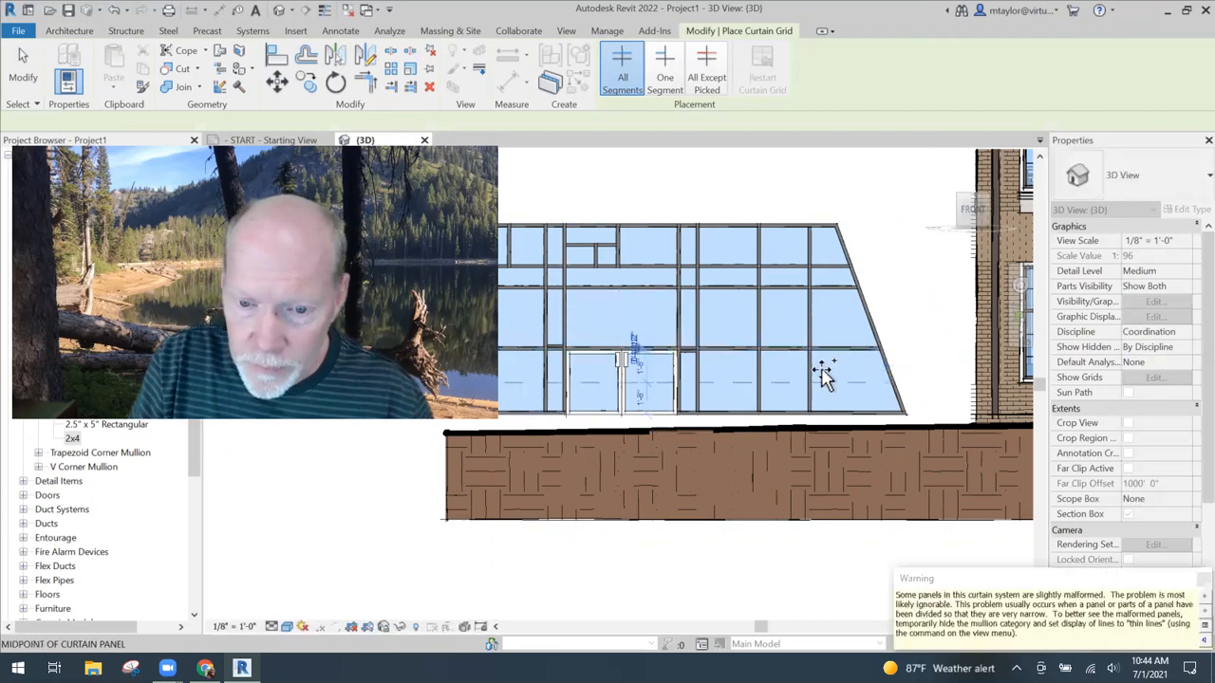
scroll(711, 352, down, 2)
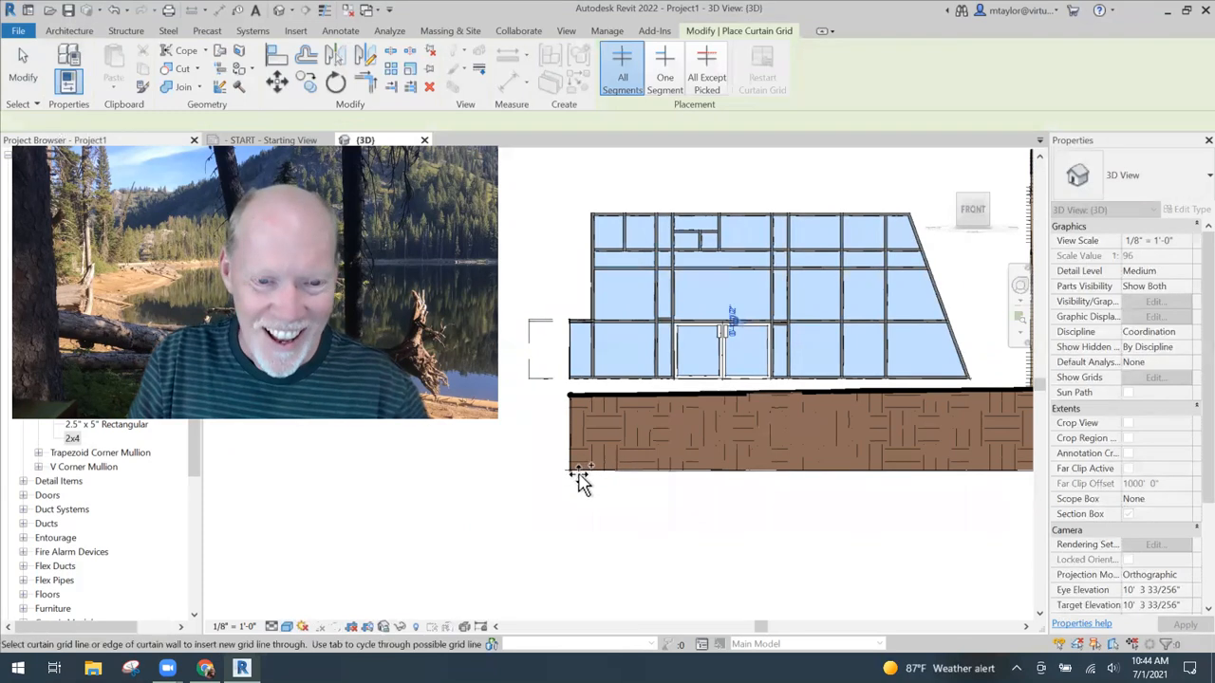
key(Escape)
key(Escape)
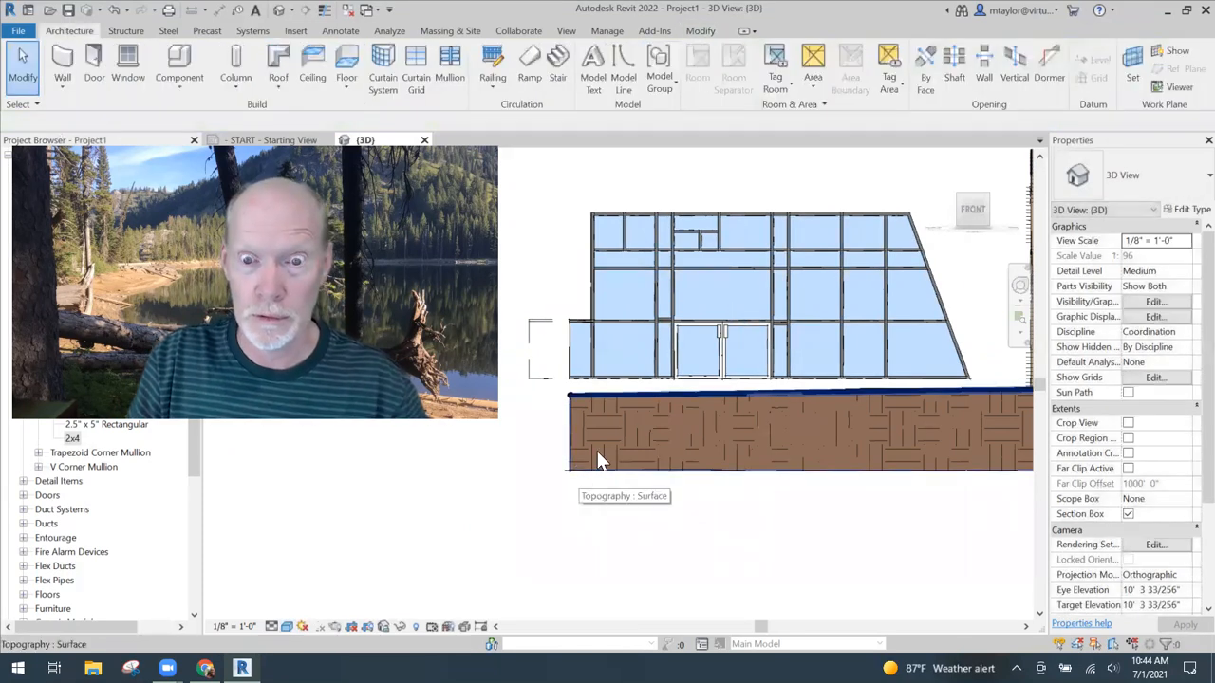
- Try to delete the short mullion segment directly above the double door
scroll(703, 321, up, 3)
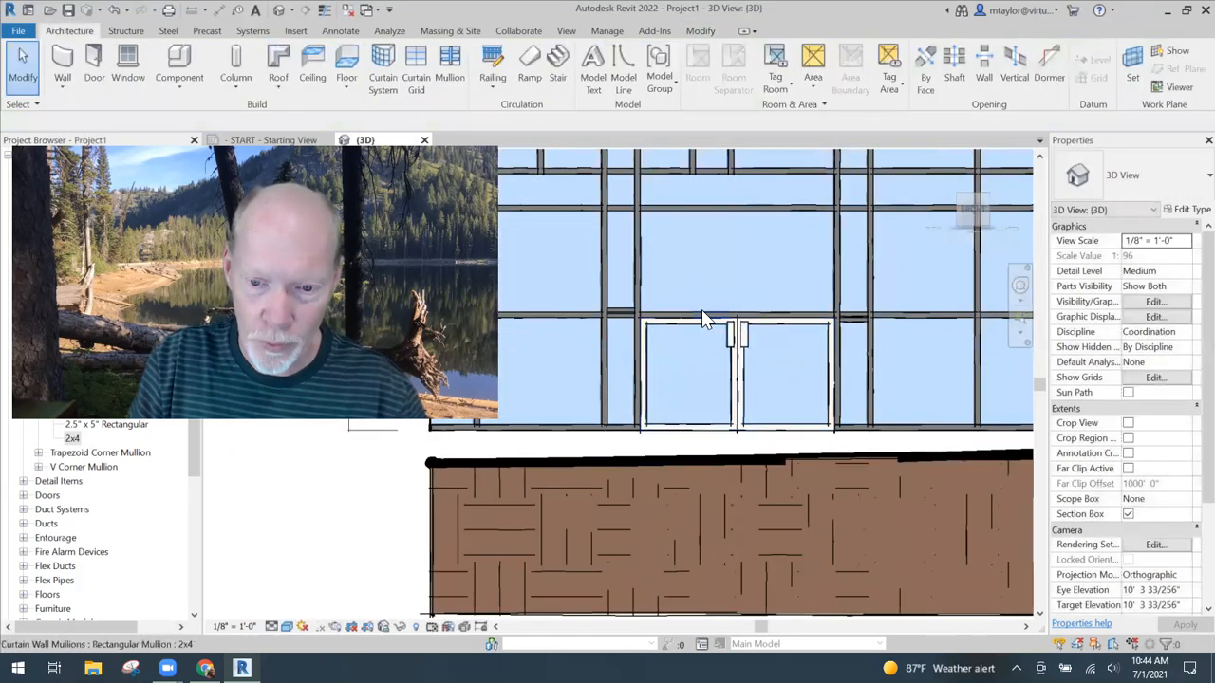
click(704, 314)
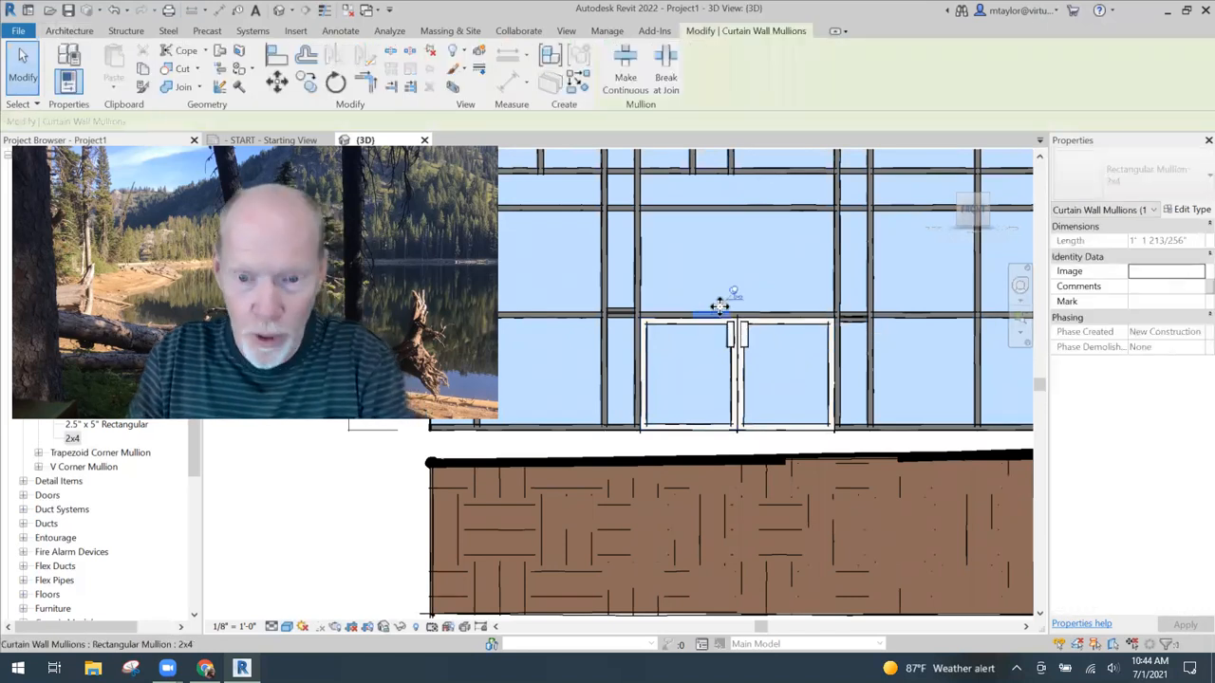
key(Delete)
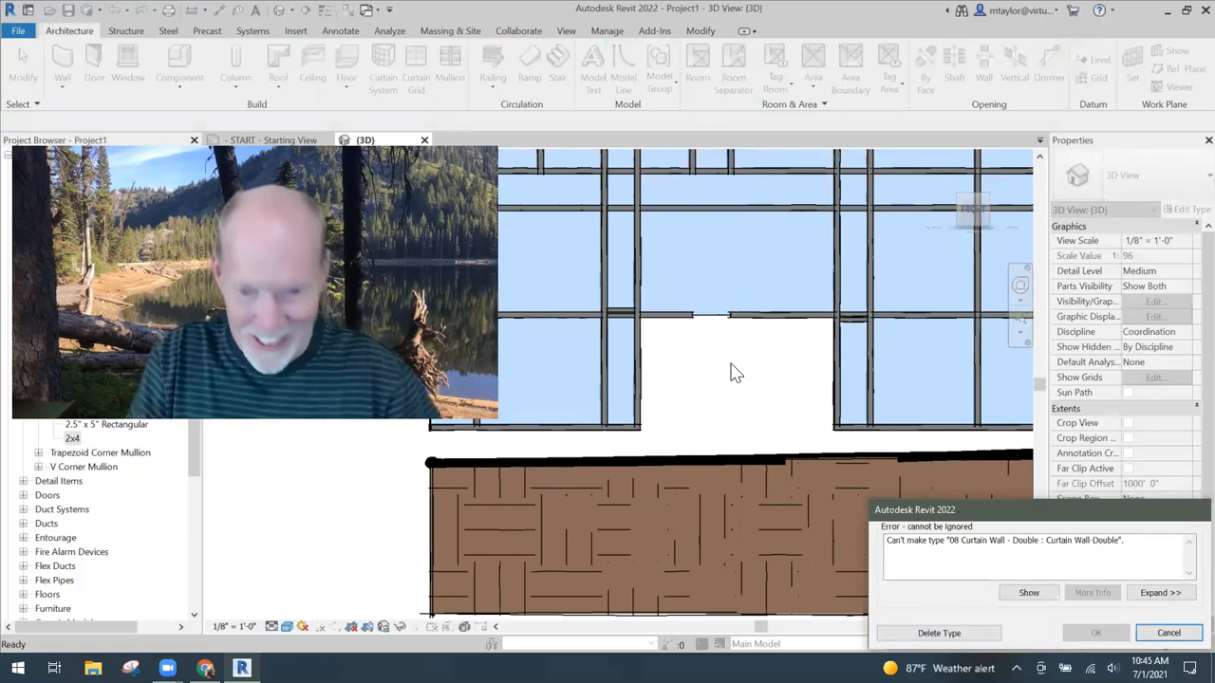
click(1167, 633)
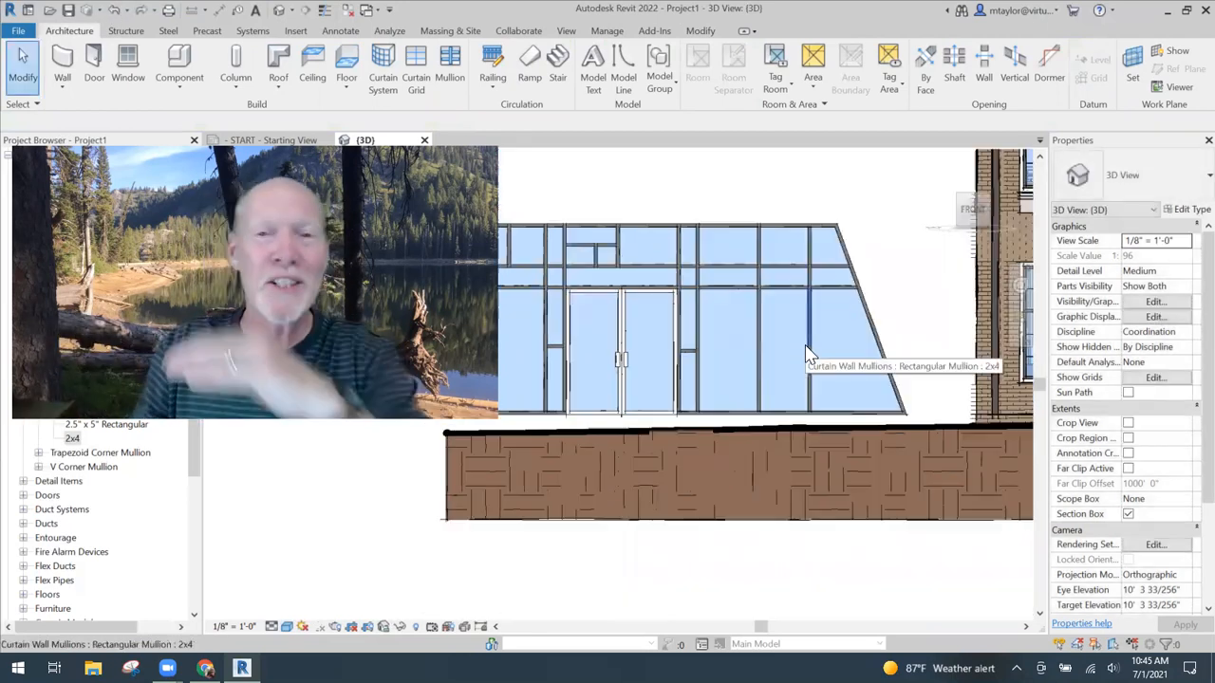
- Subdivide the sloped end panel and the panel beside it with One Segment curtain grid lines, two horizontal and one vertical
click(415, 72)
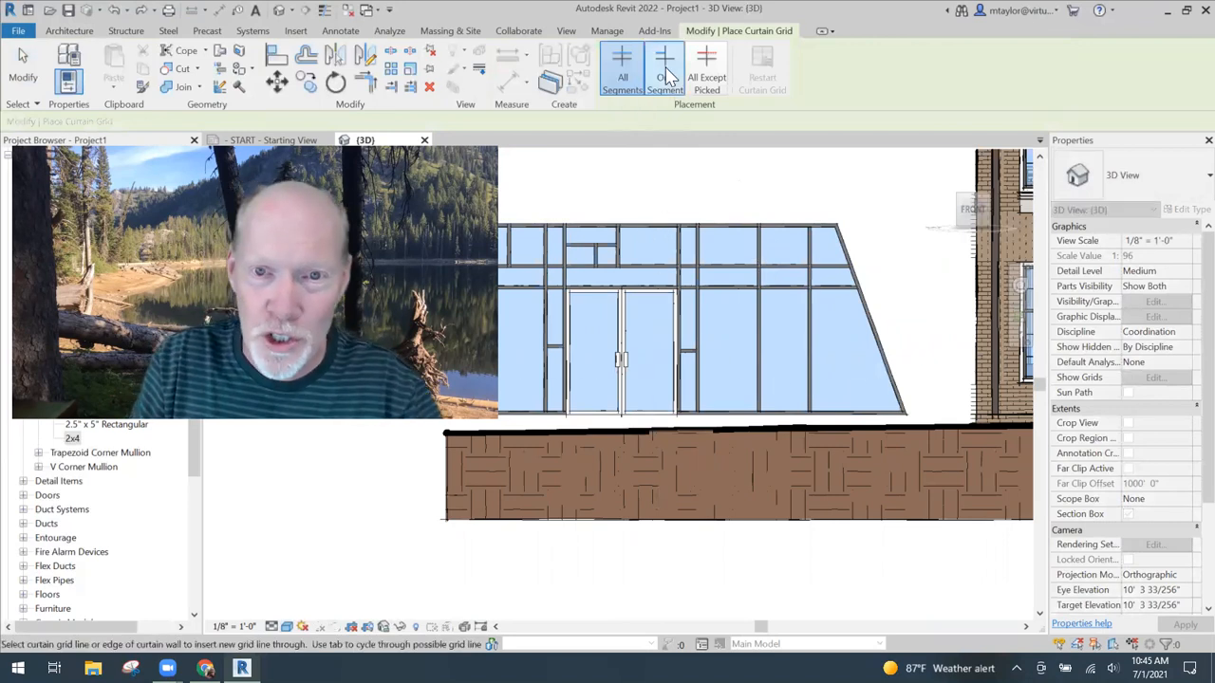
click(665, 71)
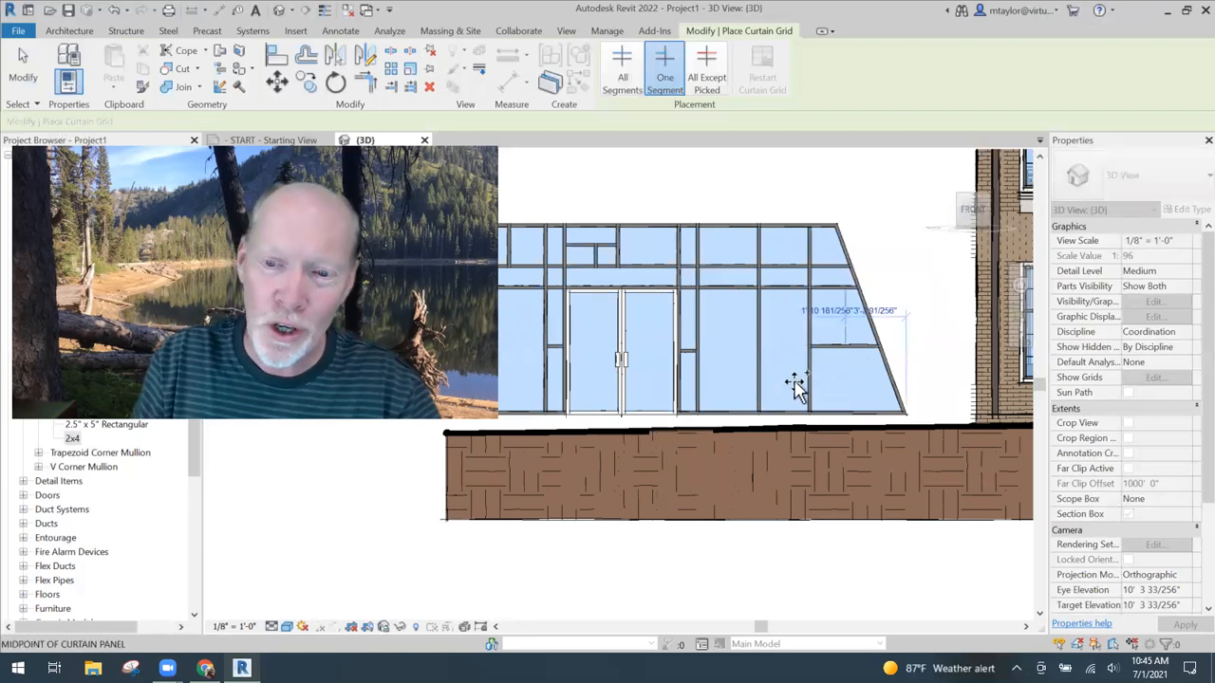
click(805, 310)
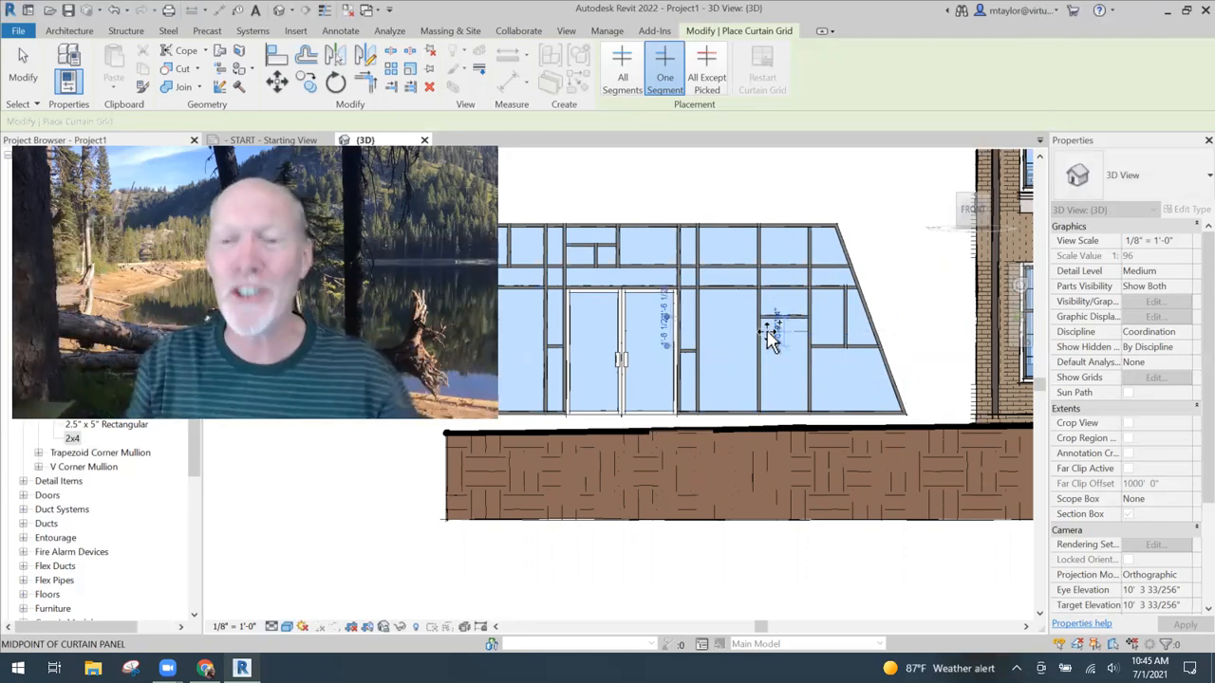
scroll(713, 360, down, 1)
middle_drag(785, 368, 875, 377)
key(Escape)
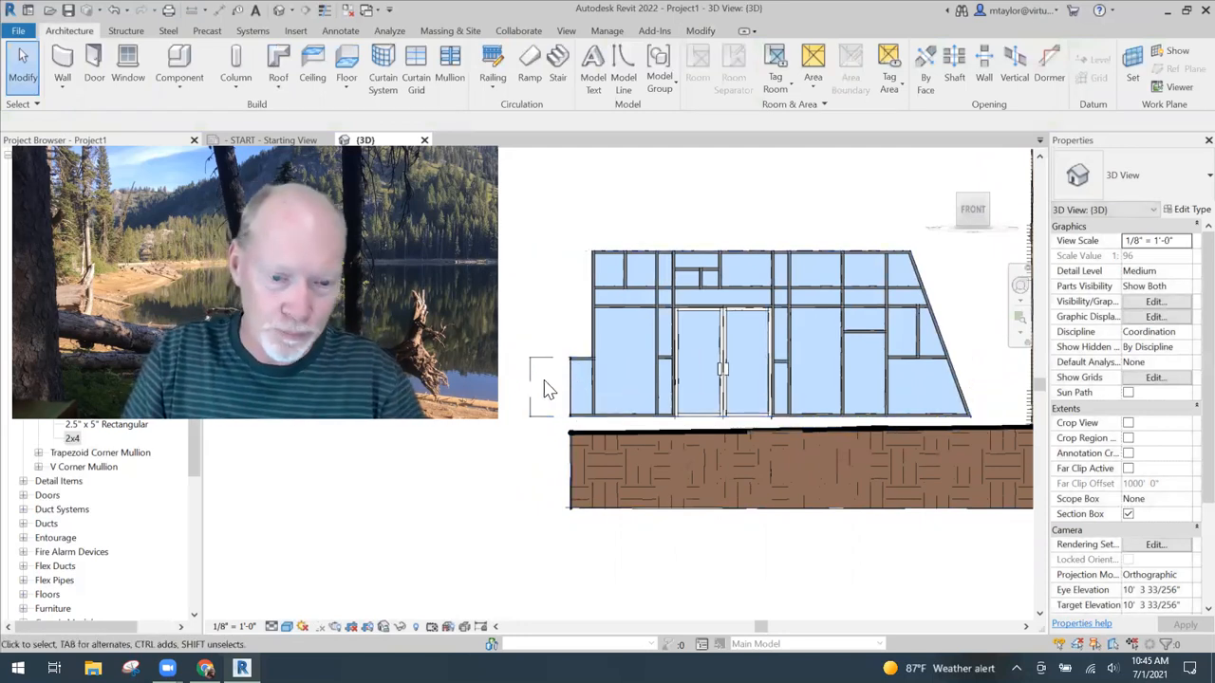
- Reopen the curtain wall's profile and draw an arc of about 23' radius between its two top corners, bulging upward
click(535, 389)
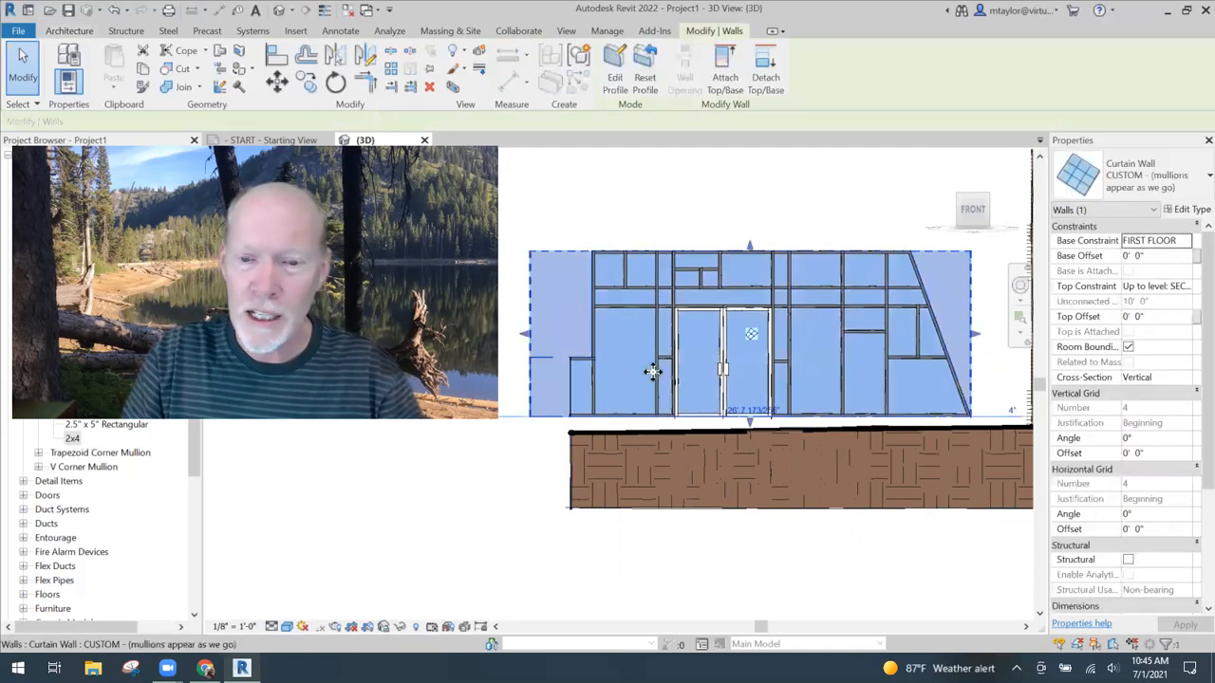
key(Escape)
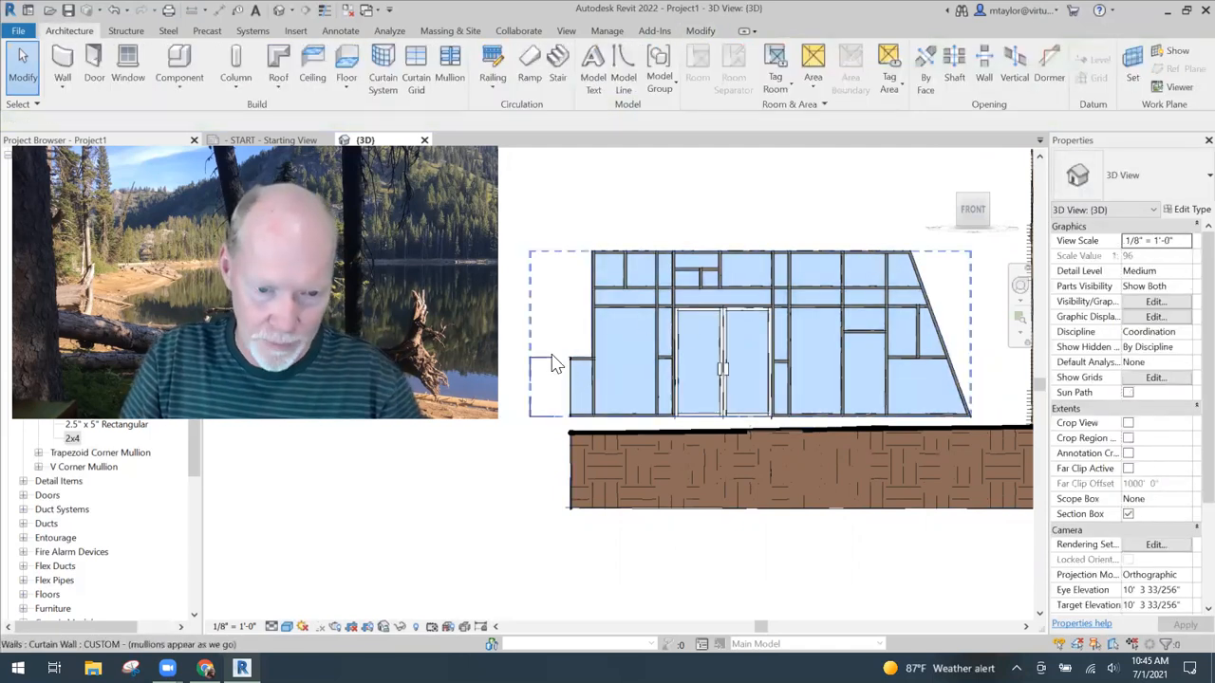
click(694, 250)
click(621, 87)
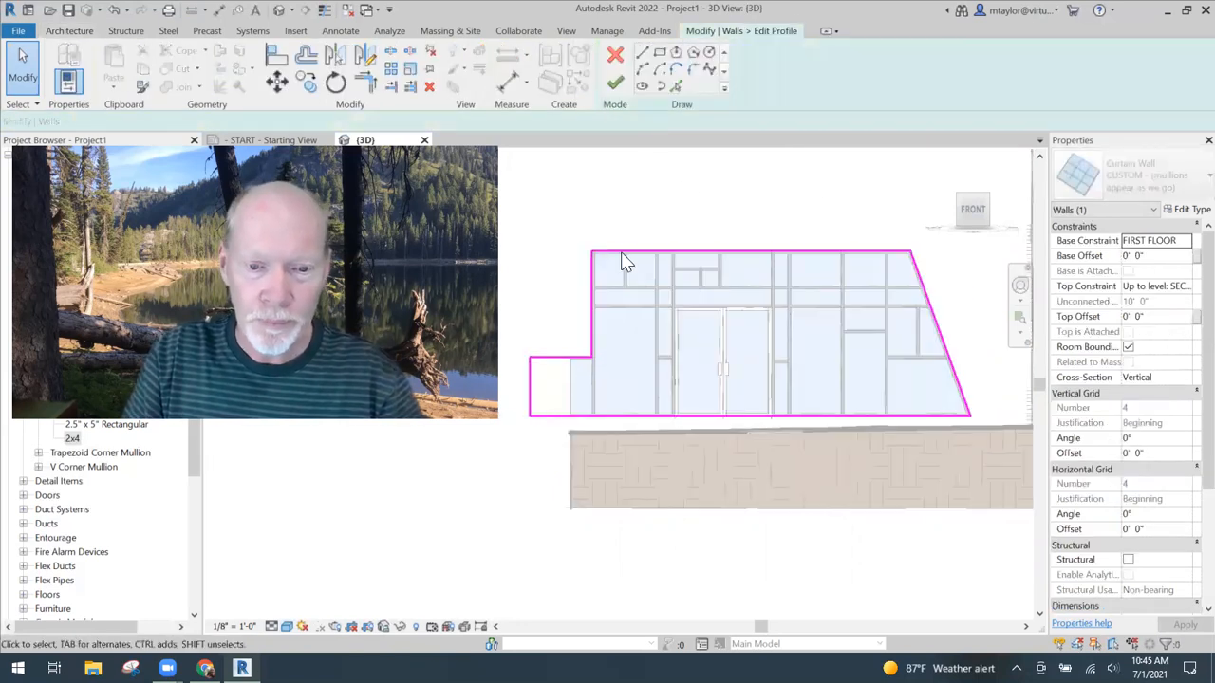
click(643, 68)
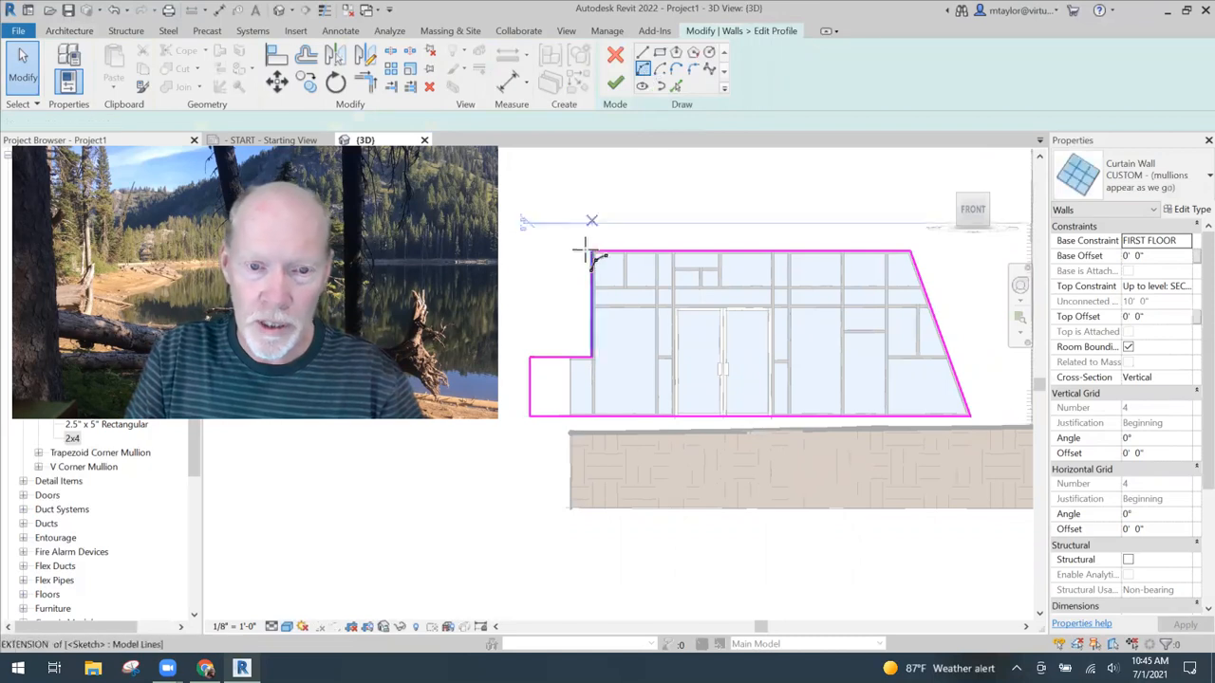
click(591, 251)
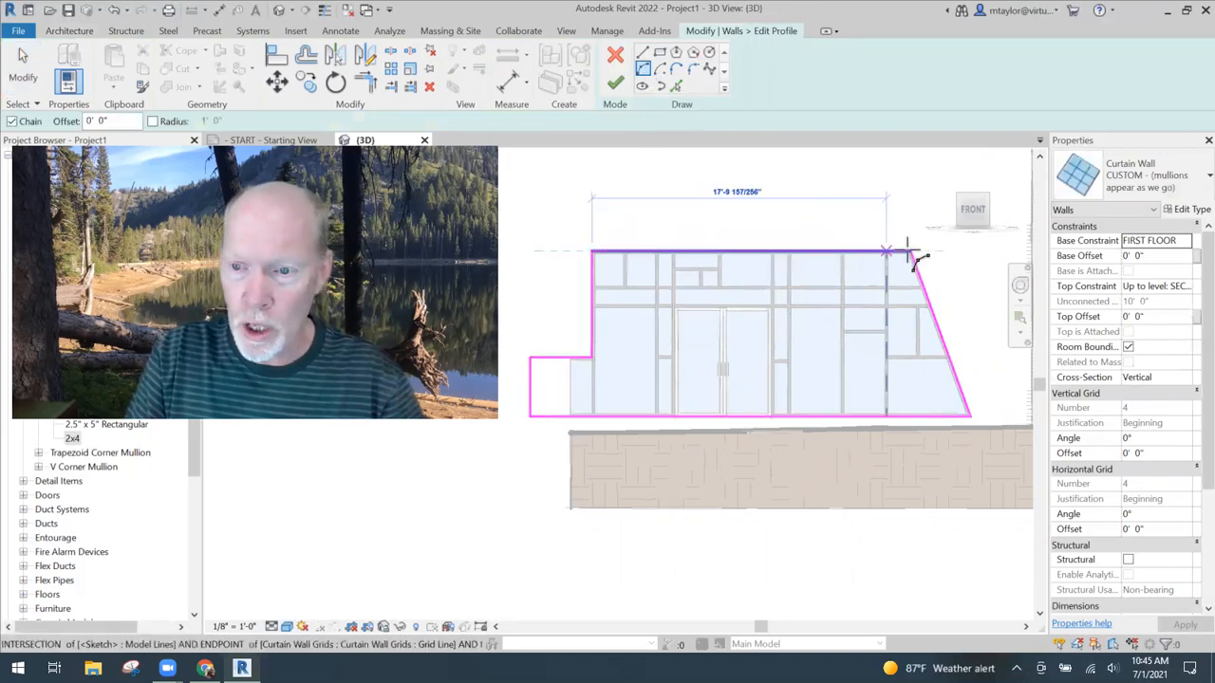
click(909, 253)
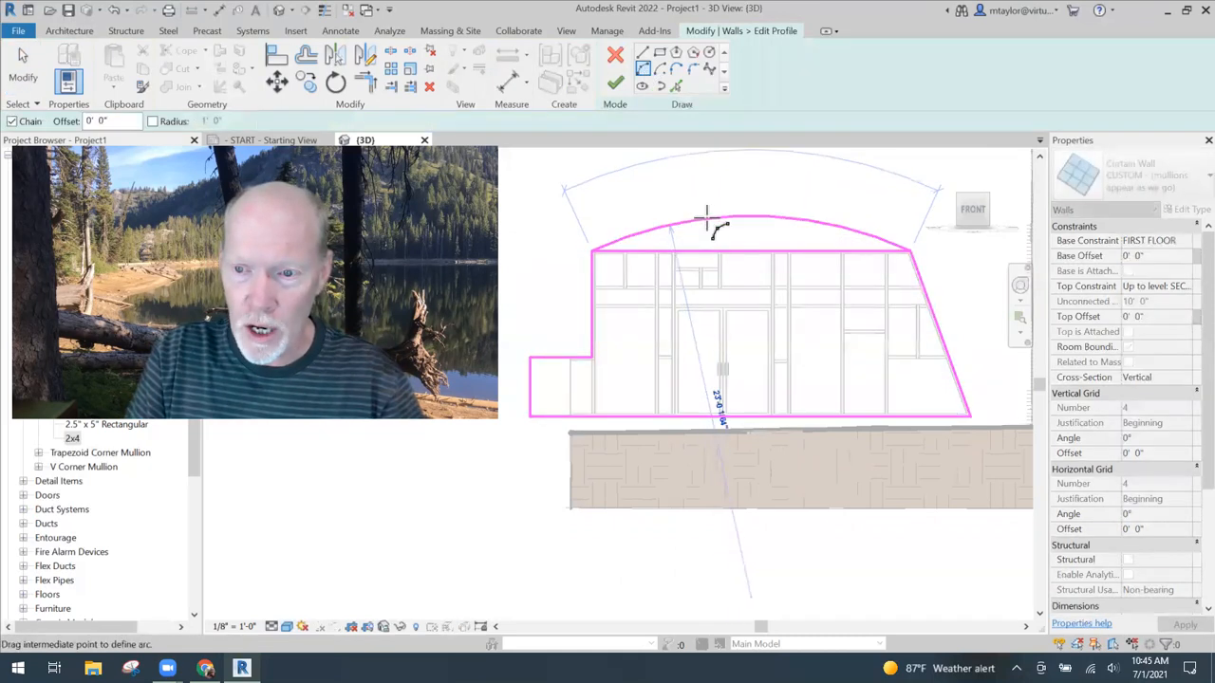
click(738, 244)
key(Escape)
key(Escape)
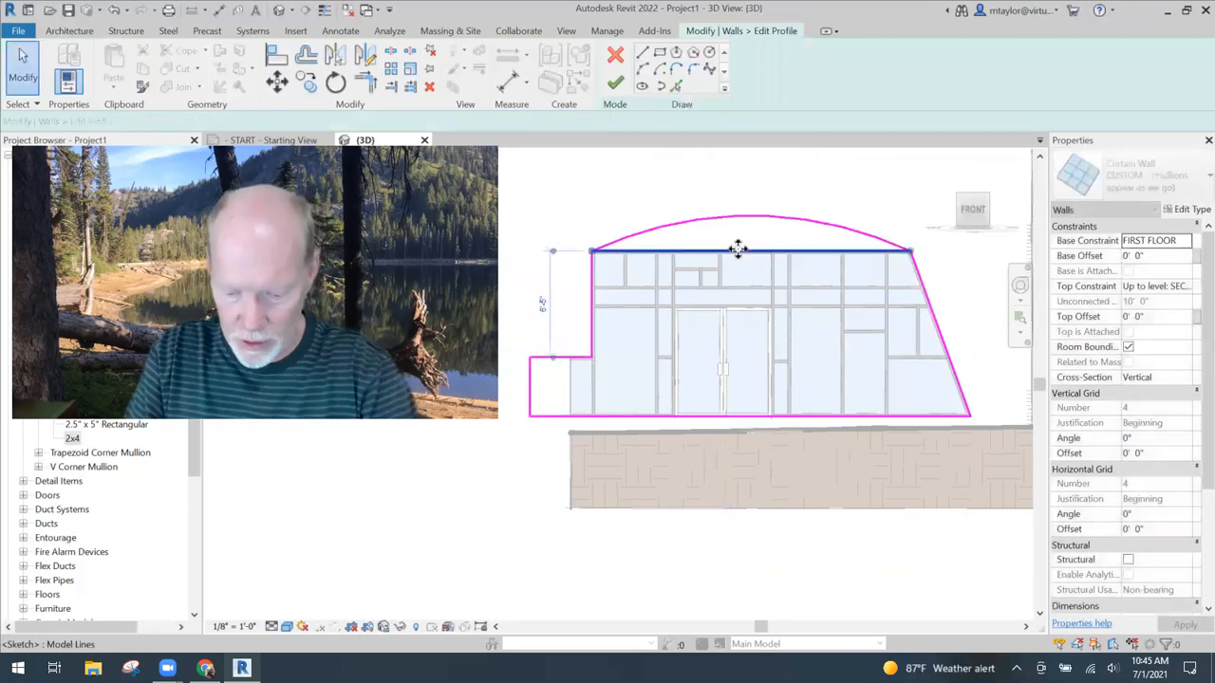
- Remove the straight top edge and the low left extension, trimming the left edge to the base, and finish the profile edit
click(593, 341)
click(618, 416)
key(Escape)
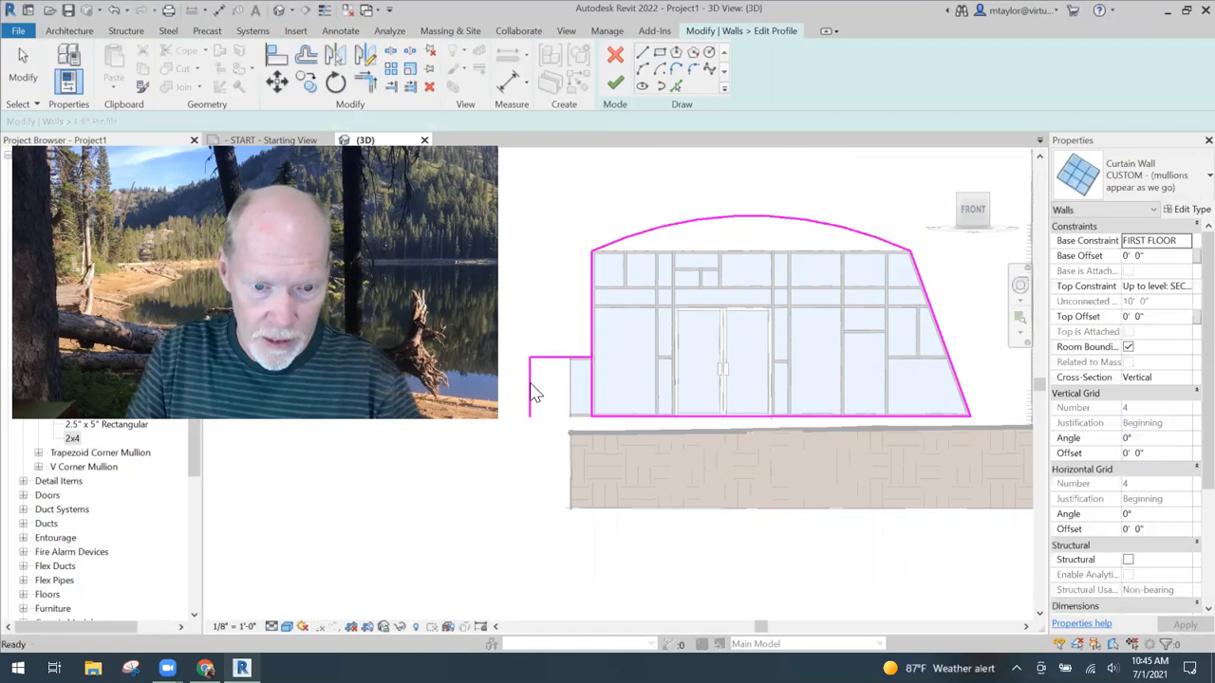
click(524, 381)
key(Delete)
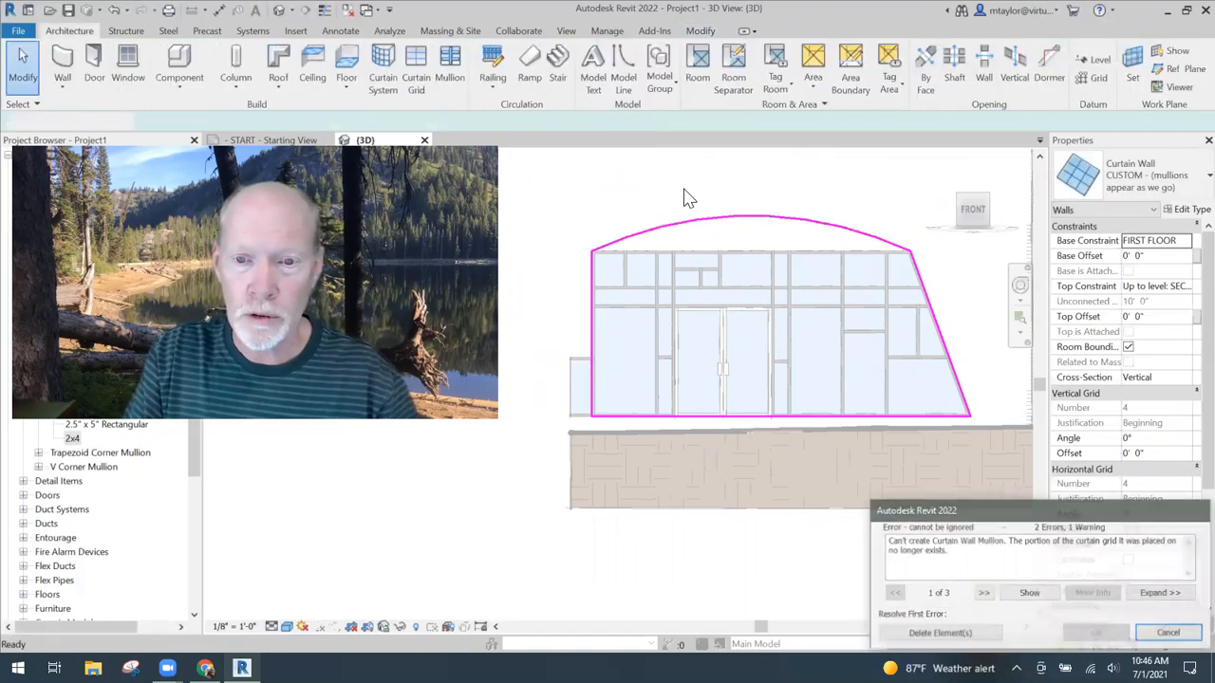
key(Return)
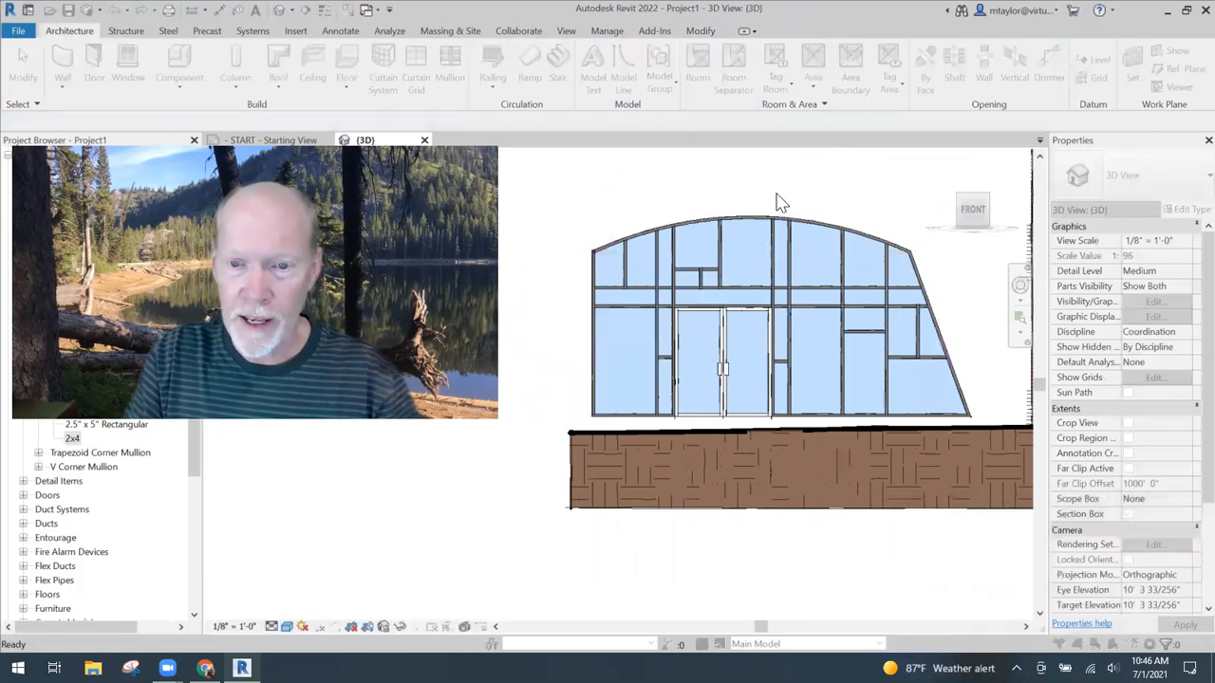
- Examine the arched curtain wall in front of the house from an angled 3D viewpoint
scroll(796, 199, down, 3)
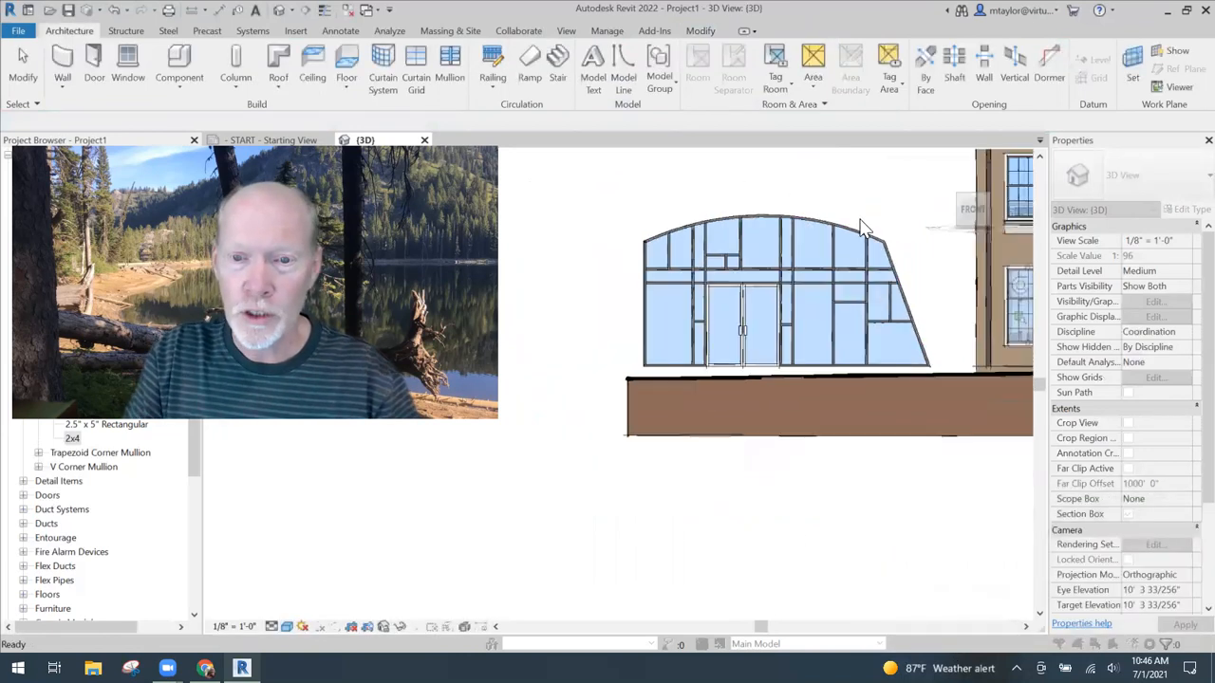
click(721, 368)
mouse_move(765, 434)
shift+middle_down()
mouse_move(781, 467)
mouse_move(825, 448)
mouse_move(797, 457)
mouse_move(775, 443)
shift+middle_up()
key(Escape)
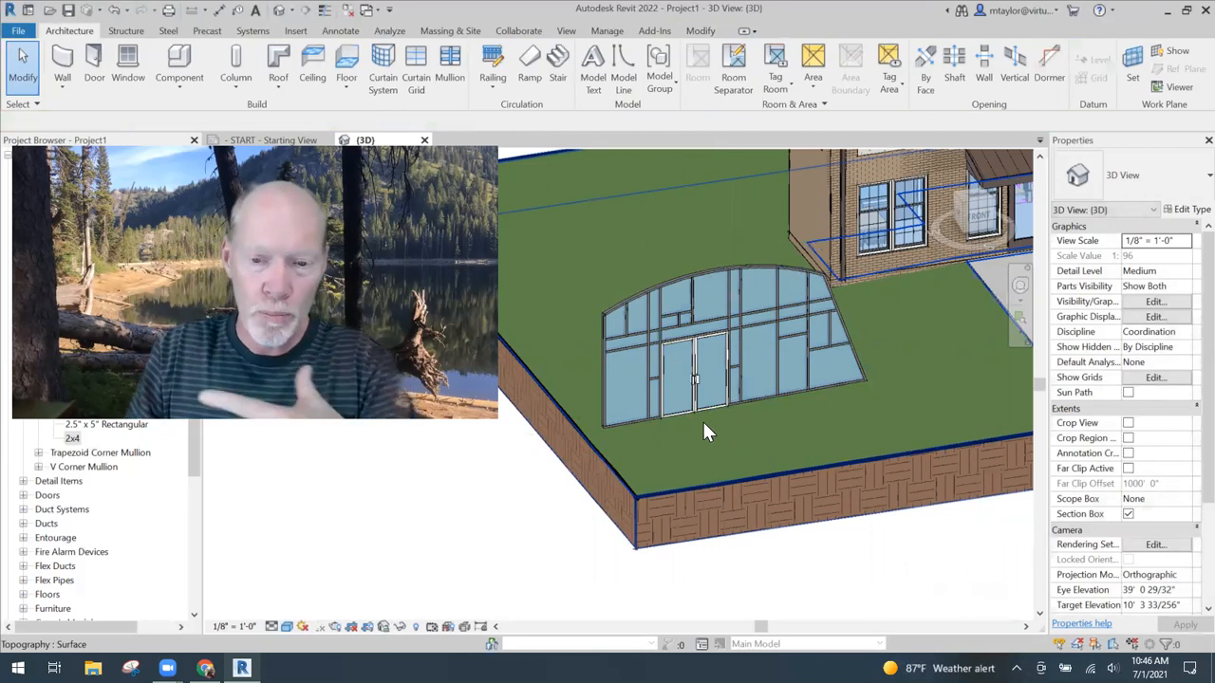
scroll(702, 421, up, 2)
middle_drag(793, 449, 773, 488)
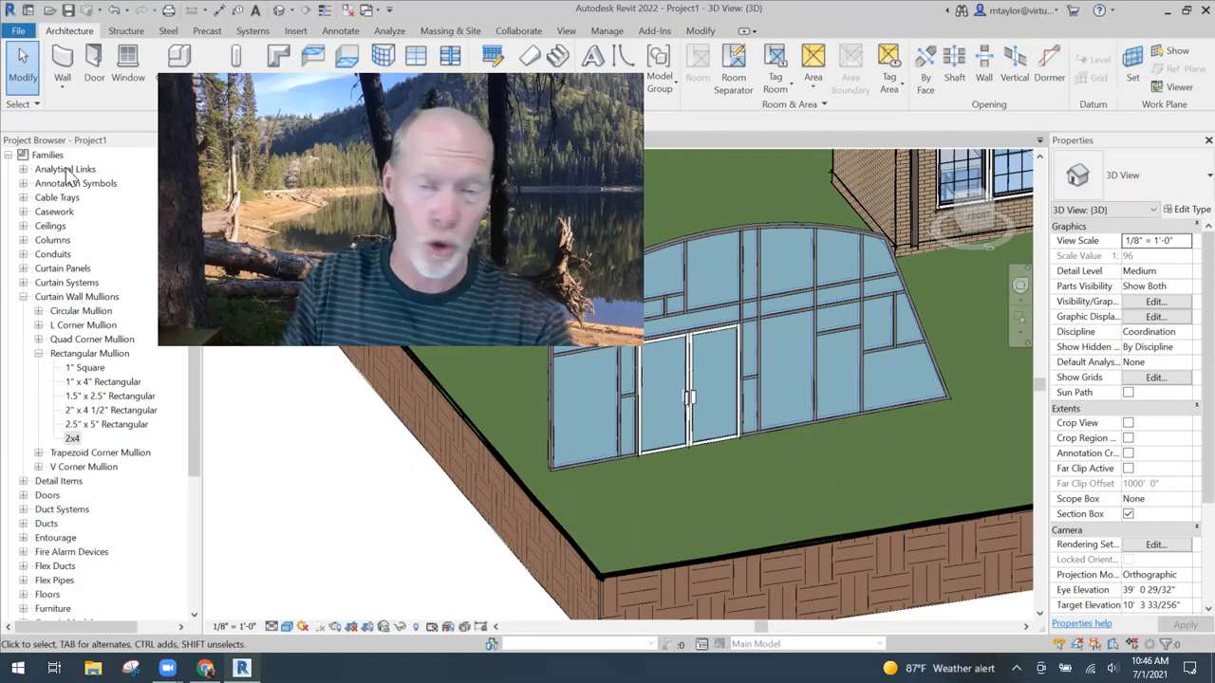
- Set the material of the 2x4 rectangular mullion type to Metal - Aluminum - Painted (White)
double_click(73, 438)
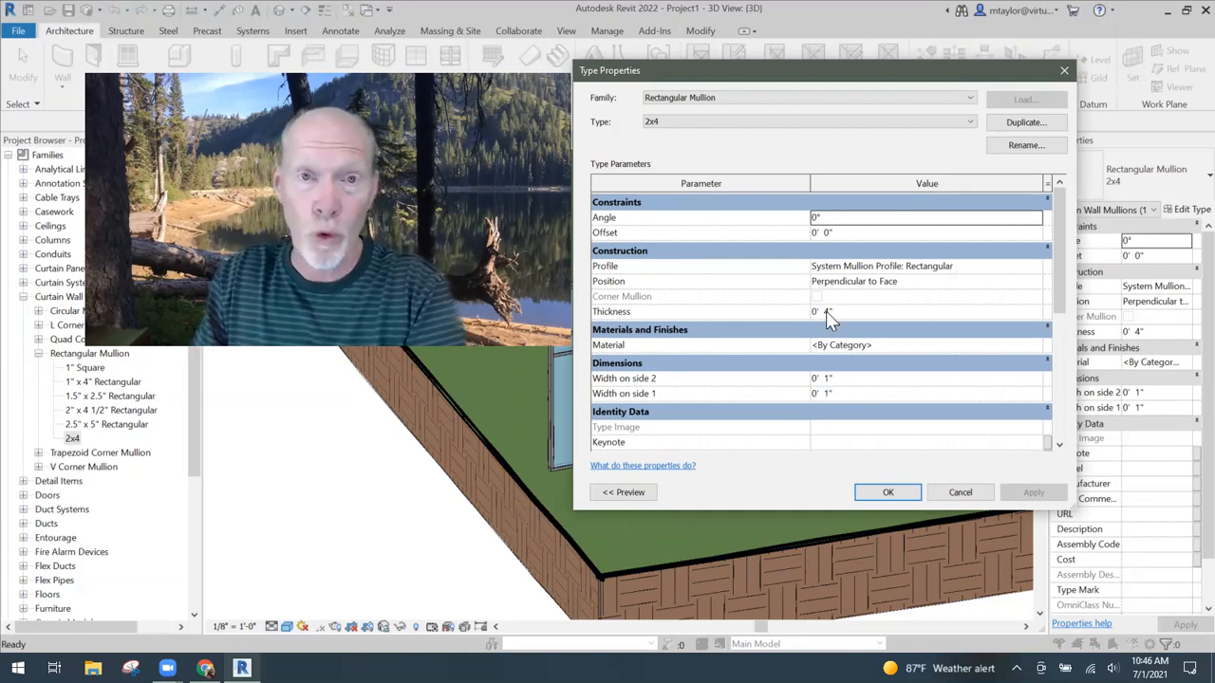
click(888, 346)
click(1038, 346)
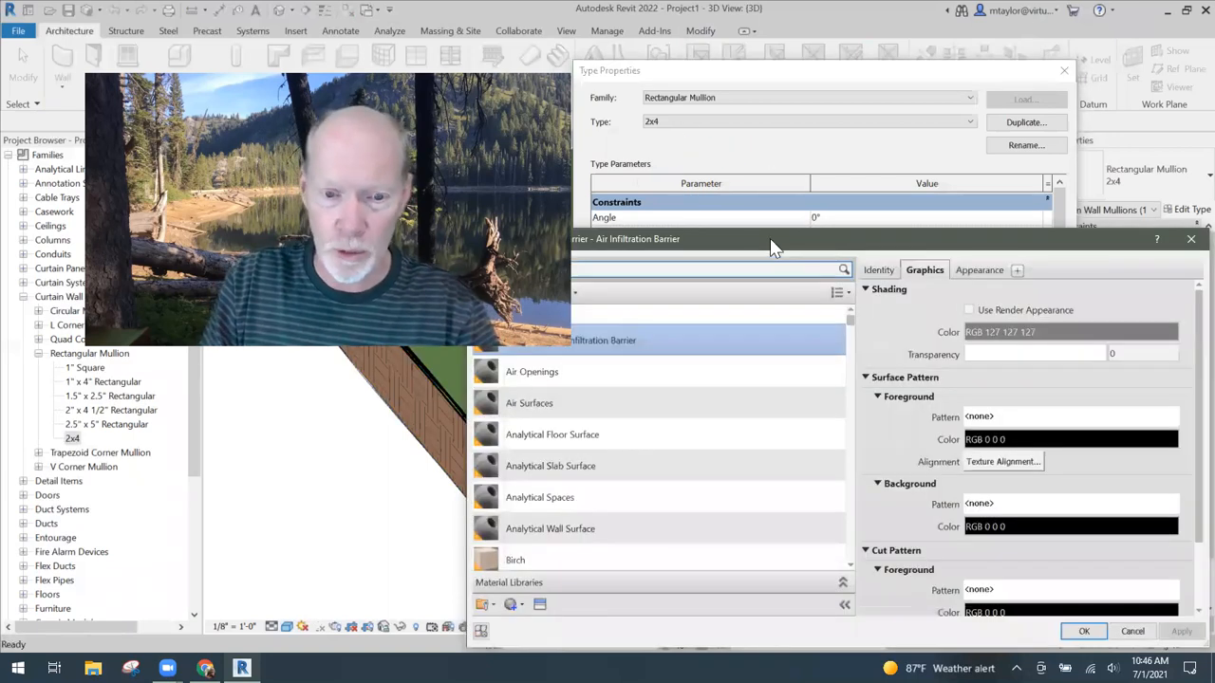
text(alum)
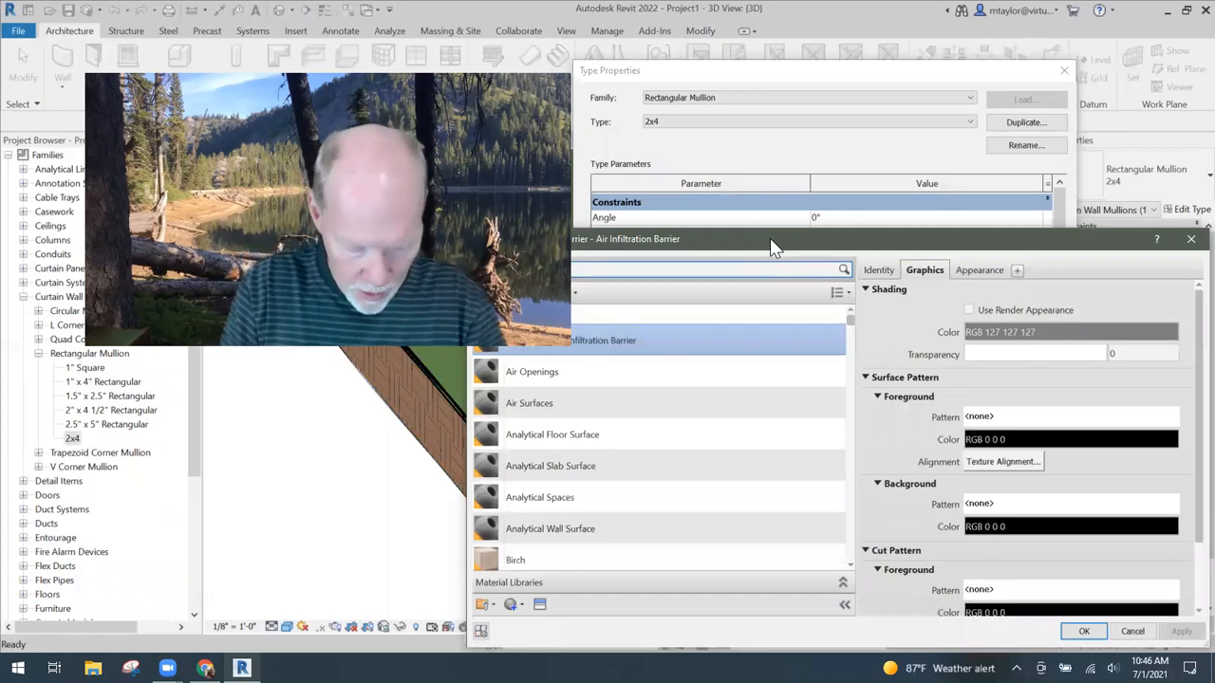
drag(771, 241, 754, 387)
text(in)
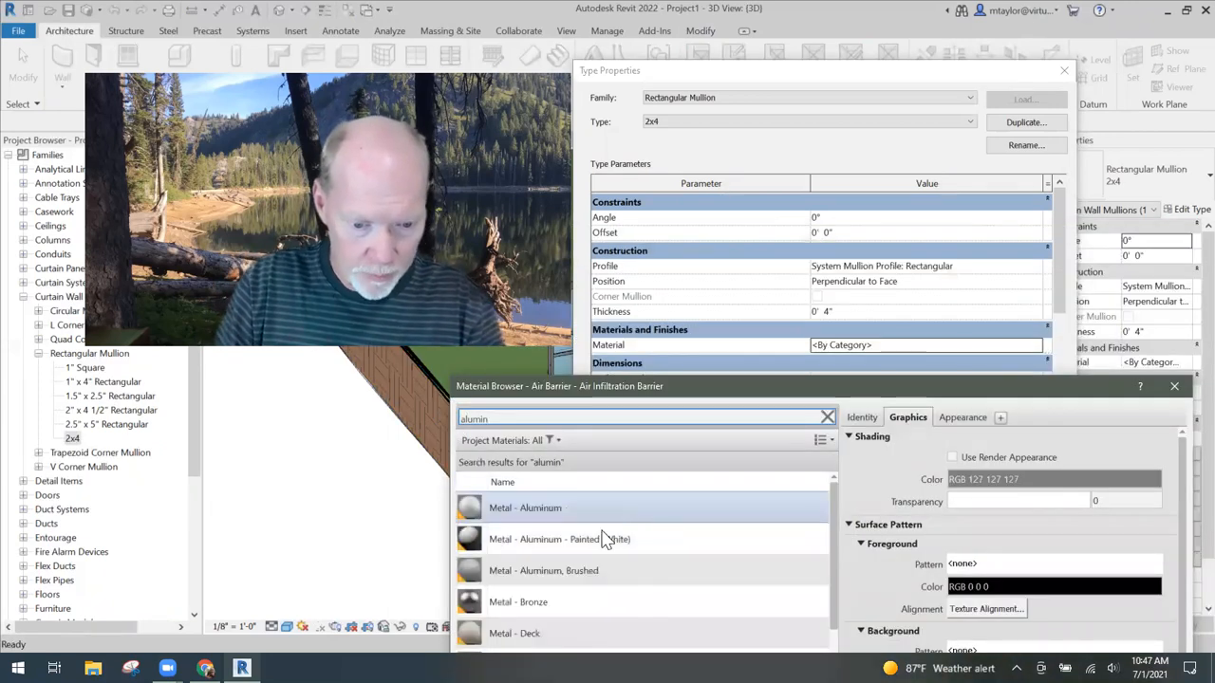
click(627, 539)
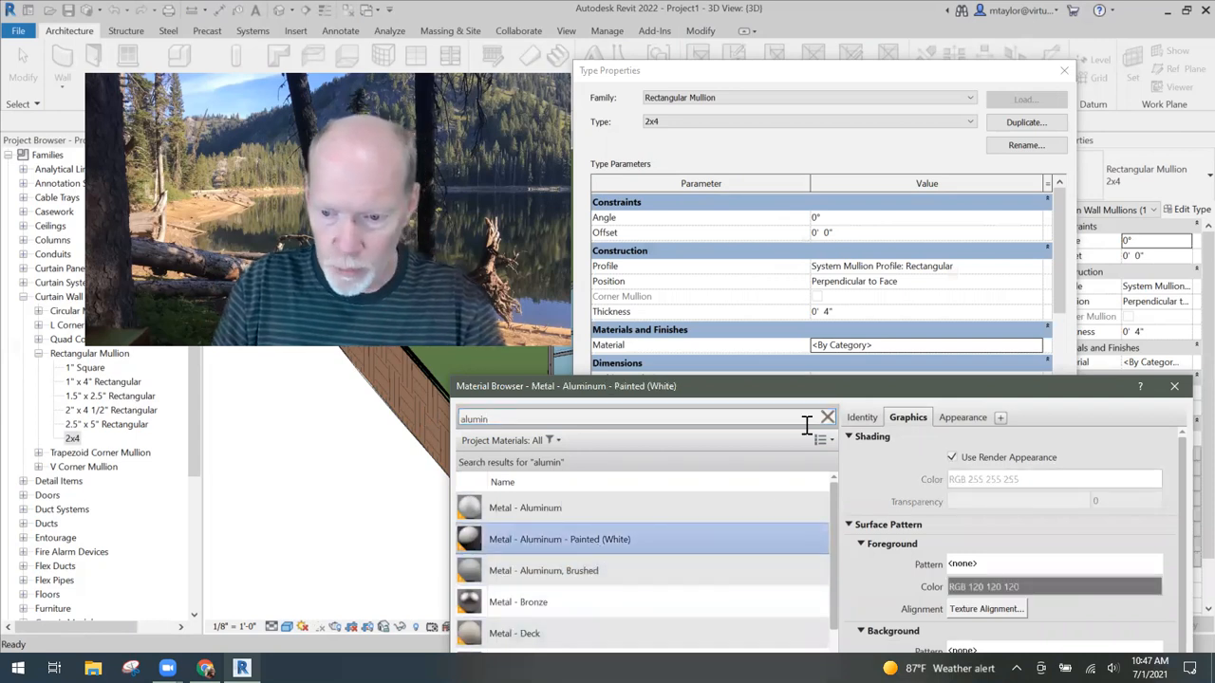
drag(824, 397, 745, 133)
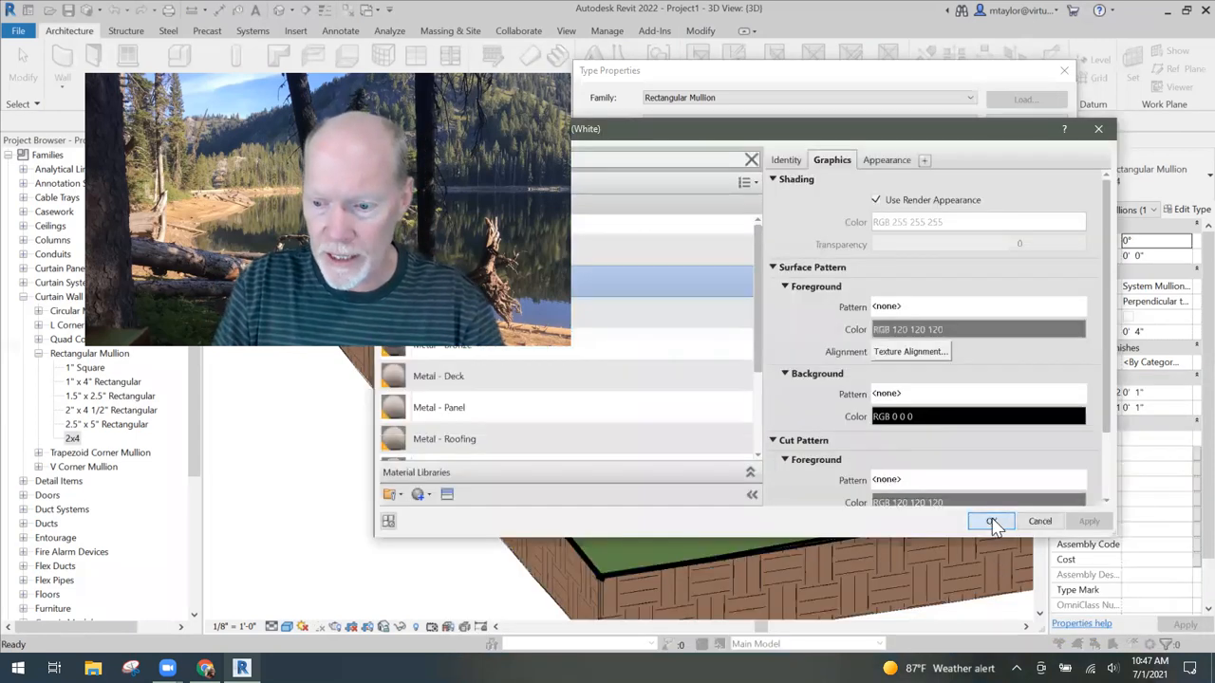
click(994, 520)
click(889, 492)
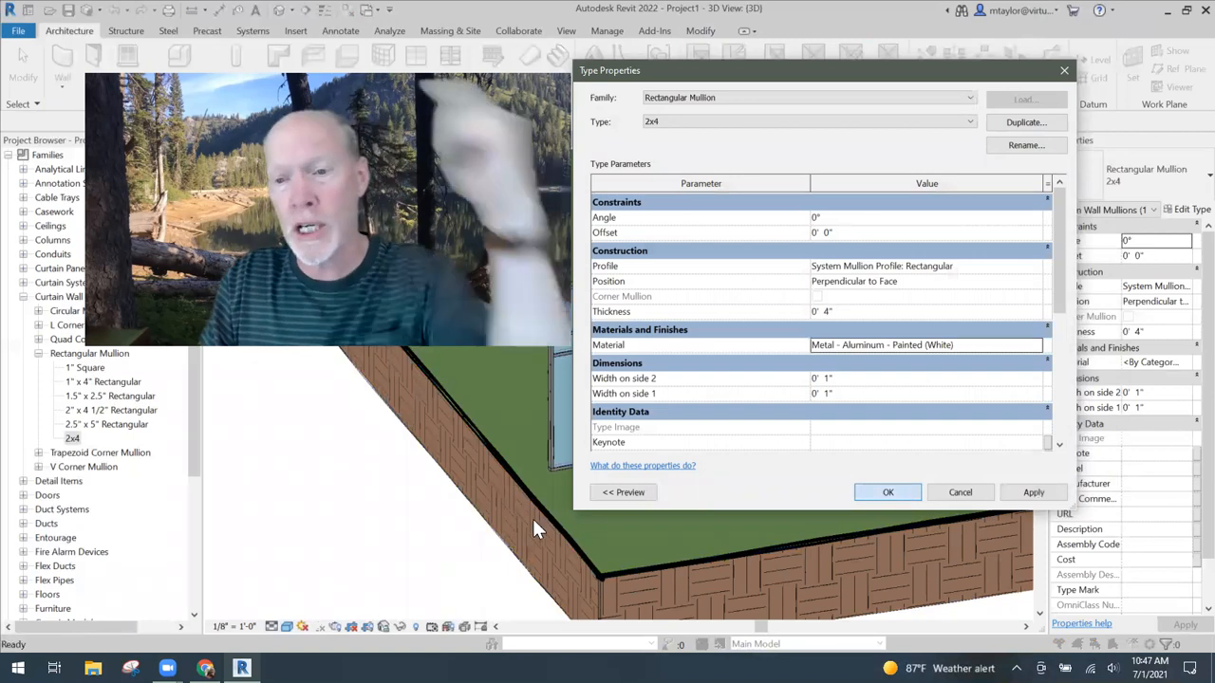
middle_drag(781, 499, 816, 518)
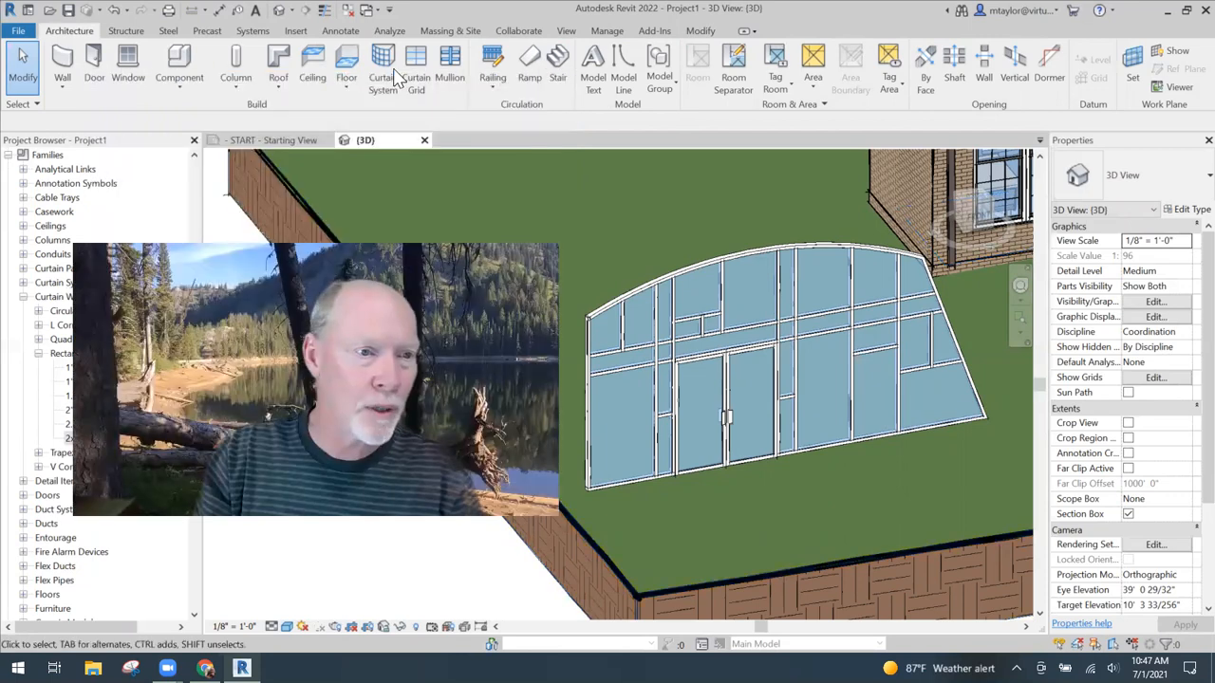
- Open the 01 PLAN floor plan and bring the curtain wall with its double door into close view
click(196, 186)
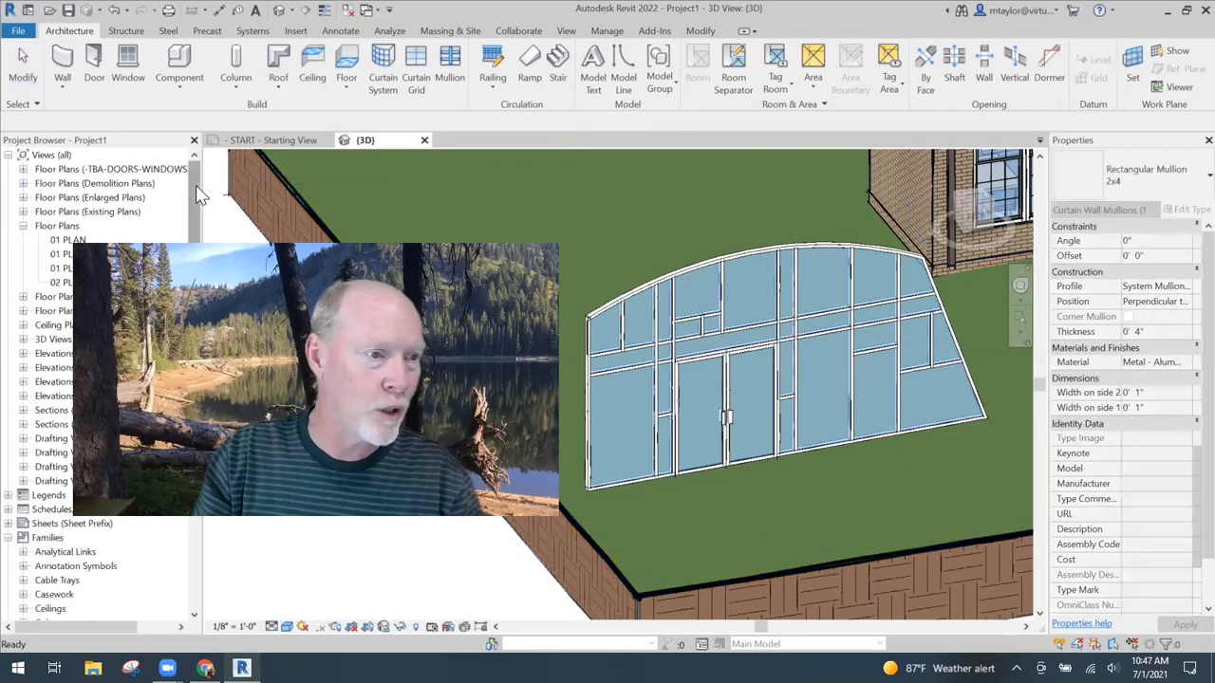
click(69, 241)
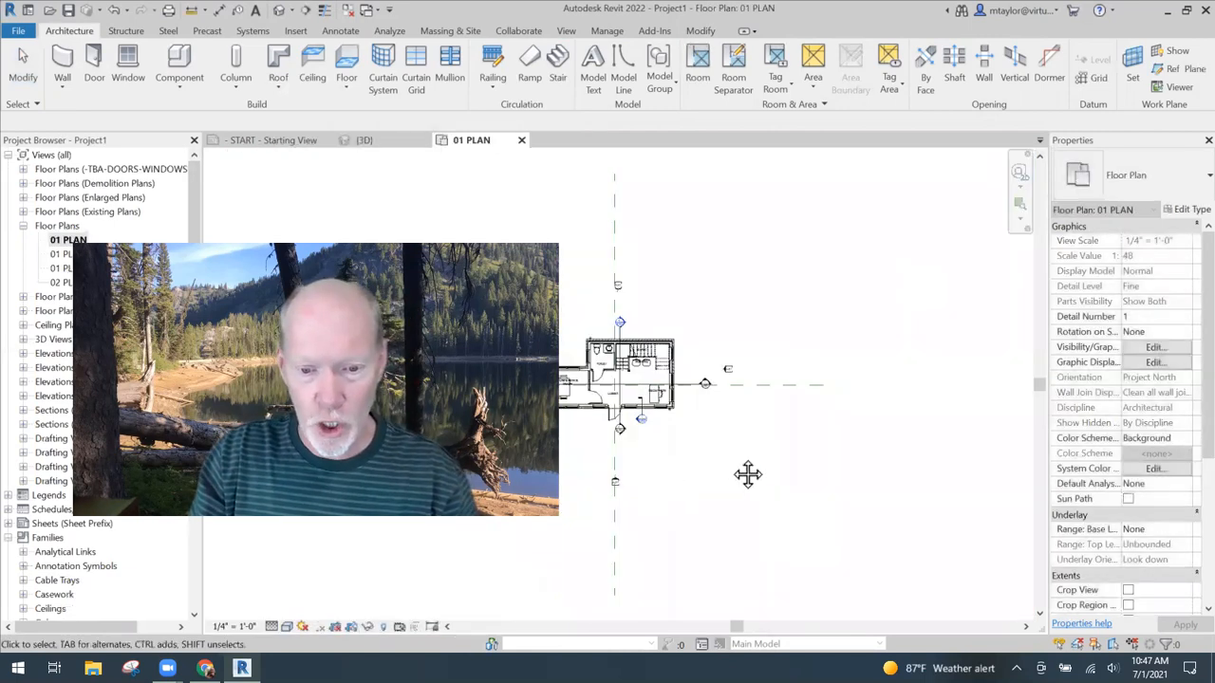
middle_drag(748, 475, 786, 467)
scroll(698, 476, up, 3)
middle_drag(698, 475, 854, 336)
scroll(809, 387, up, 1)
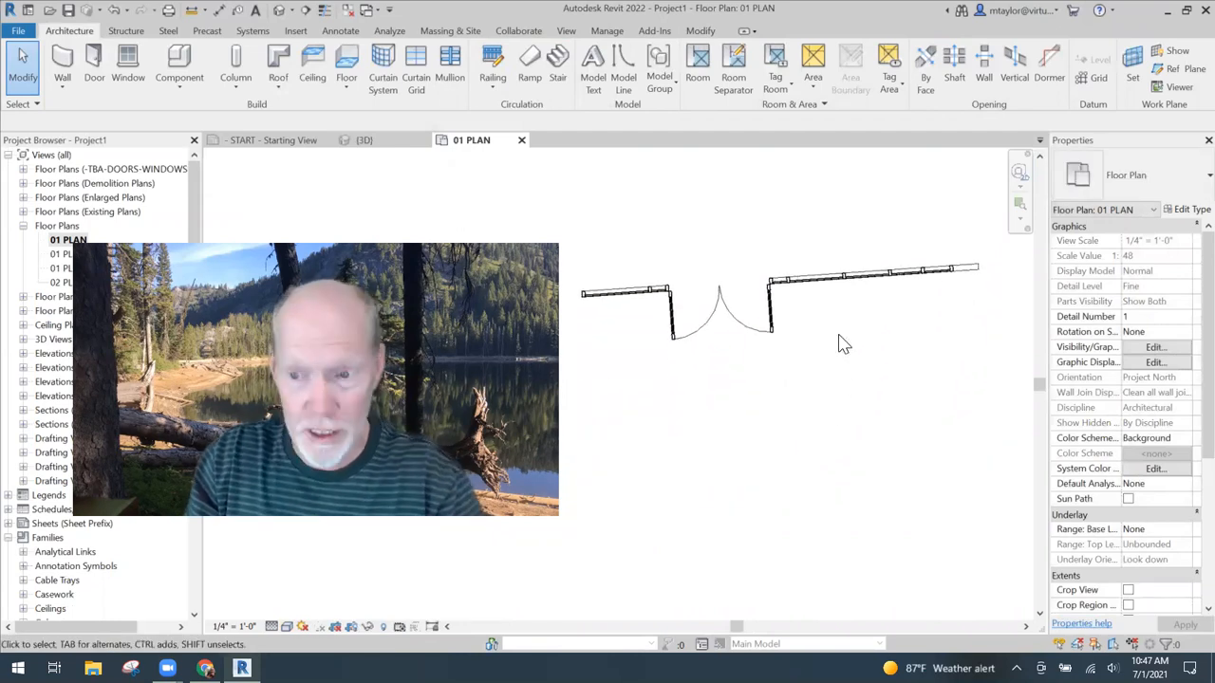
- Try flipping the swing direction of the curtain wall's double door in plan, then deselect the door
click(754, 338)
key(space)
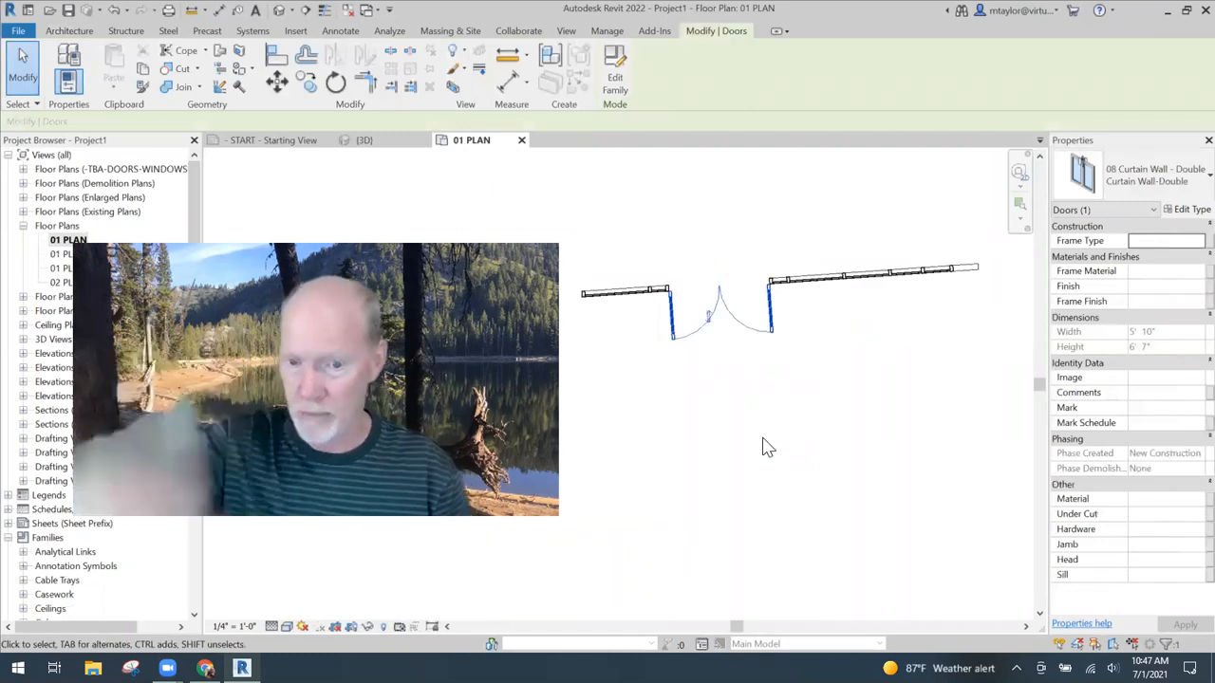
key(space)
key(space)
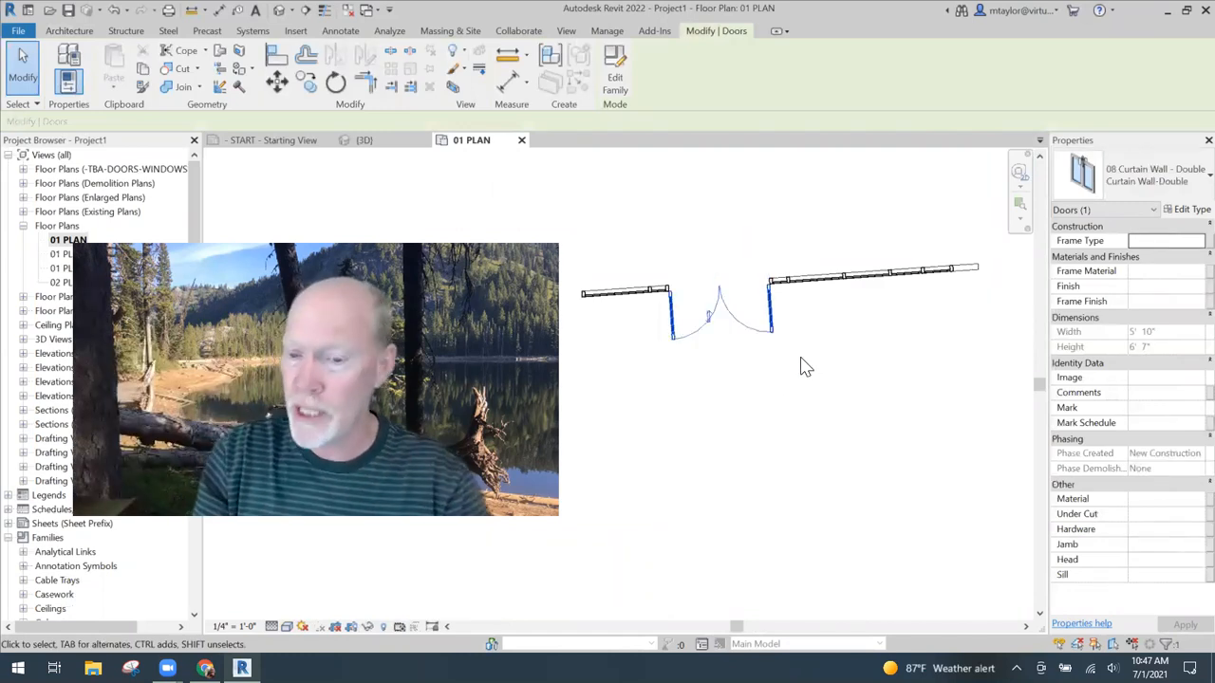
key(Escape)
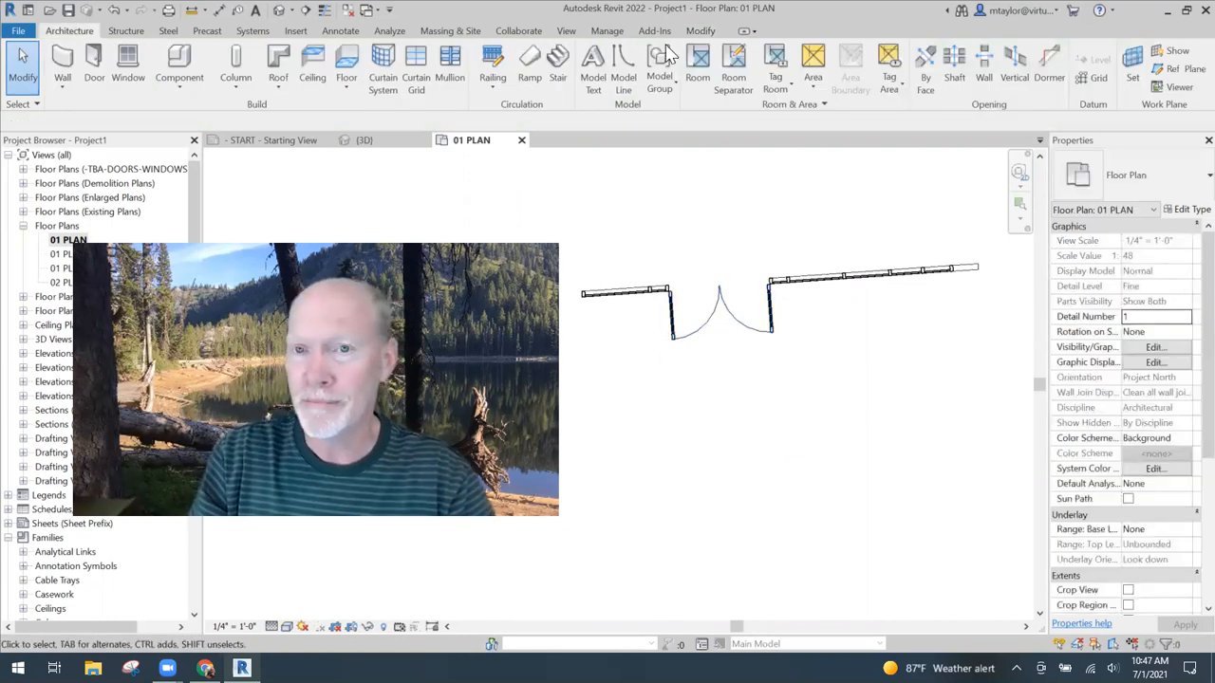